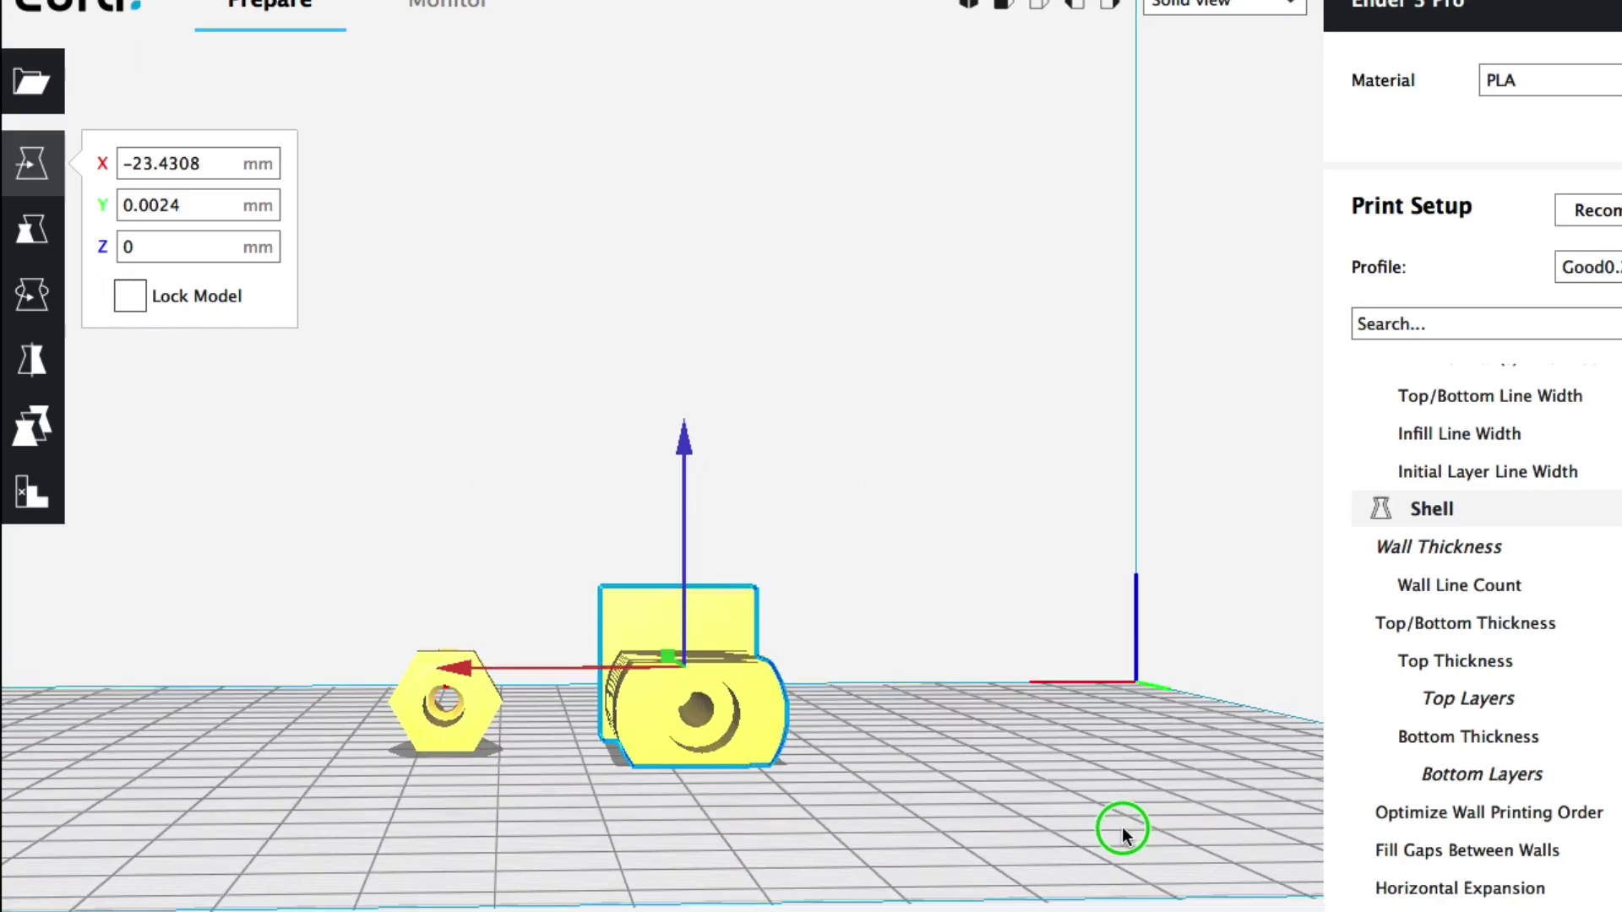
# Step: Lower the hot end model about 6 mm along Z so its lower half sinks below the build plate
pyautogui.moveTo(687, 446); pyautogui.dragTo(687, 446)
pyautogui.moveTo(868, 159); pyautogui.dragTo(873, 227)
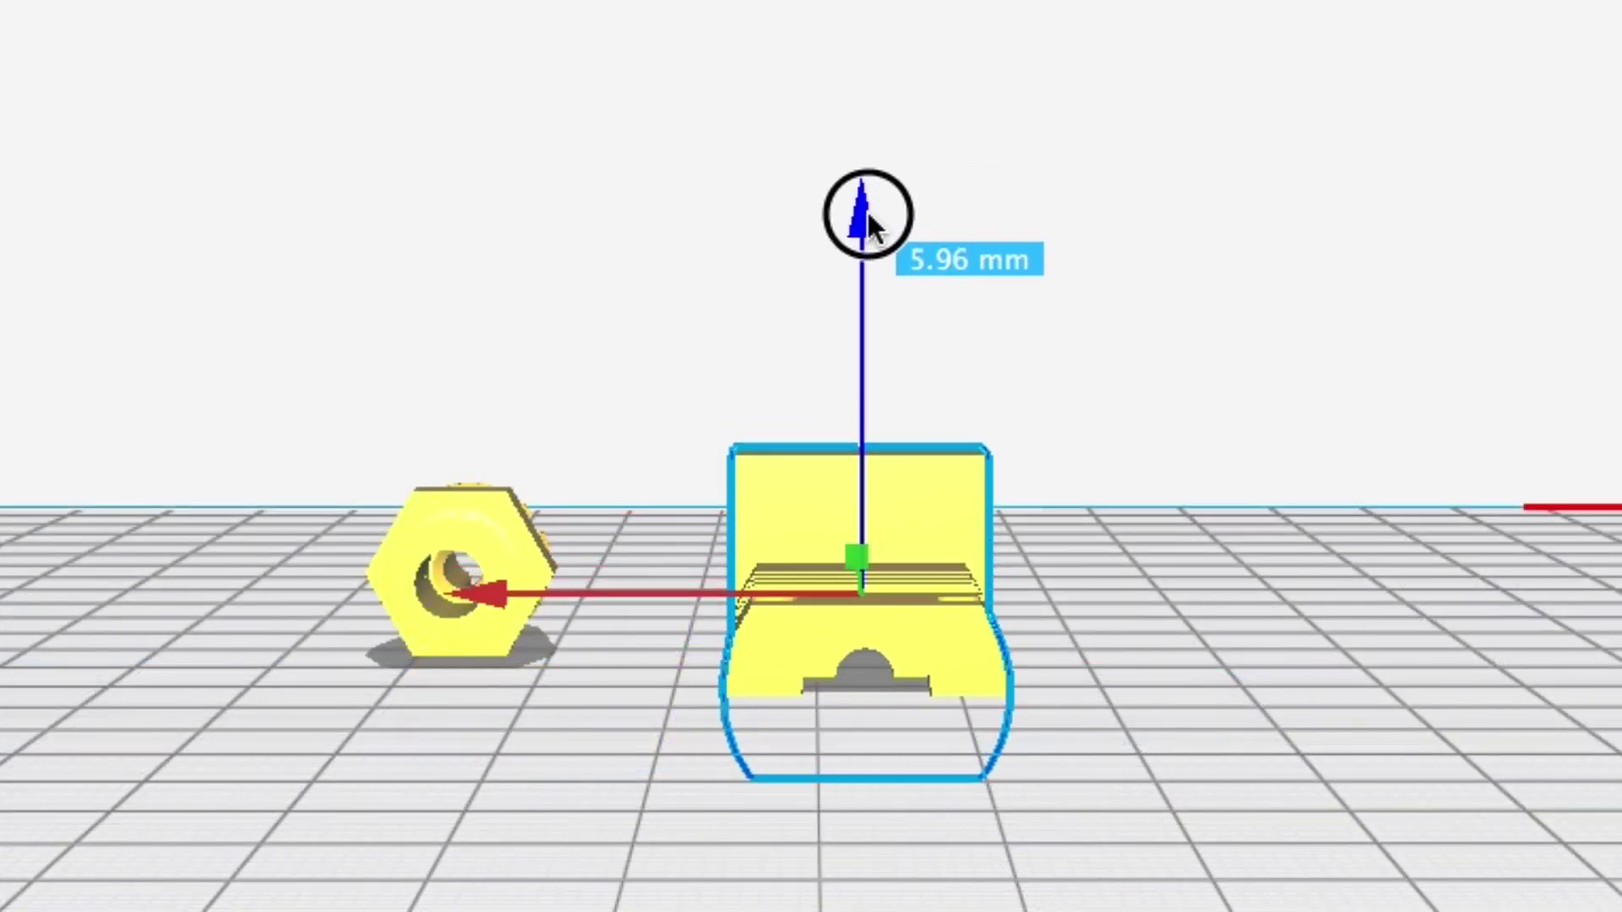
pyautogui.moveTo(1141, 678); pyautogui.dragTo(335, 745, button='right')
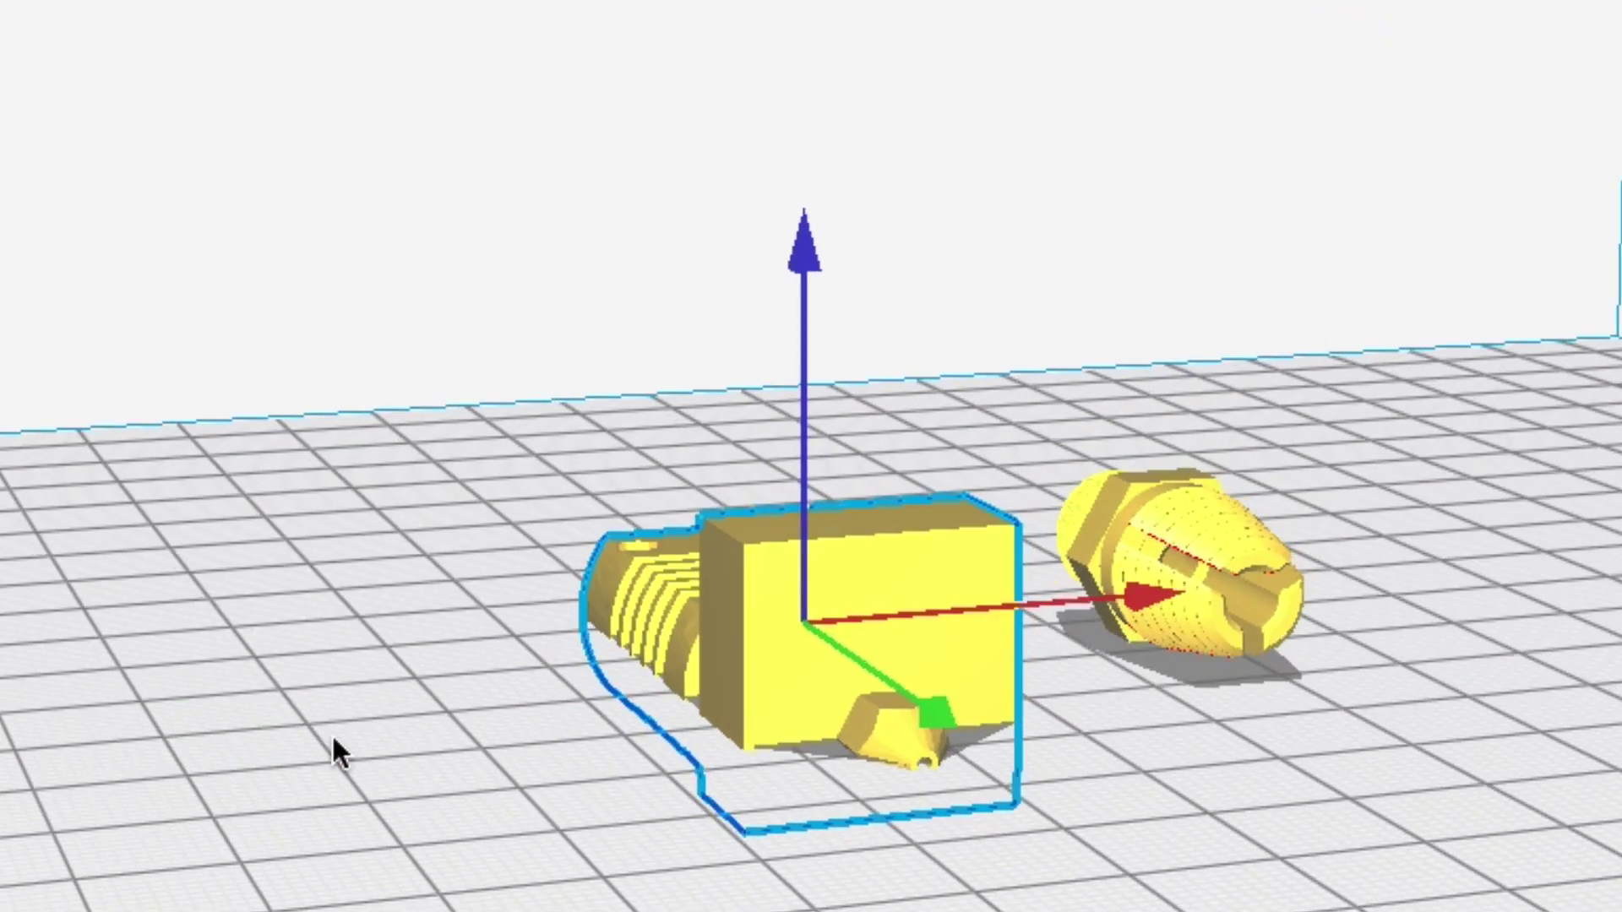
pyautogui.moveTo(564, 766); pyautogui.dragTo(1224, 750, button='right')
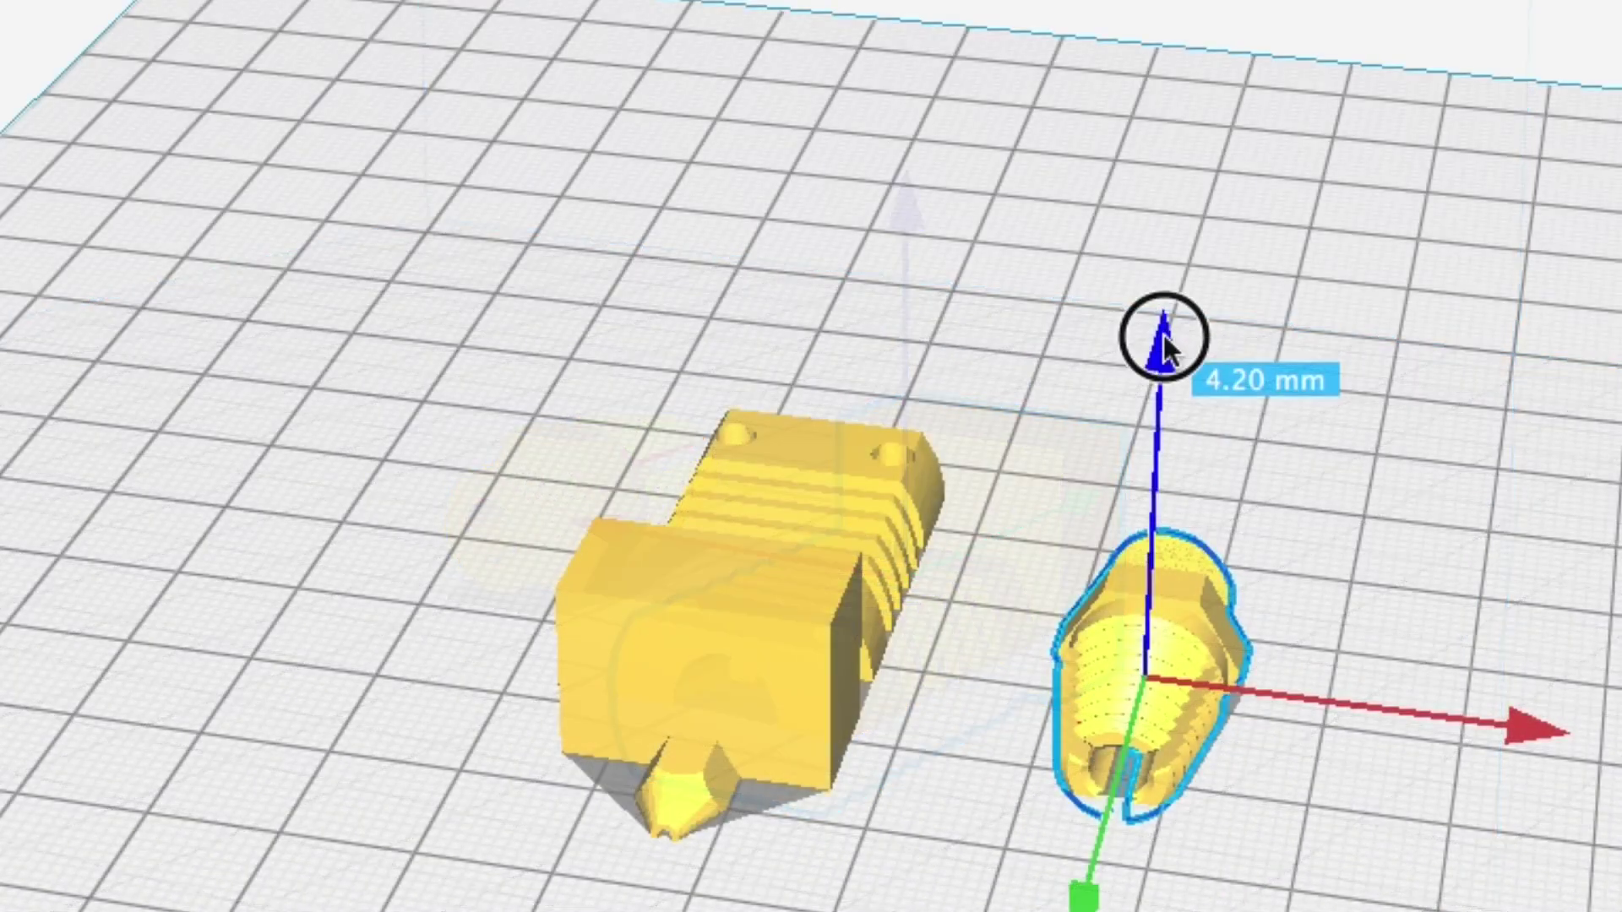
# Step: Sink the small coupler about 5 mm into the build plate and fine-tune its height by about 0.5 mm to halve it
pyautogui.moveTo(1162, 331); pyautogui.dragTo(1161, 333)
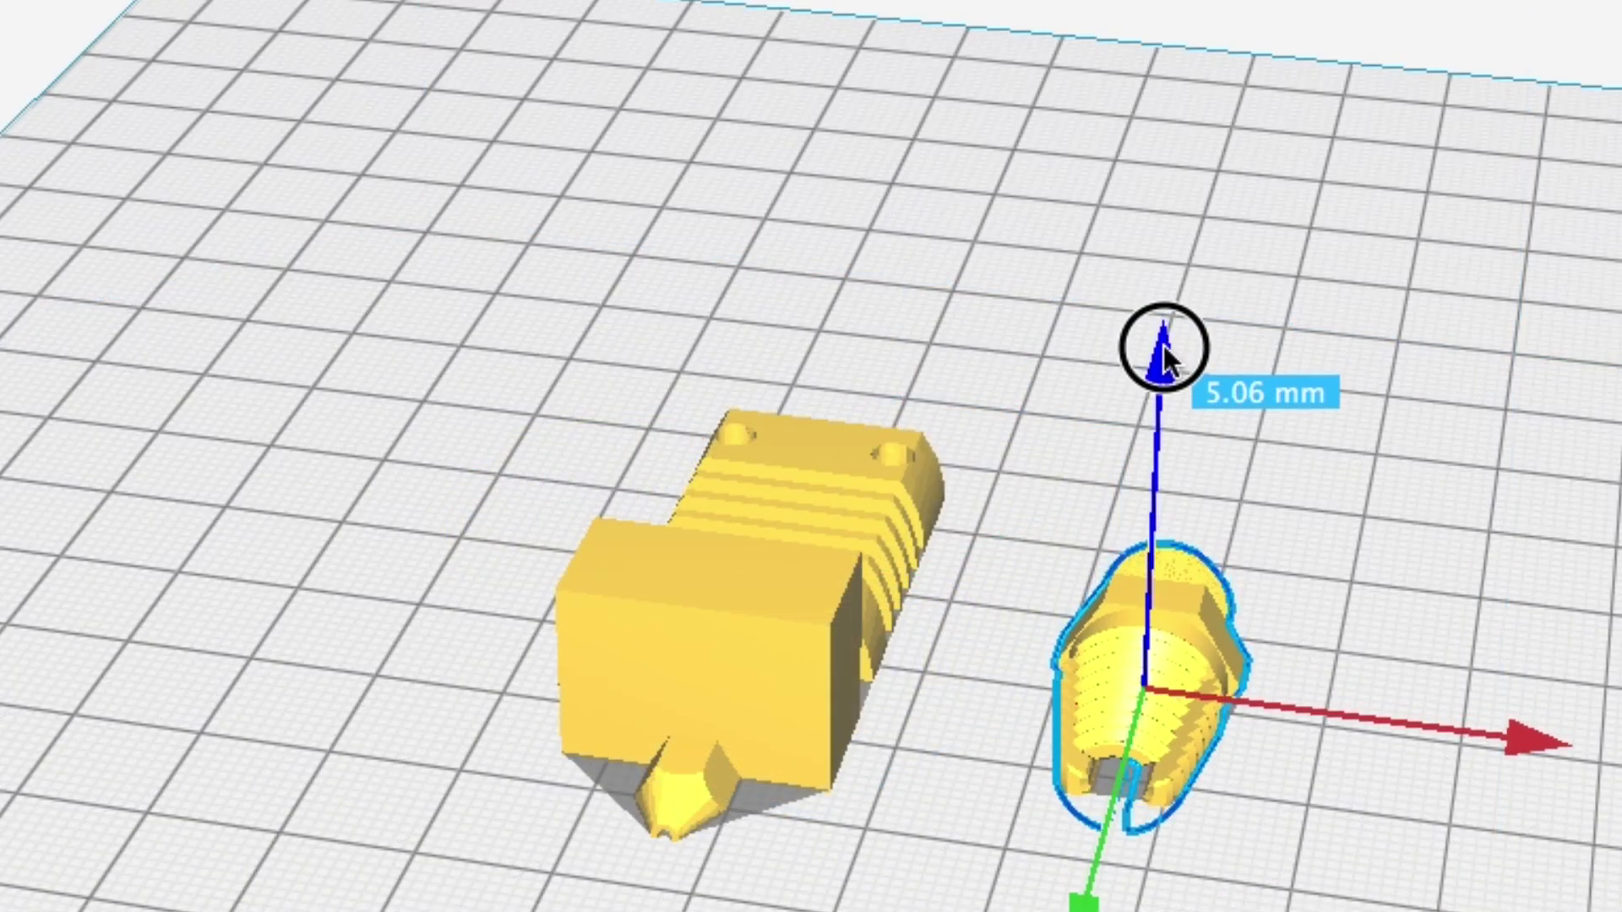
pyautogui.moveTo(1162, 333); pyautogui.dragTo(138, 510, button='right')
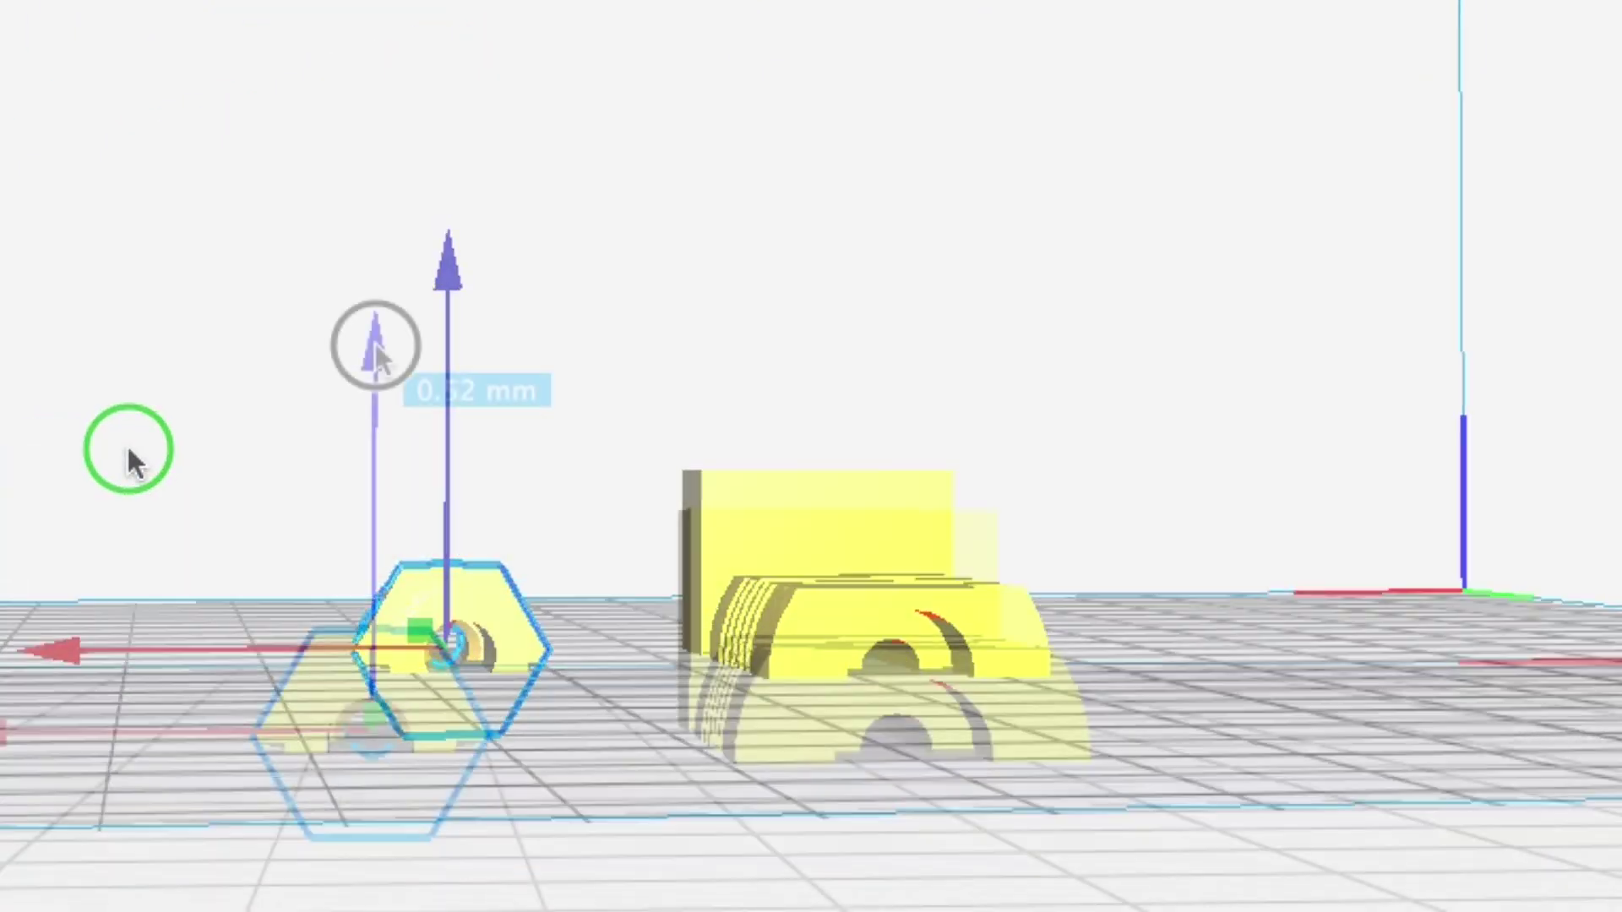
pyautogui.moveTo(377, 348); pyautogui.dragTo(373, 346)
pyautogui.moveTo(632, 845); pyautogui.dragTo(717, 868, button='right')
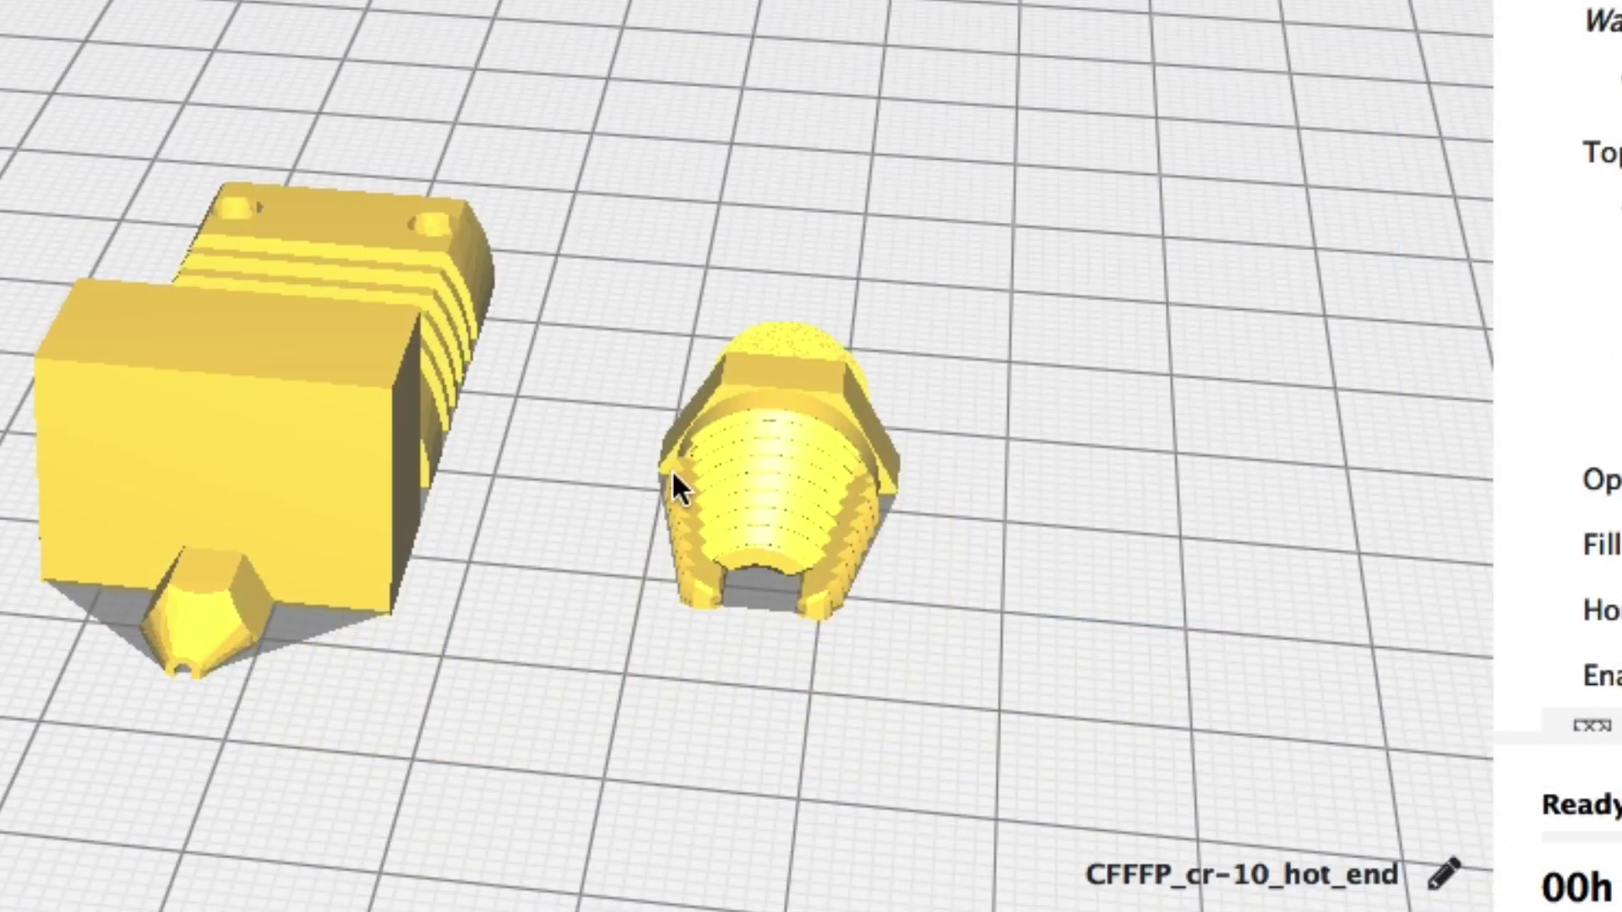
# Step: Rotate the coupler about its lengthwise axis so its slot faces upward
pyautogui.click(785, 410)
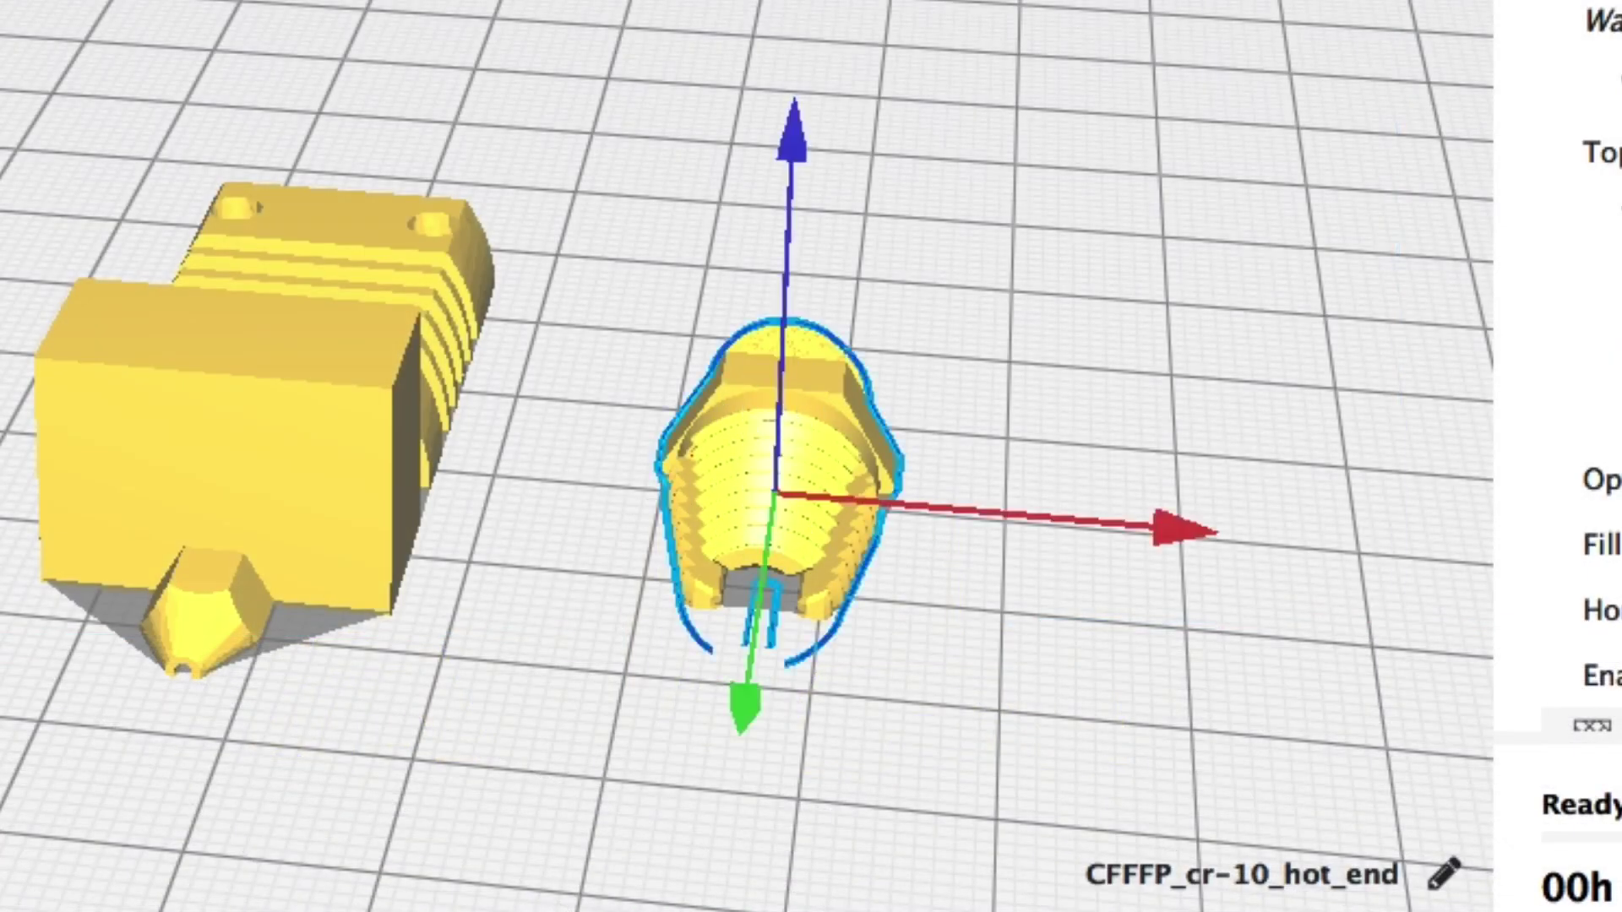
pyautogui.press('r')
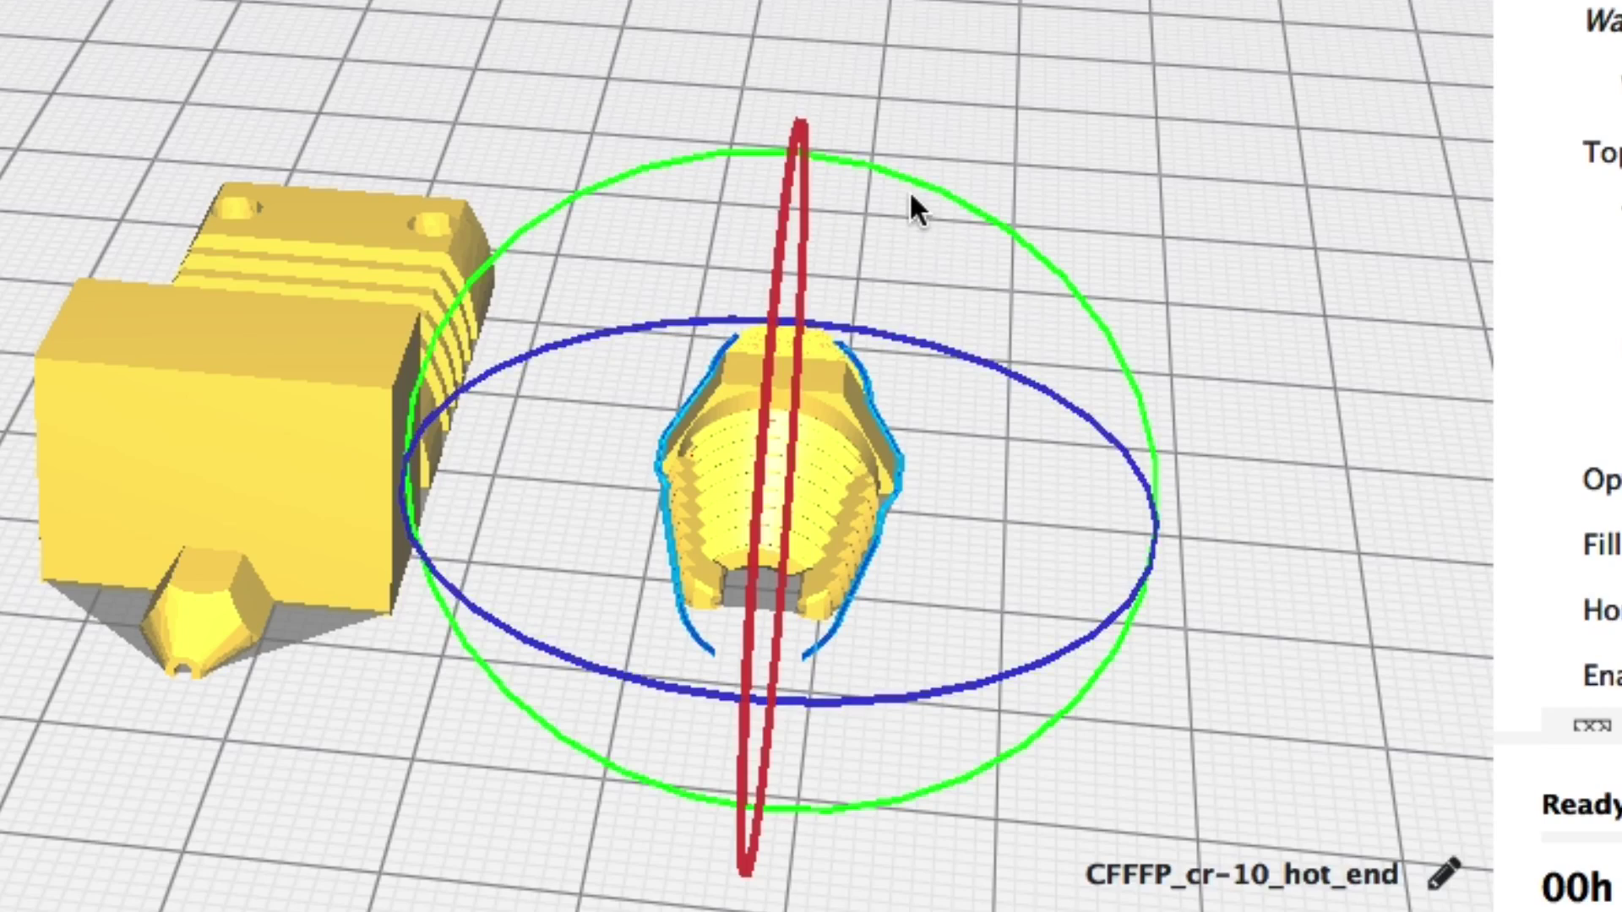
pyautogui.moveTo(911, 175); pyautogui.dragTo(525, 271)
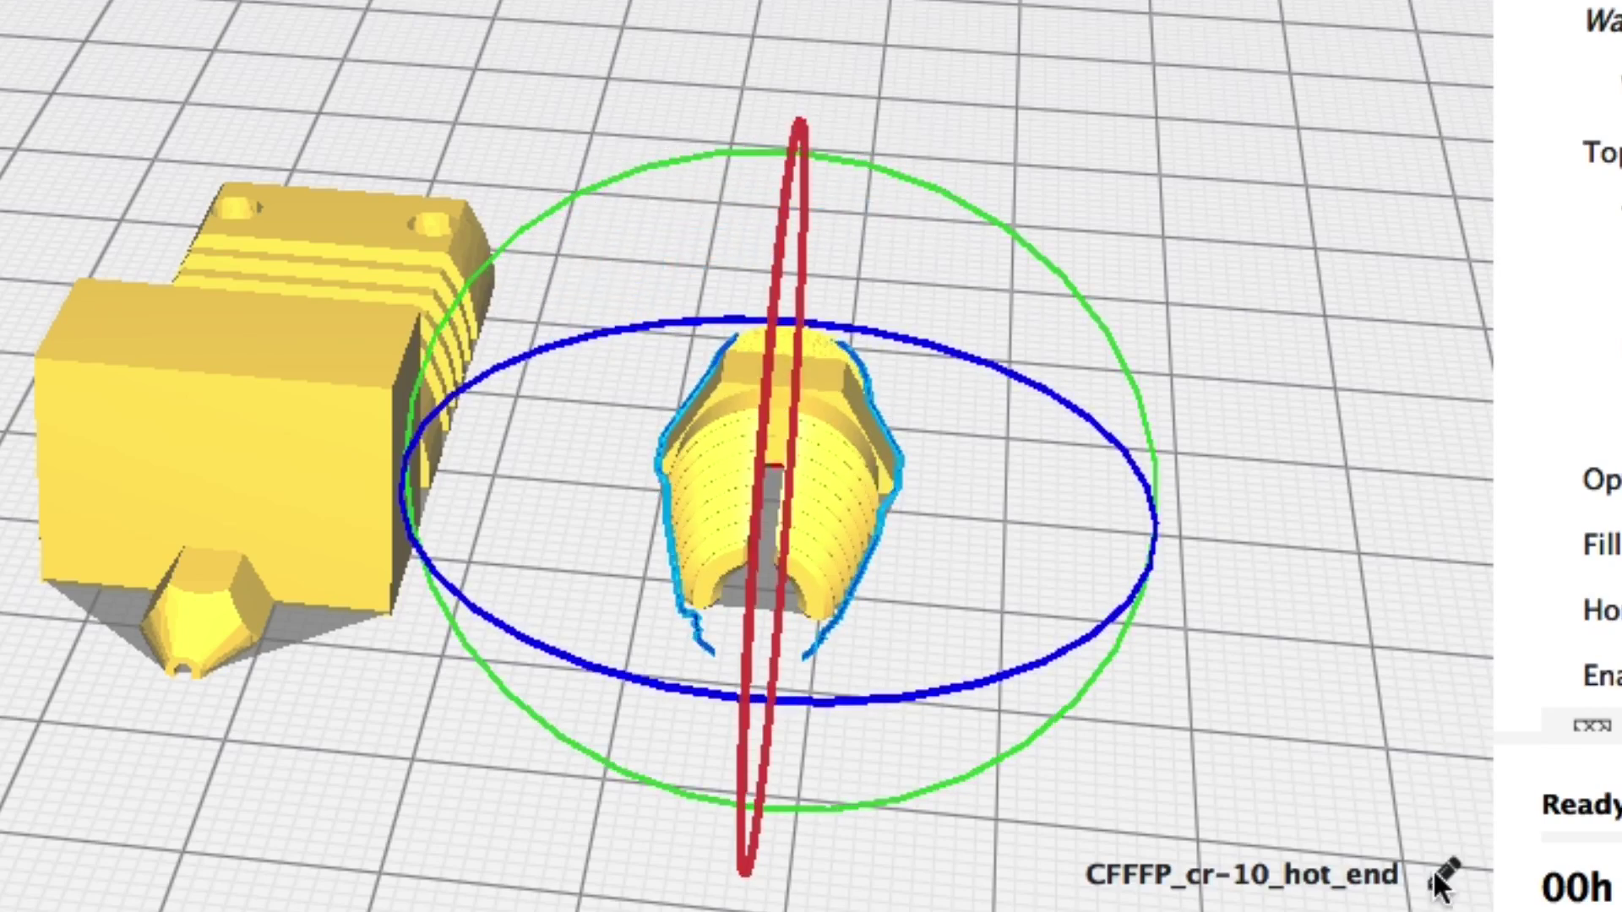
# Step: Examine the rotated coupler and preview the sliced layers of both halved parts from the first layer upward
pyautogui.moveTo(1318, 760); pyautogui.dragTo(1168, 702, button='right')
pyautogui.scroll(2, 712, 642)
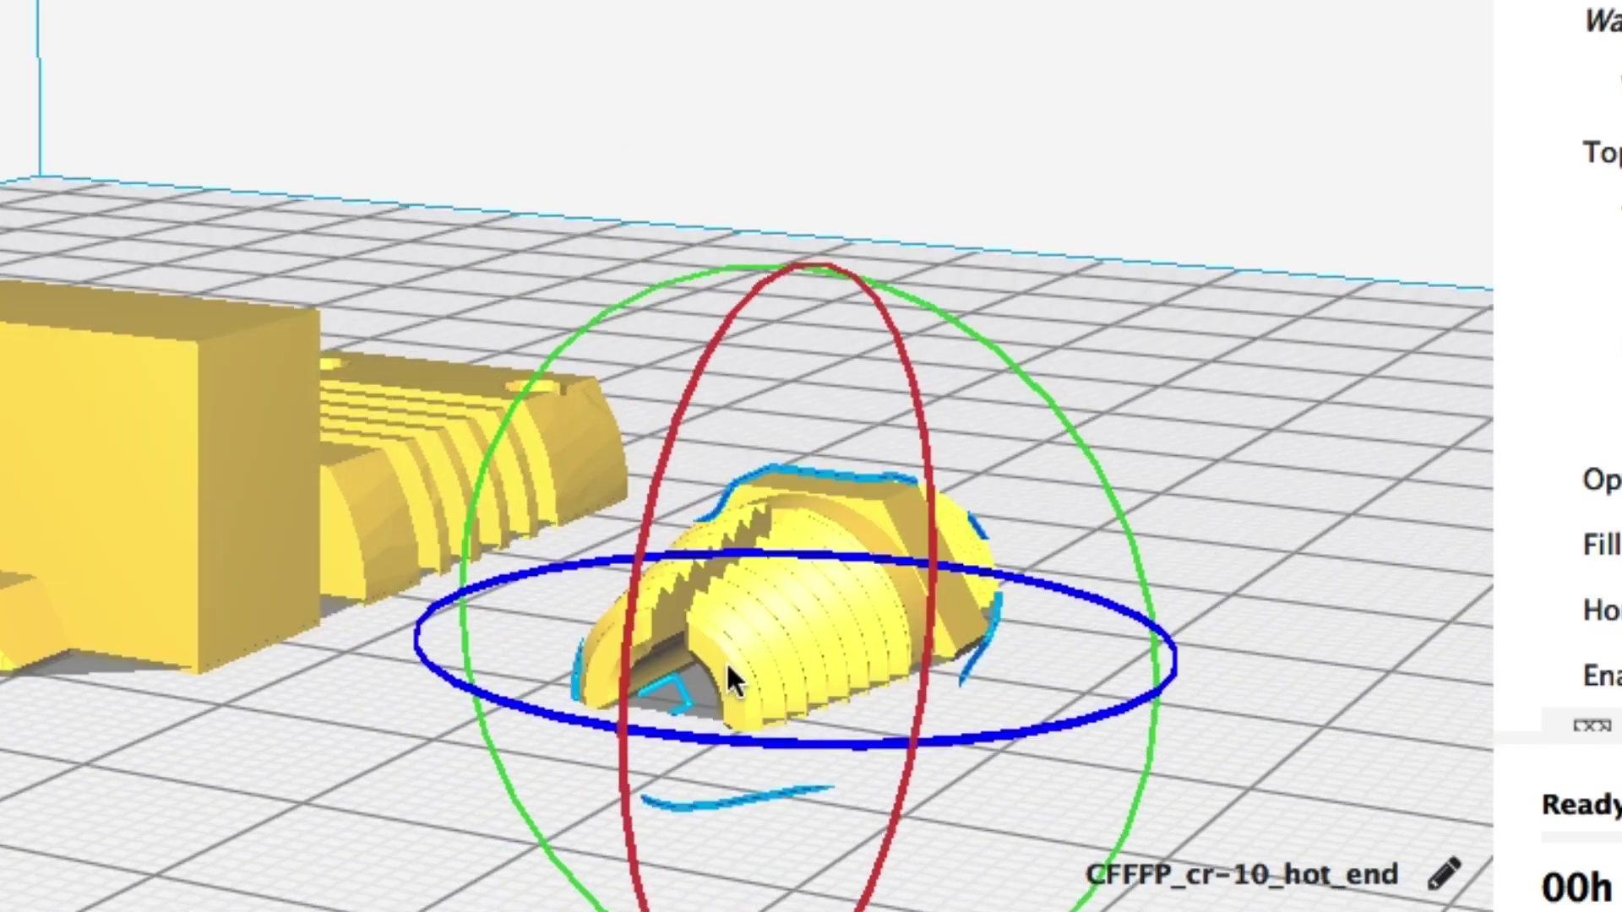
pyautogui.click(626, 762)
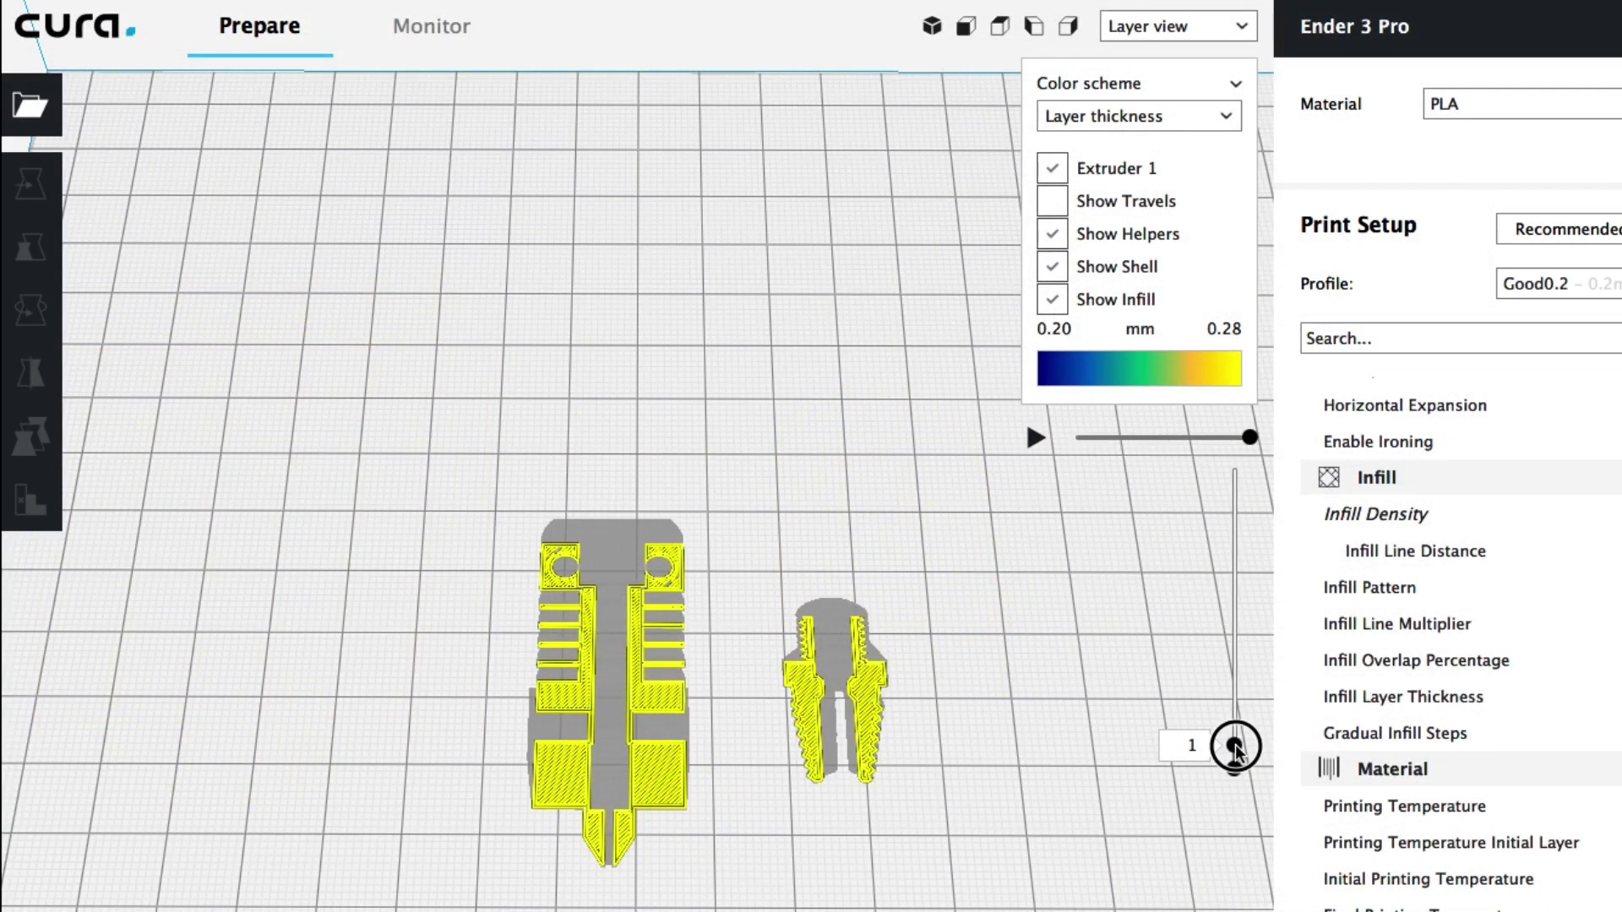
pyautogui.moveTo(1235, 746); pyautogui.dragTo(1246, 422)
pyautogui.moveTo(1003, 681); pyautogui.dragTo(1023, 807, button='right')
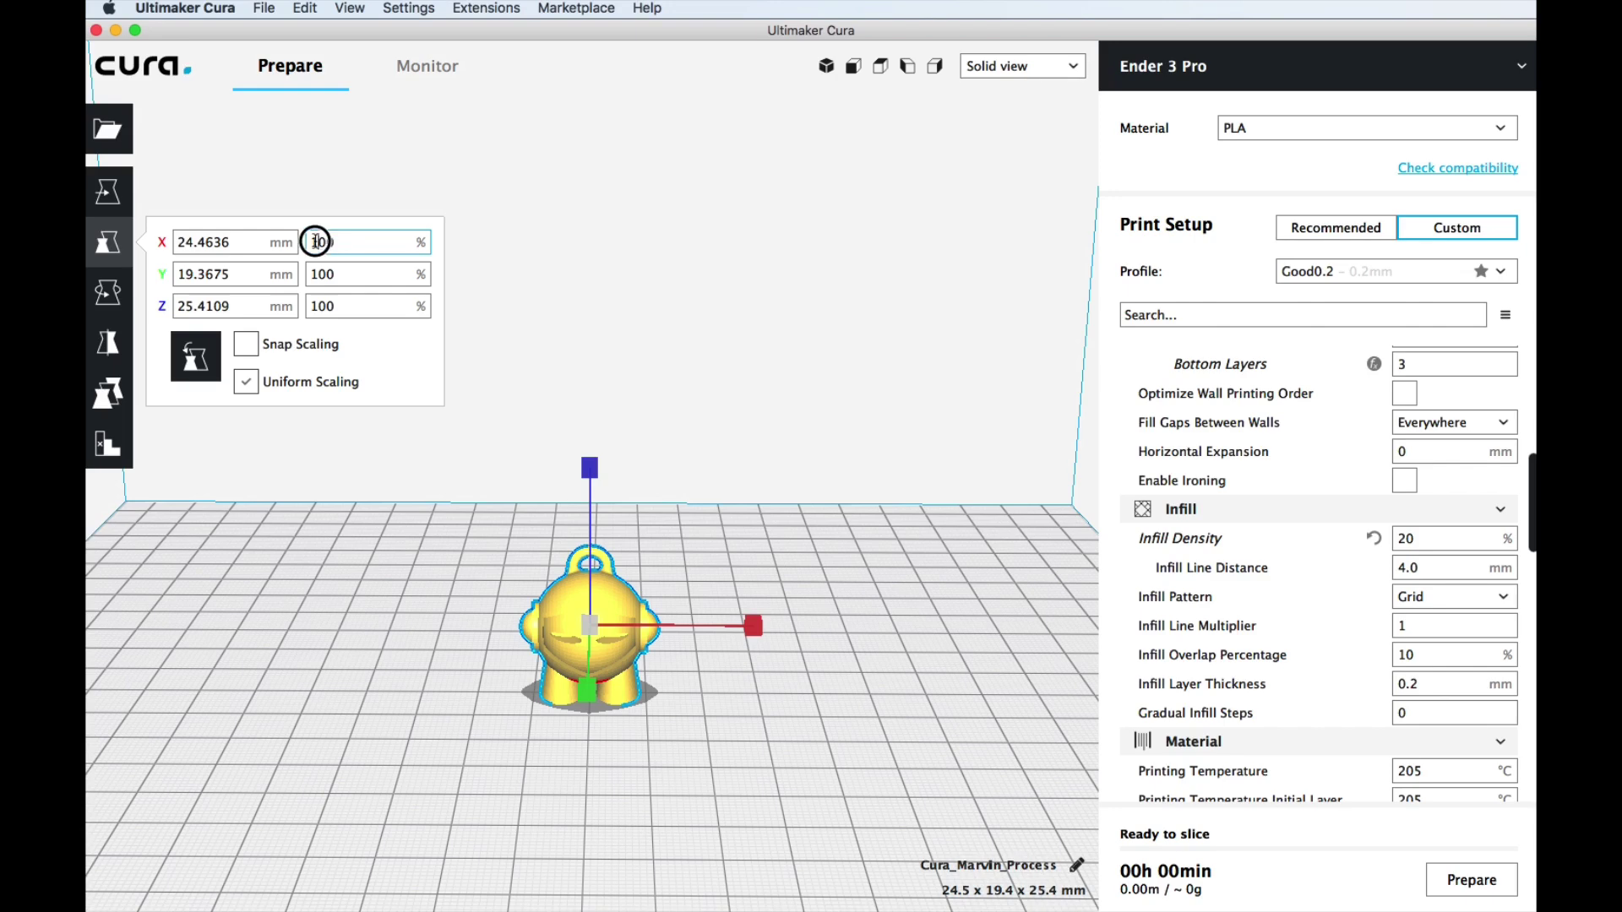
# Step: Scale the Marvin model uniformly to 200% and set the infill density to 100%
pyautogui.click(431, 480)
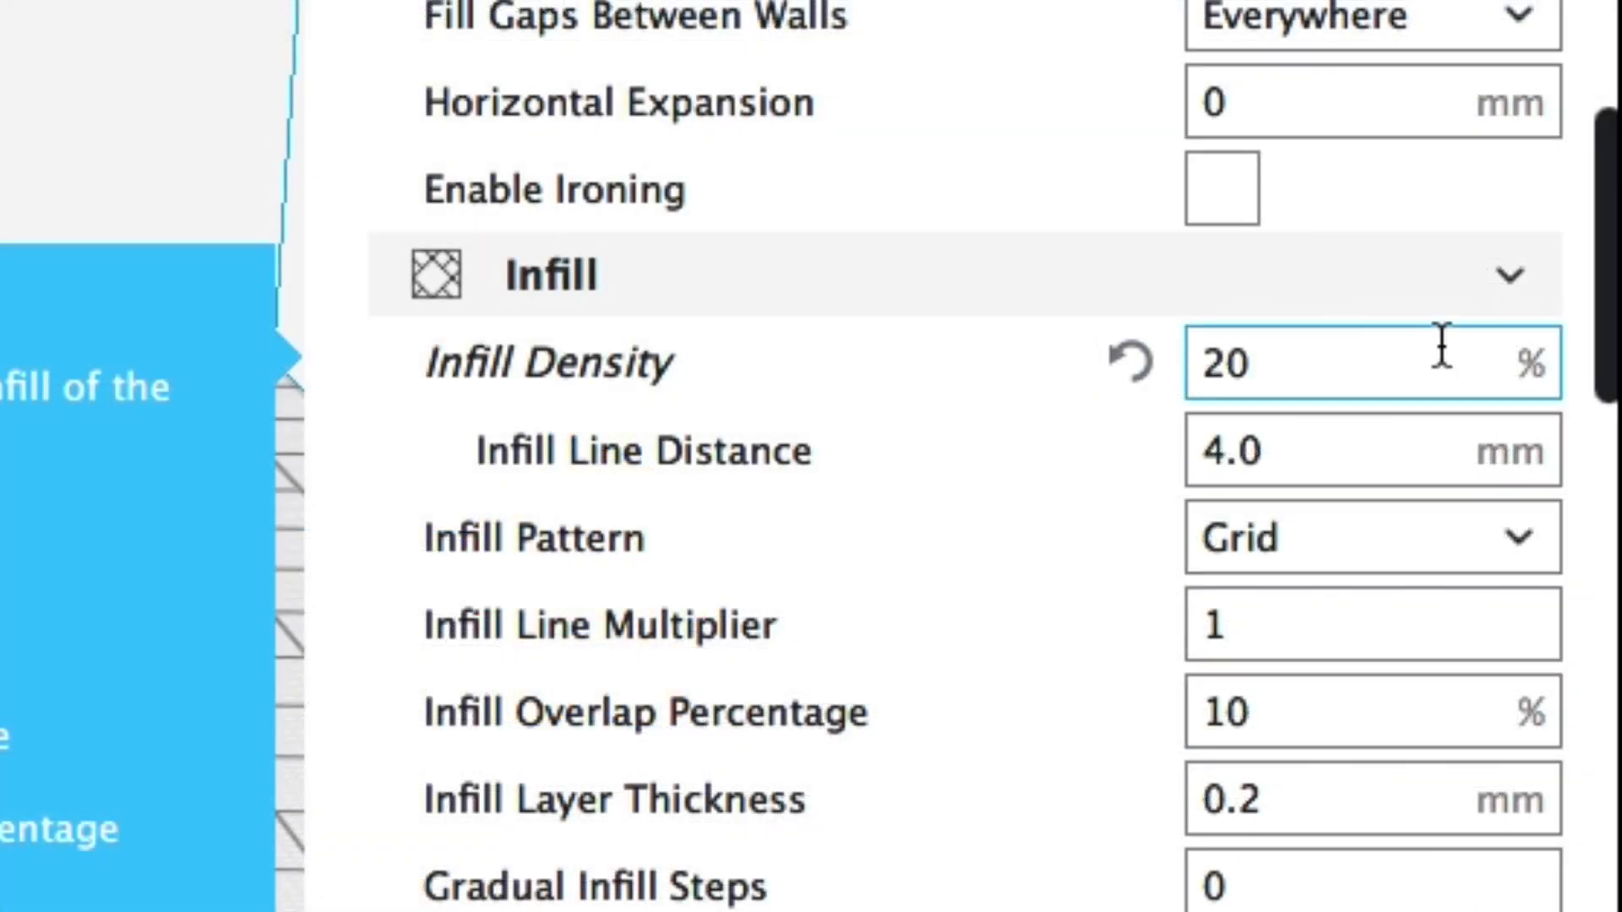
pyautogui.moveTo(1417, 538); pyautogui.dragTo(1391, 535)
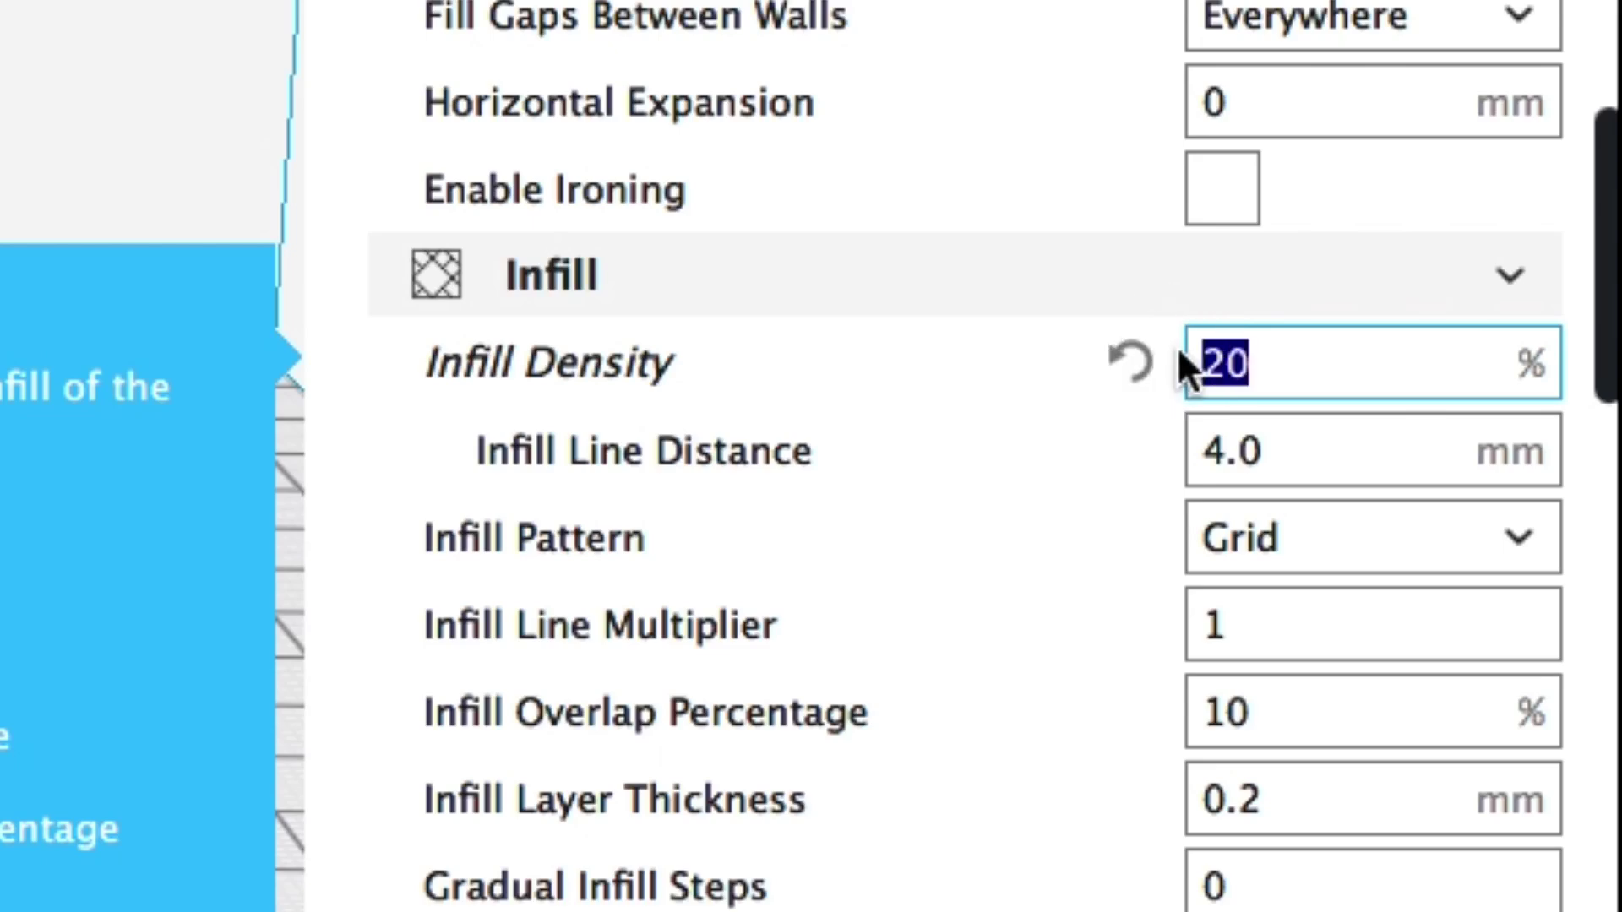
pyautogui.write('100')
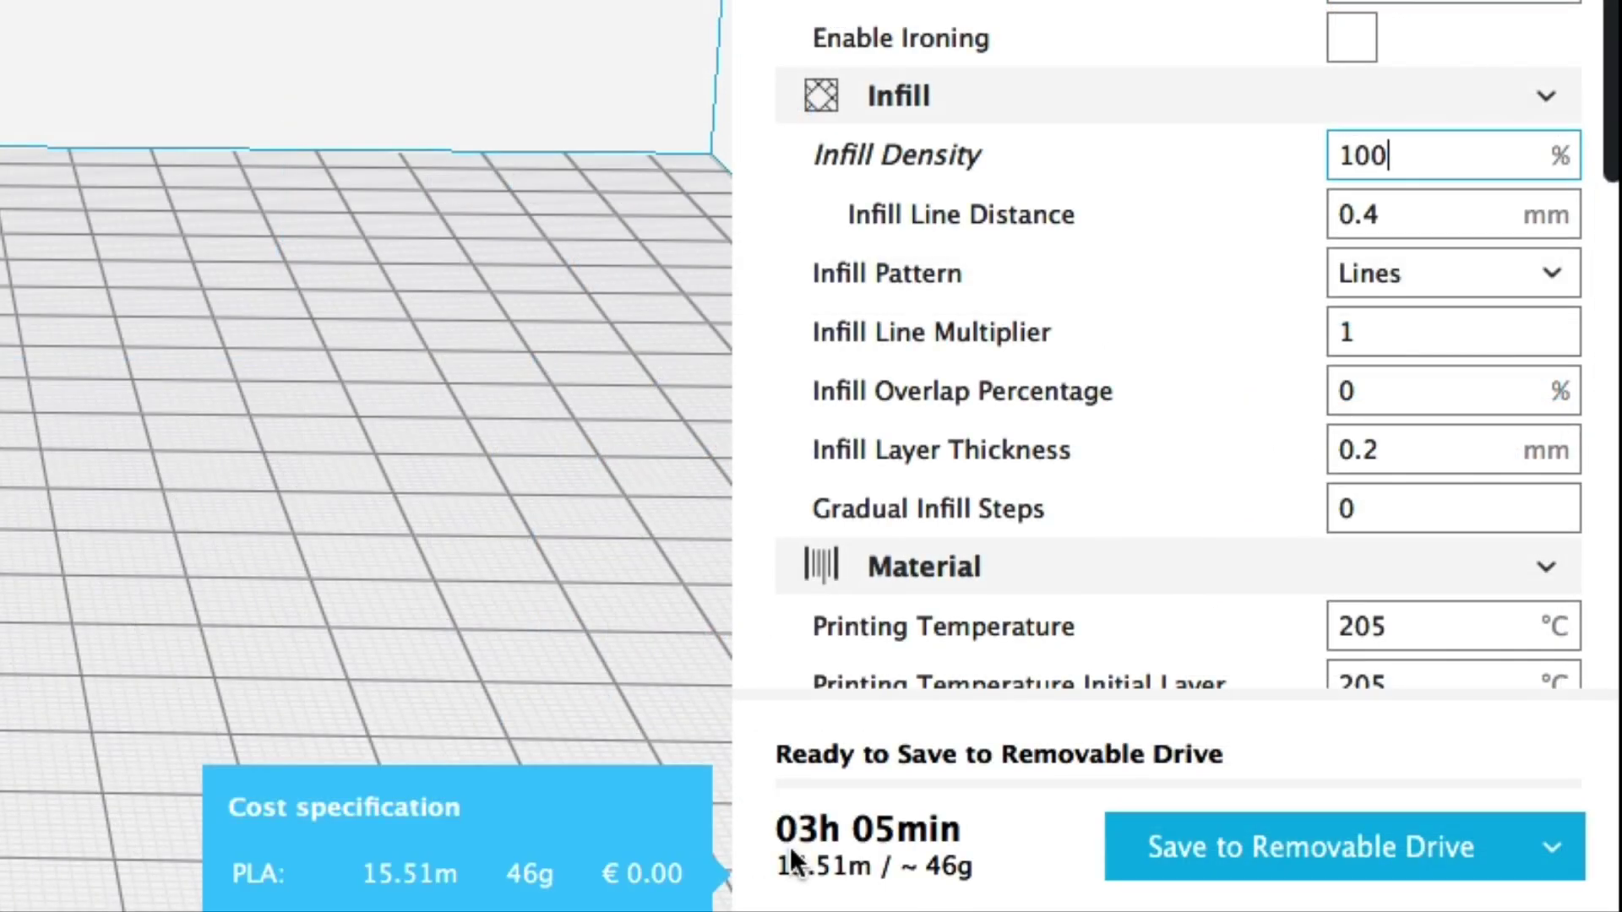
# Step: Check the material estimate for the solid print and preview its layers up to the top of the model
pyautogui.moveTo(792, 855)
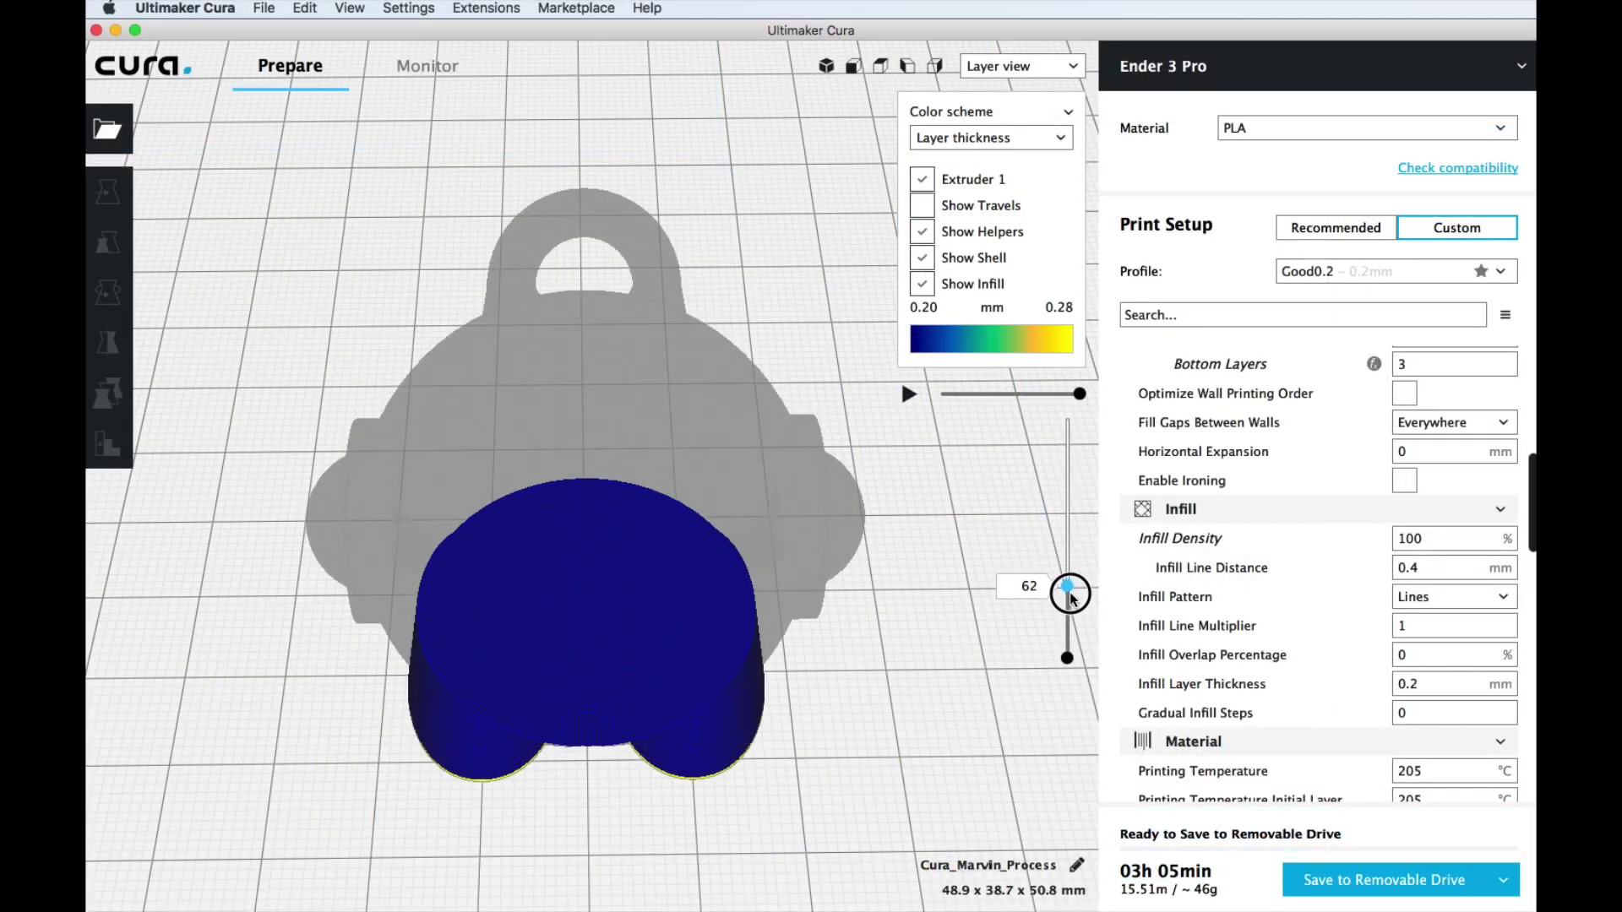
pyautogui.moveTo(1069, 597); pyautogui.dragTo(1076, 420)
pyautogui.moveTo(972, 473); pyautogui.dragTo(818, 598, button='right')
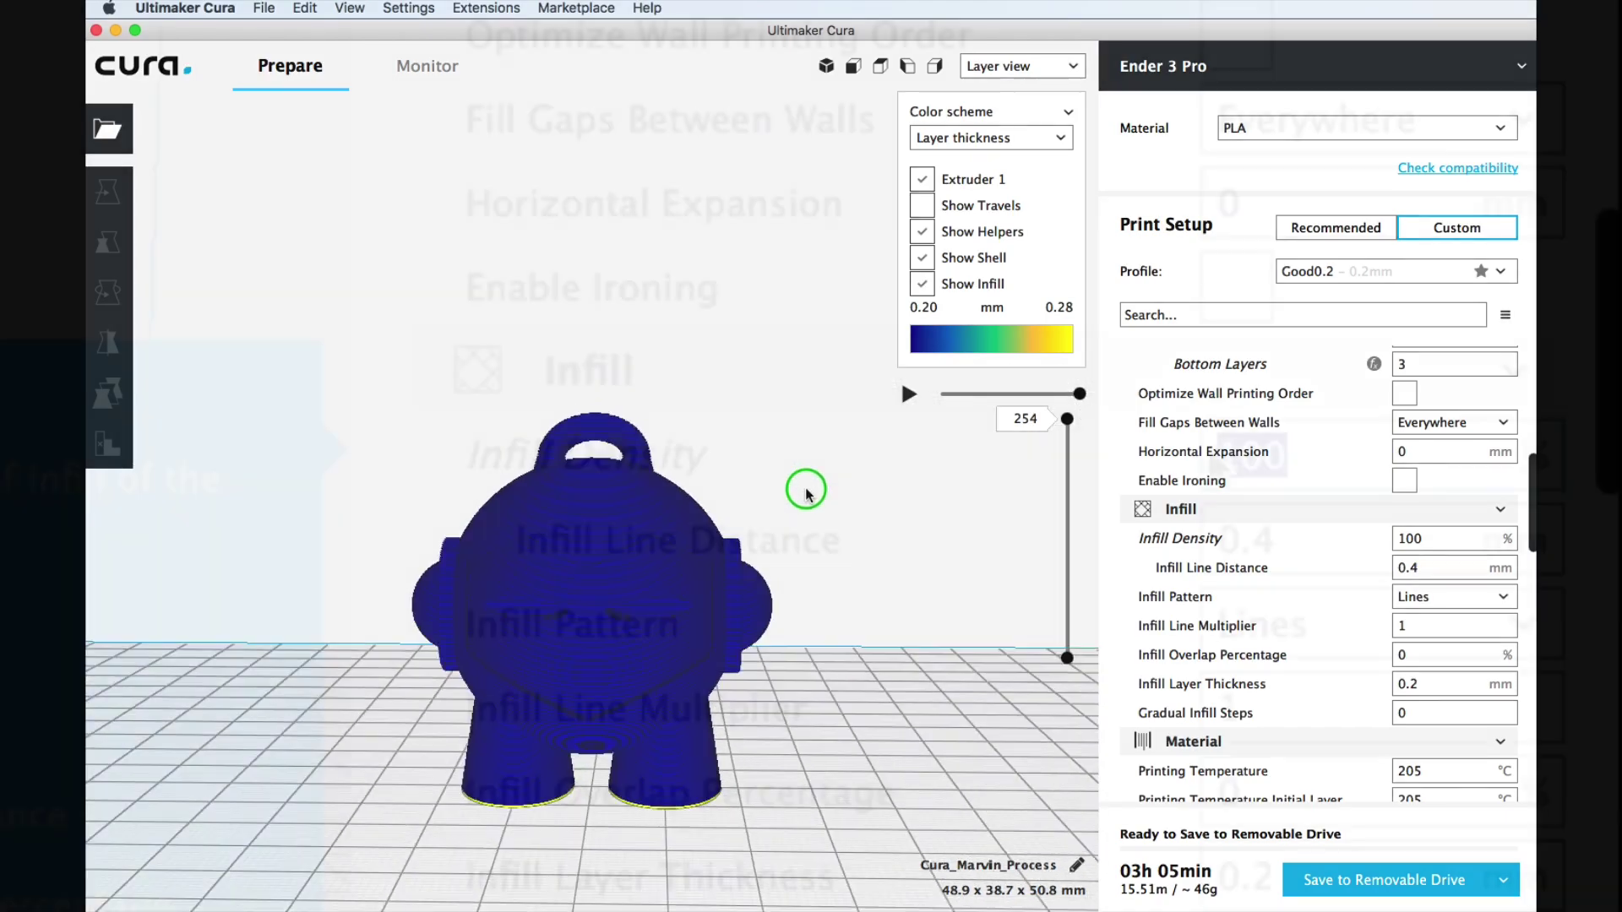
# Step: Set the infill density to 20%, check the time estimate and preview the layers up through the model
pyautogui.write('2')
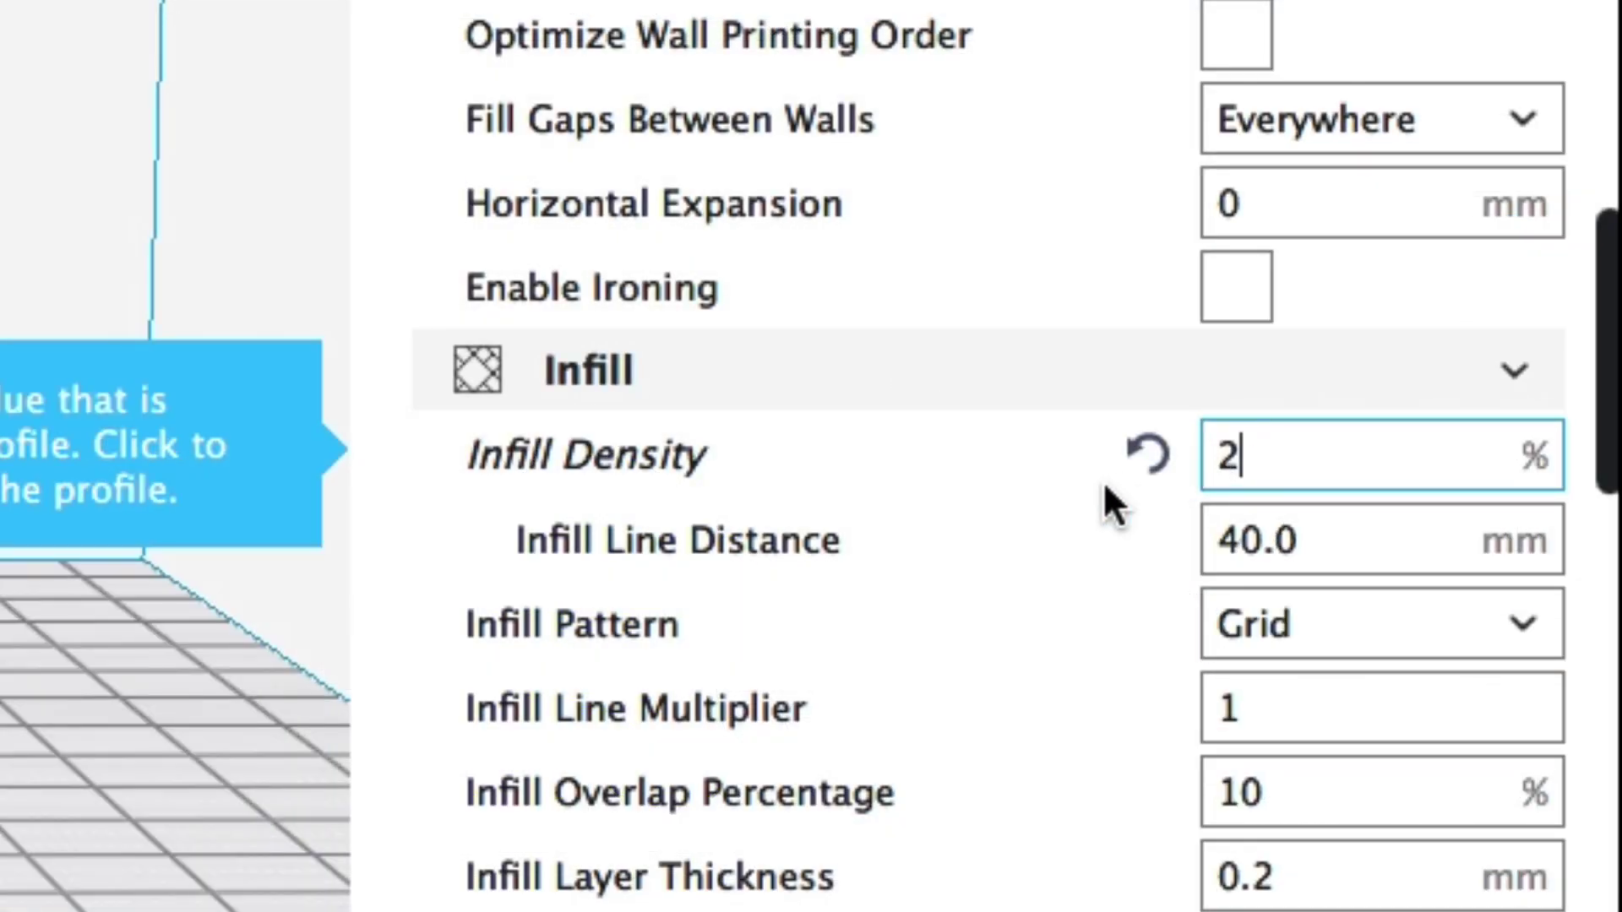
pyautogui.write('0')
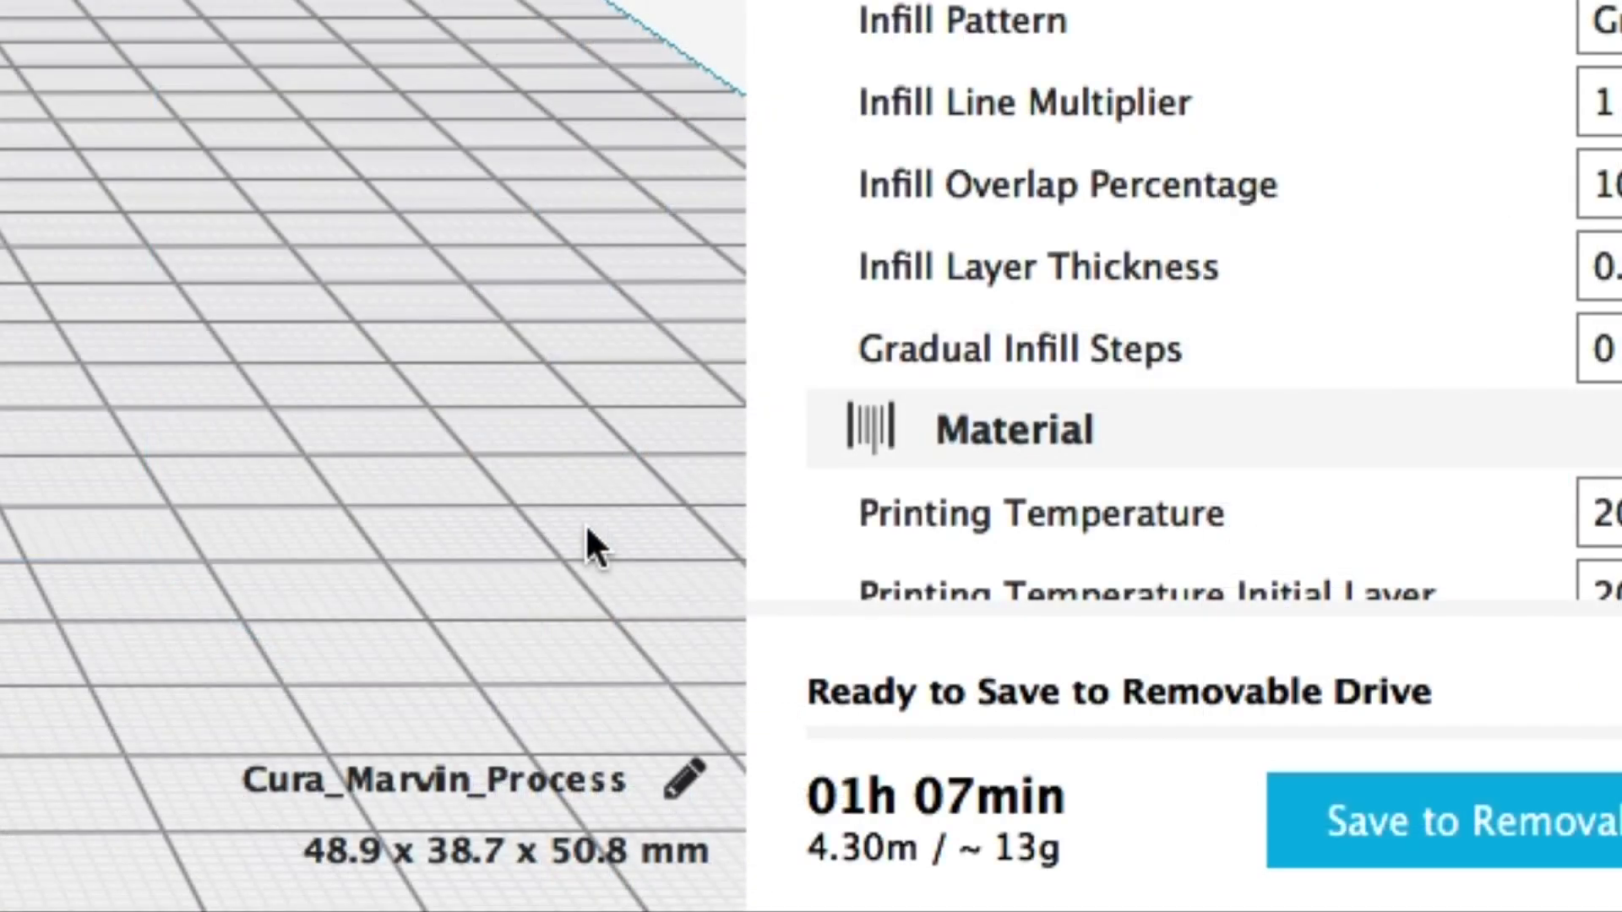
pyautogui.moveTo(970, 808)
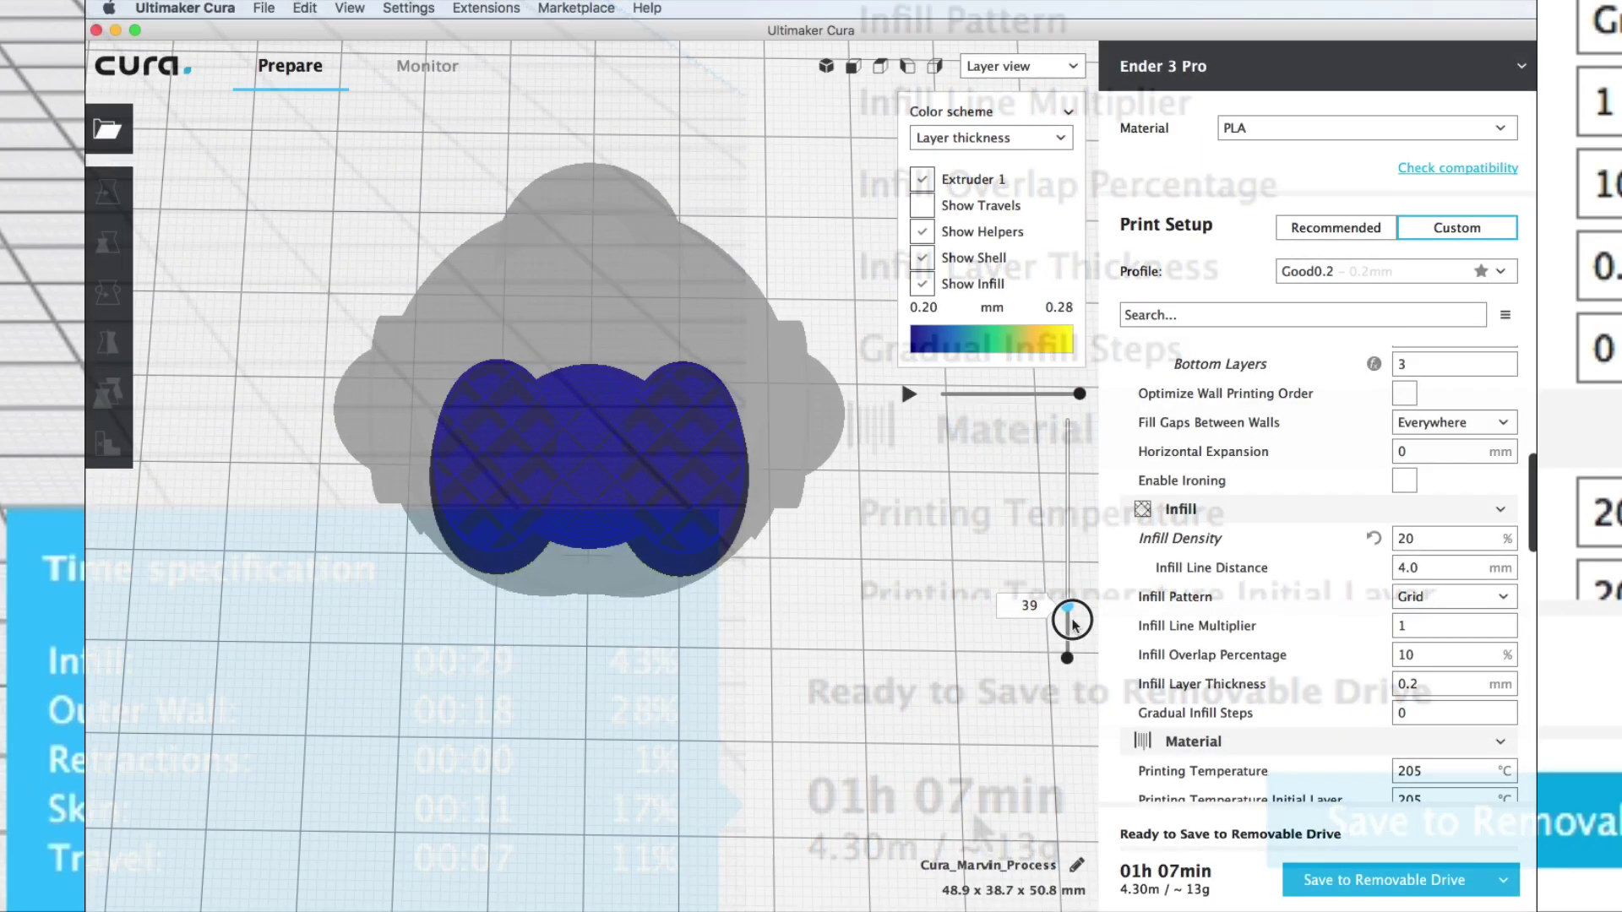
pyautogui.moveTo(1070, 606); pyautogui.dragTo(1070, 434)
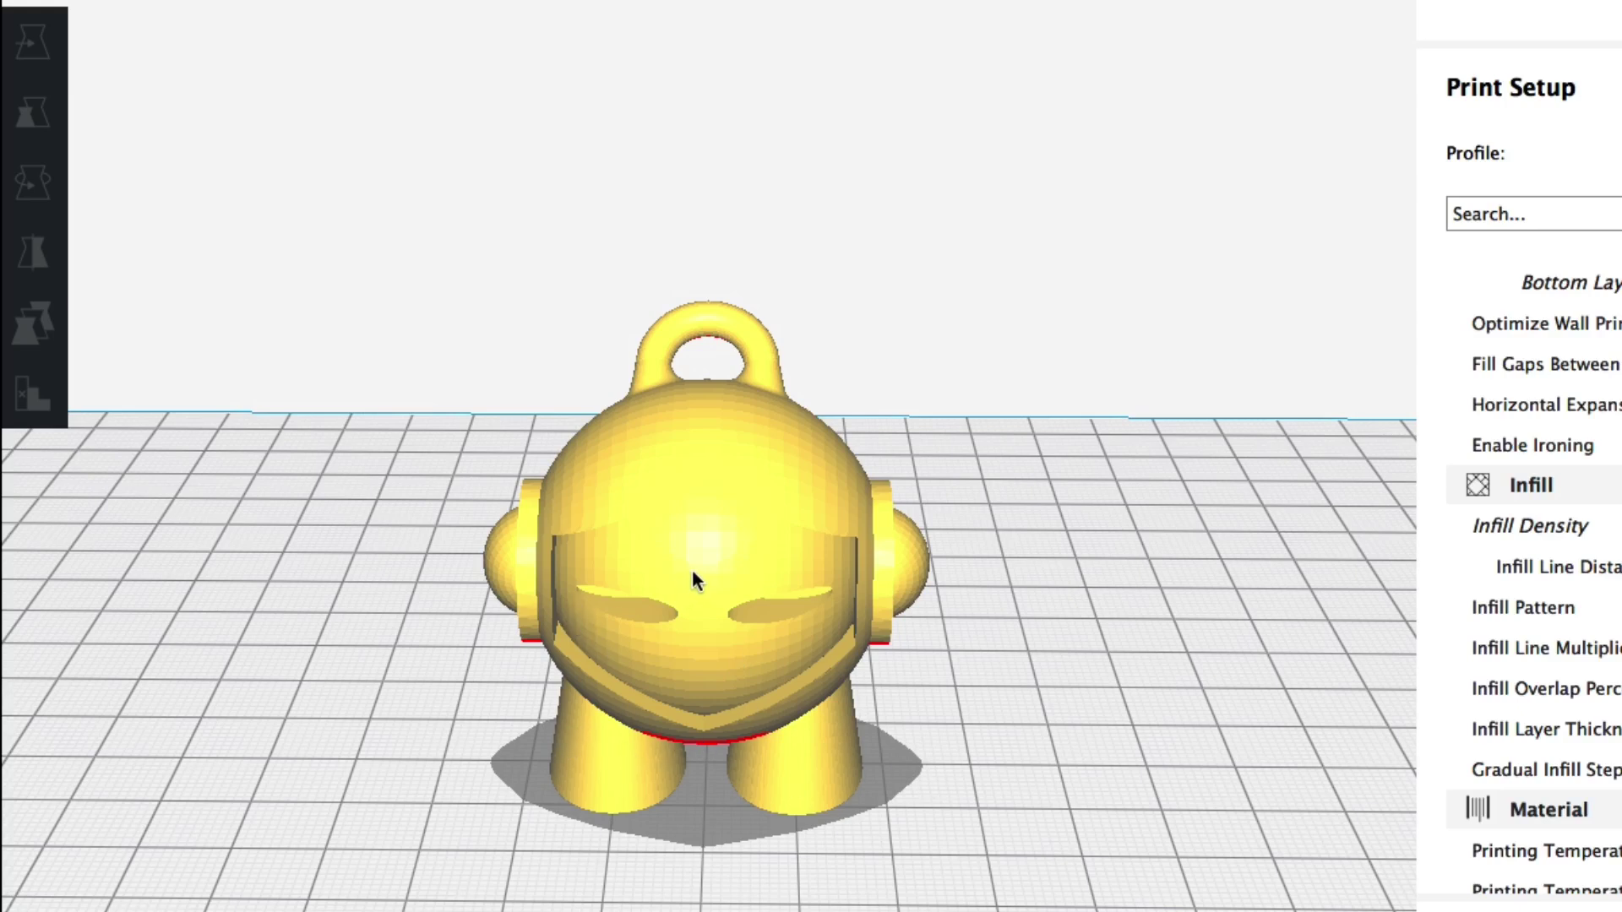
# Step: Add support blocker cubes to one of the Marvin model's feet and to the top of its head
pyautogui.click(712, 517)
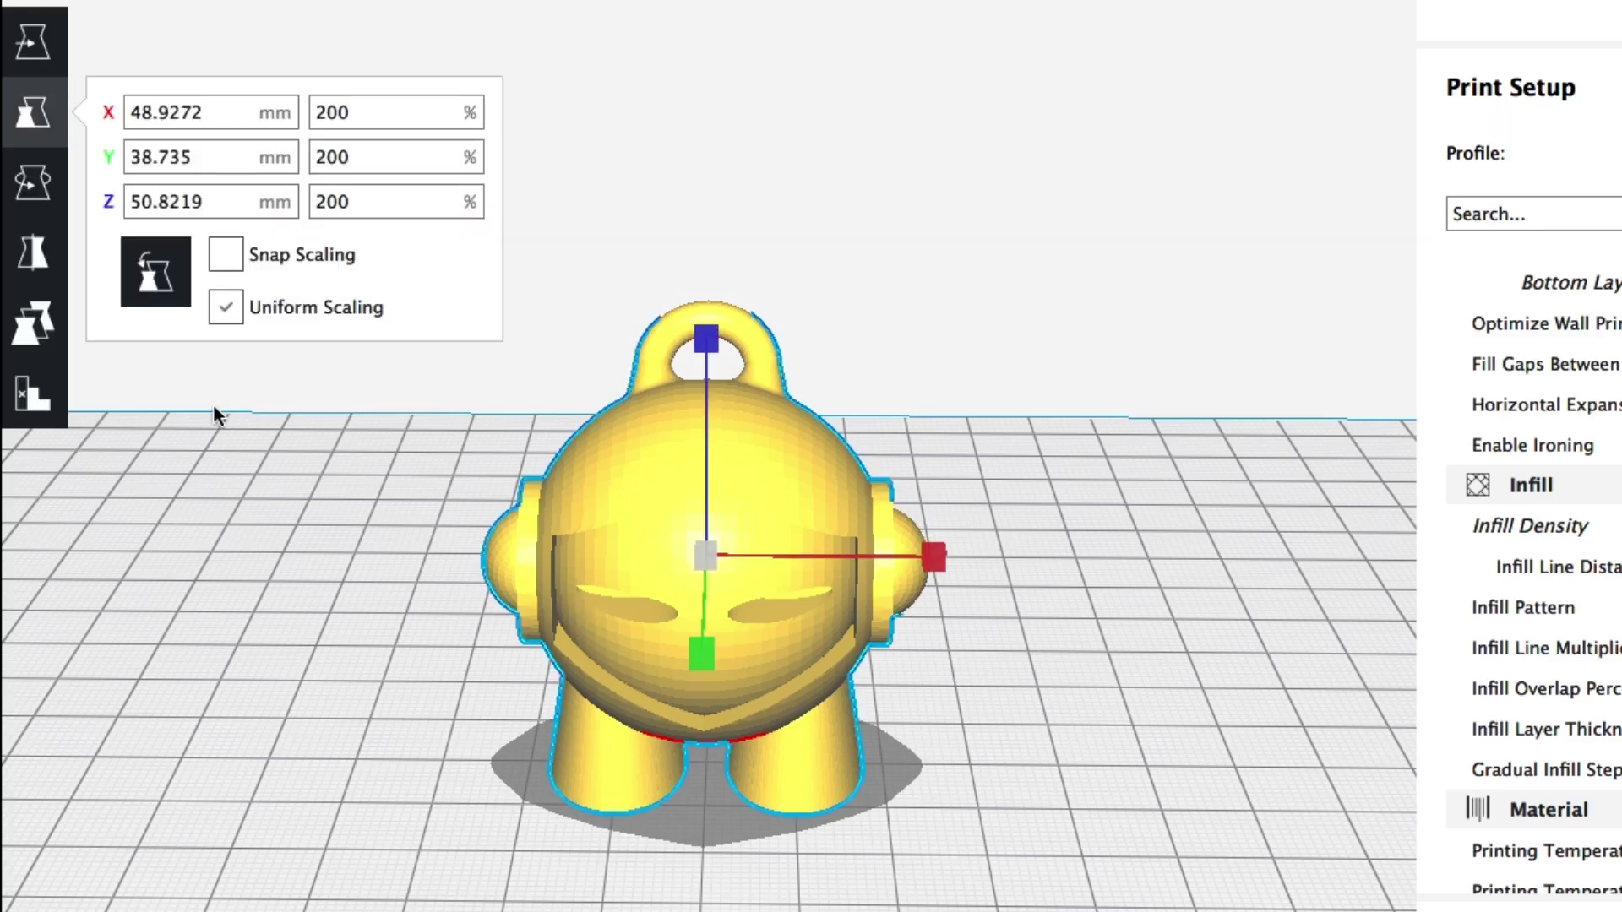
pyautogui.click(34, 409)
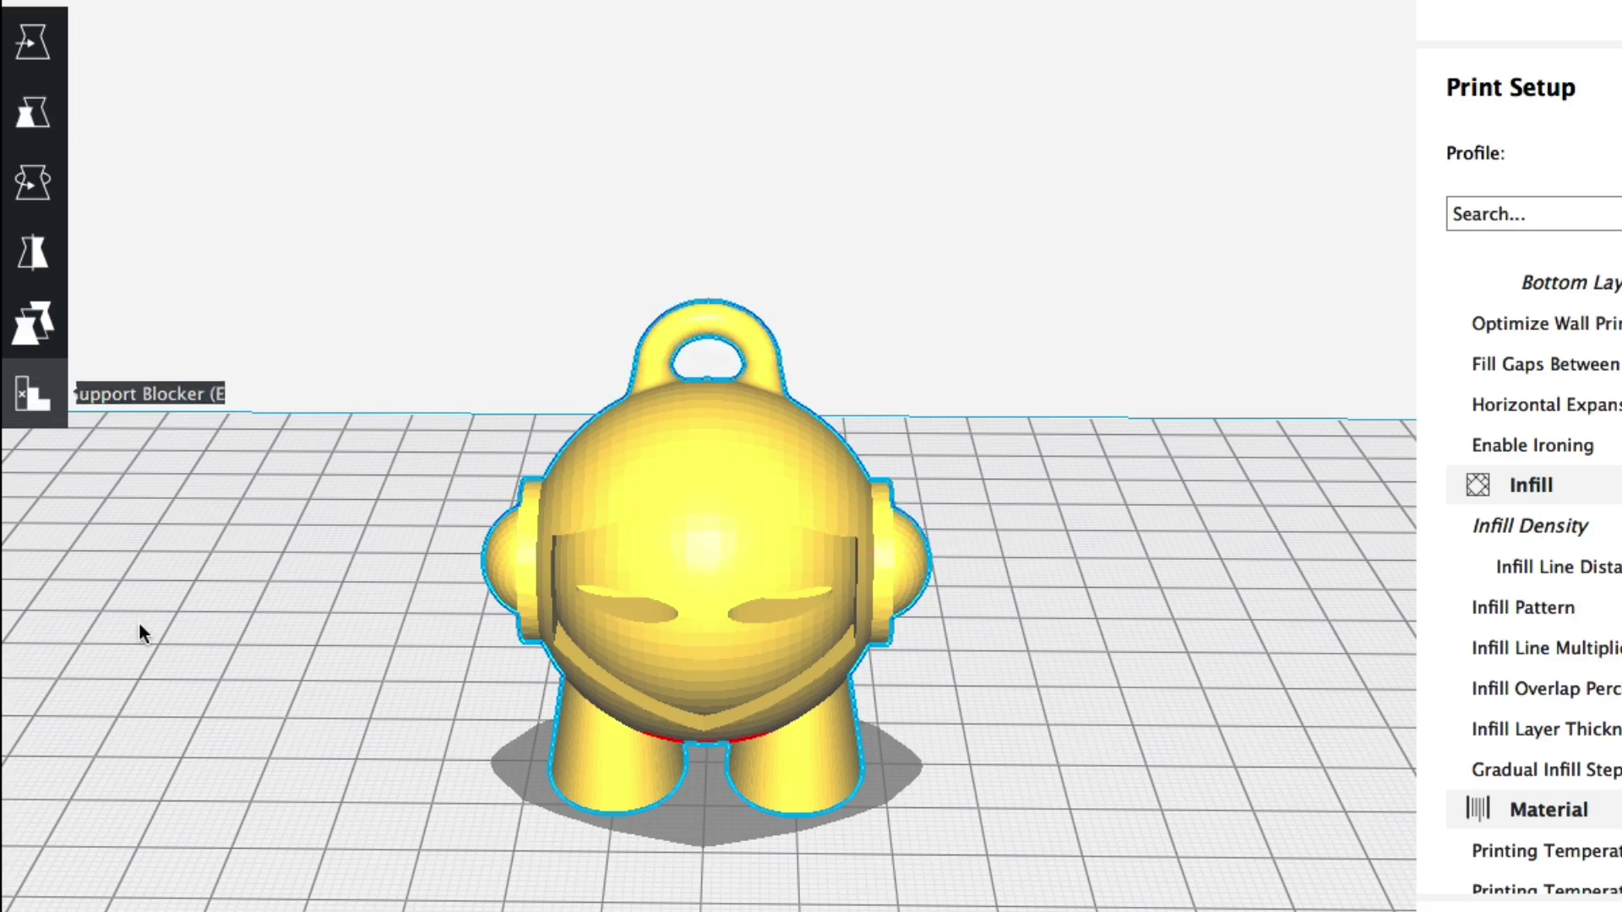
pyautogui.click(578, 779)
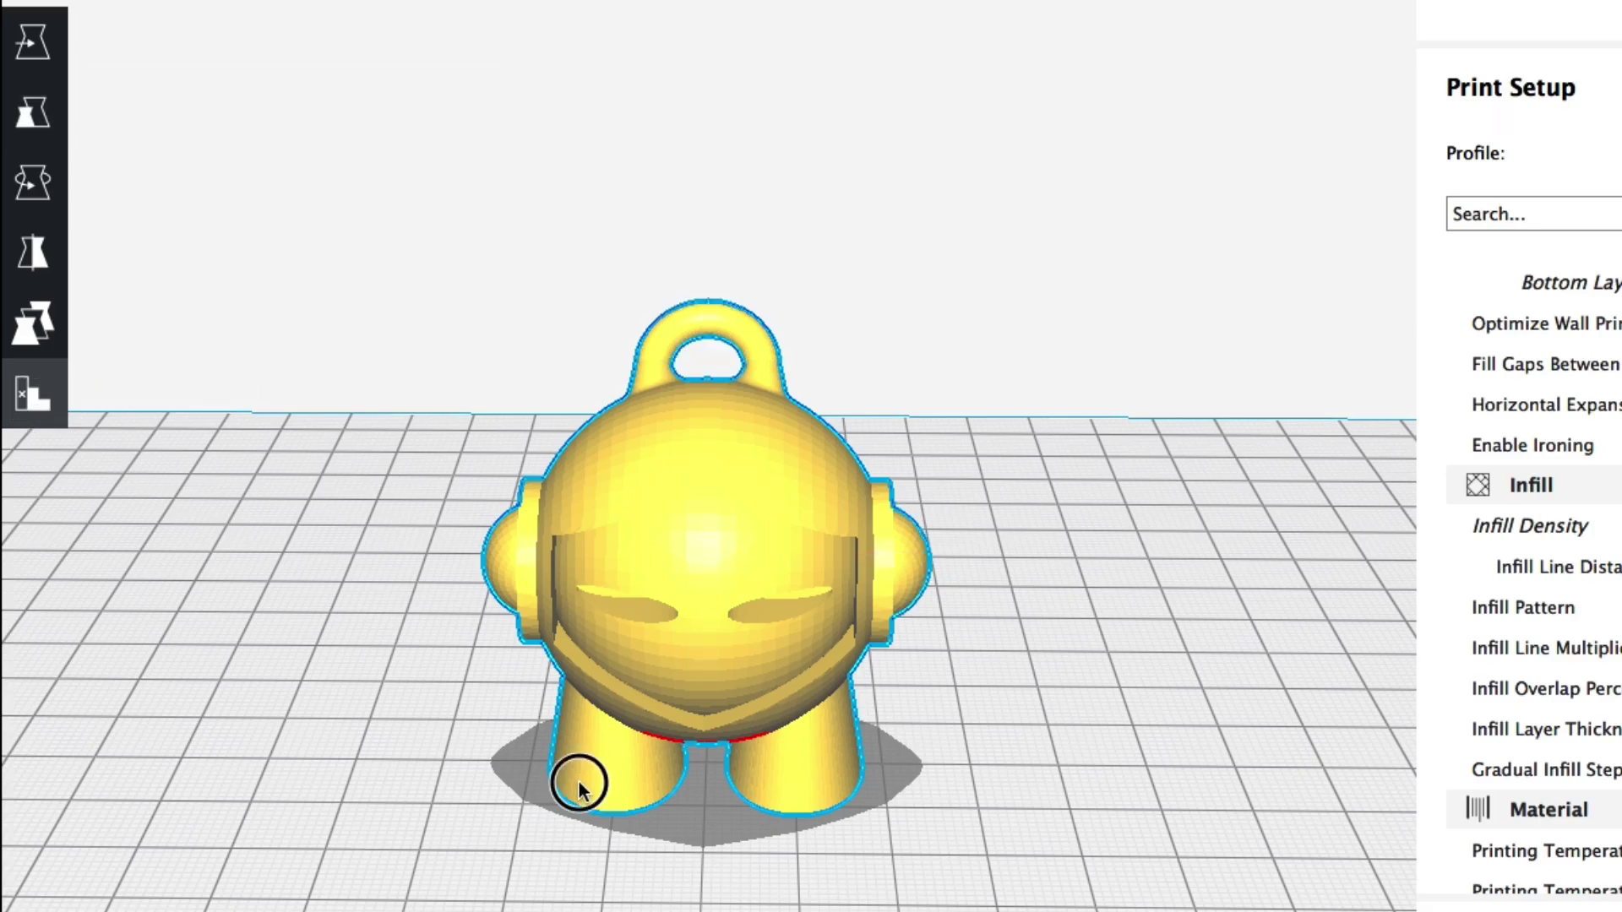
pyautogui.click(703, 408)
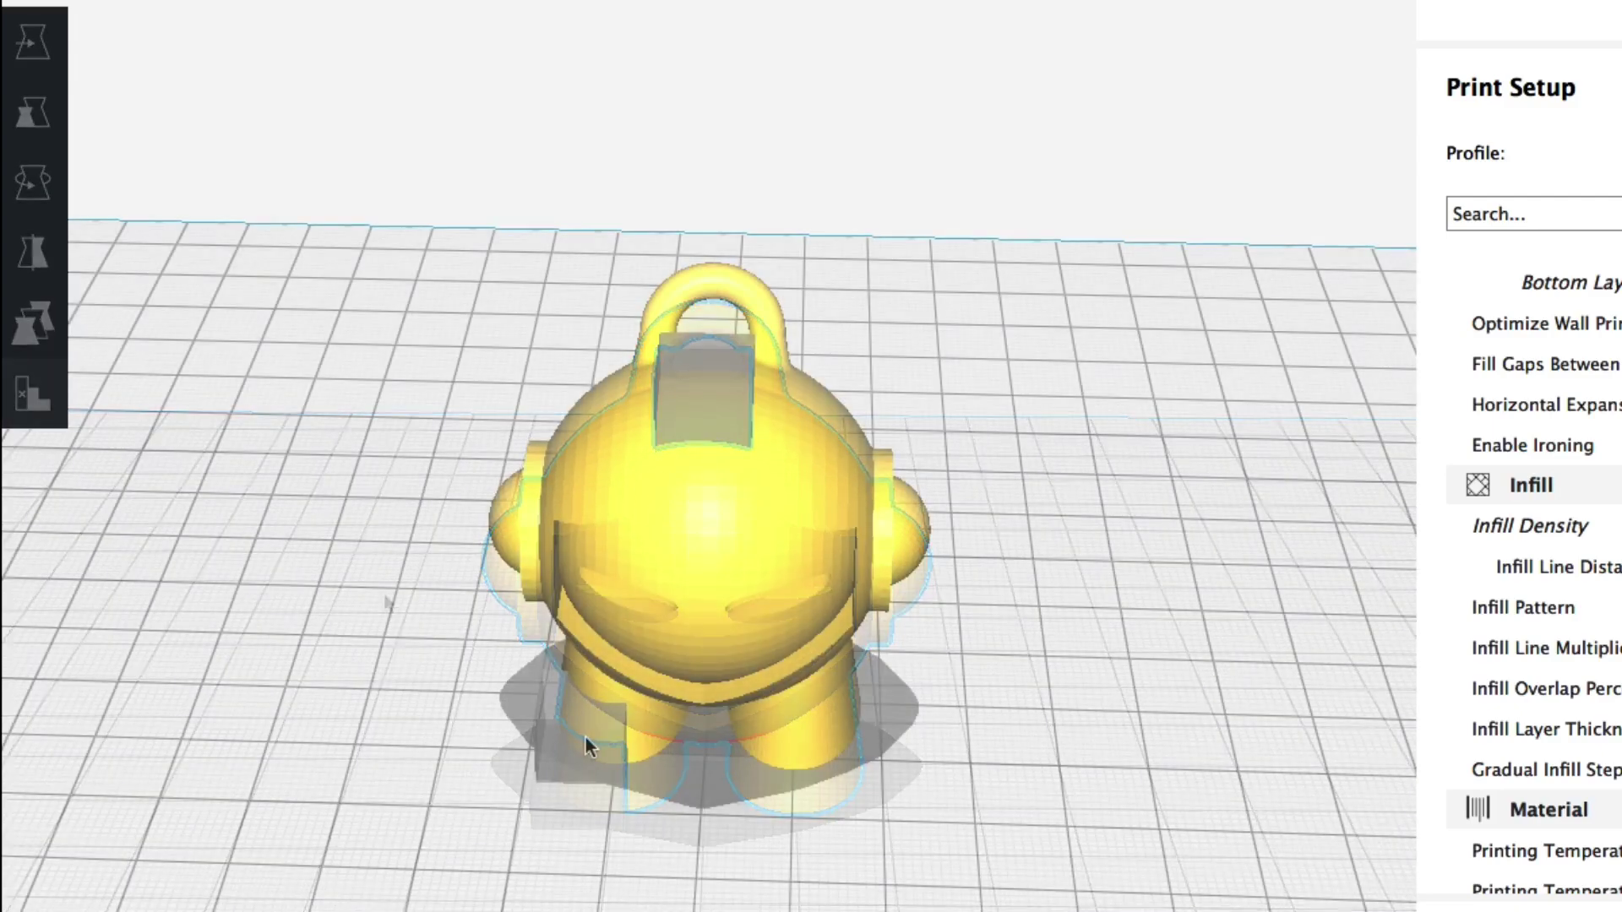
# Step: Turn off uniform scaling for the foot blocker, stretch it to about 41.7 mm in X and 42.1 mm in Y, and make it taller
pyautogui.click(573, 733)
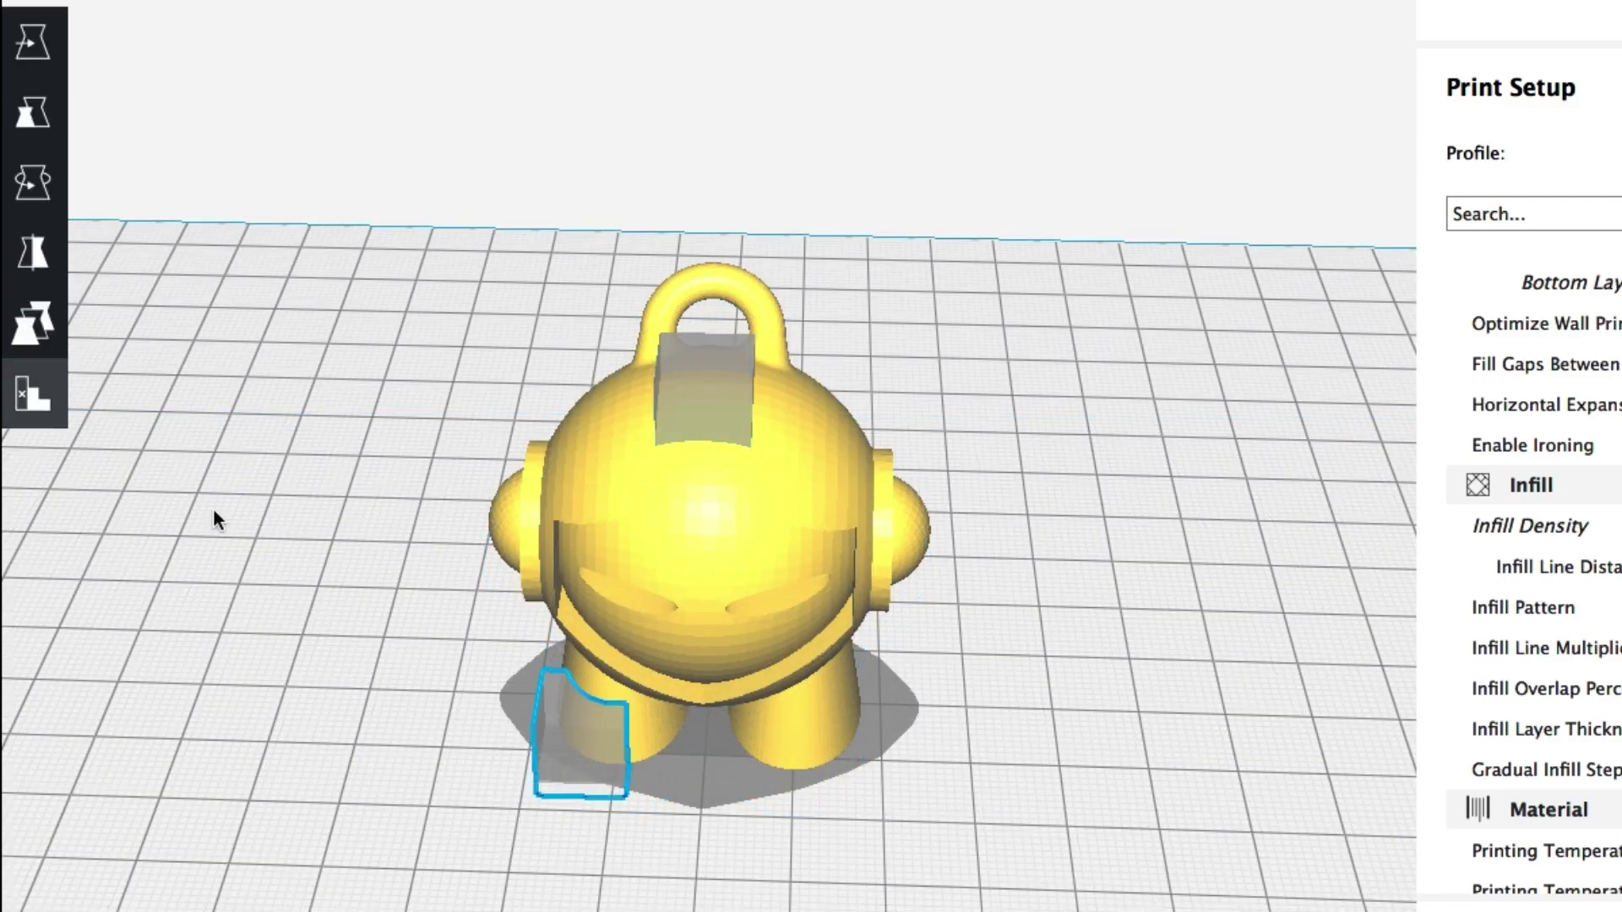
pyautogui.click(35, 114)
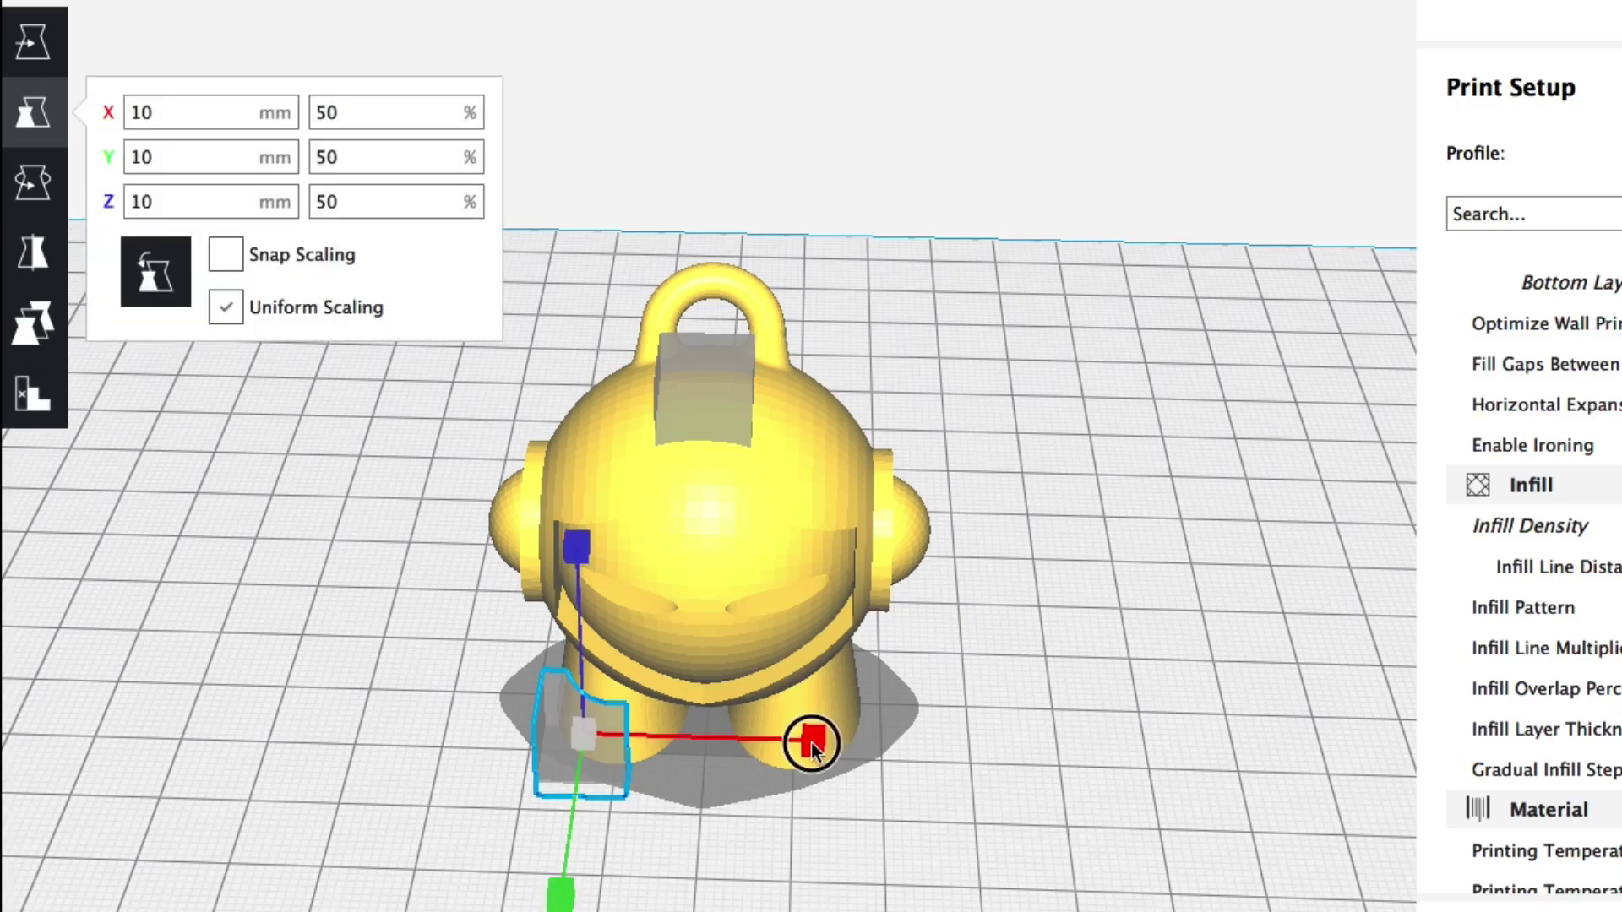
pyautogui.moveTo(812, 748); pyautogui.dragTo(934, 741)
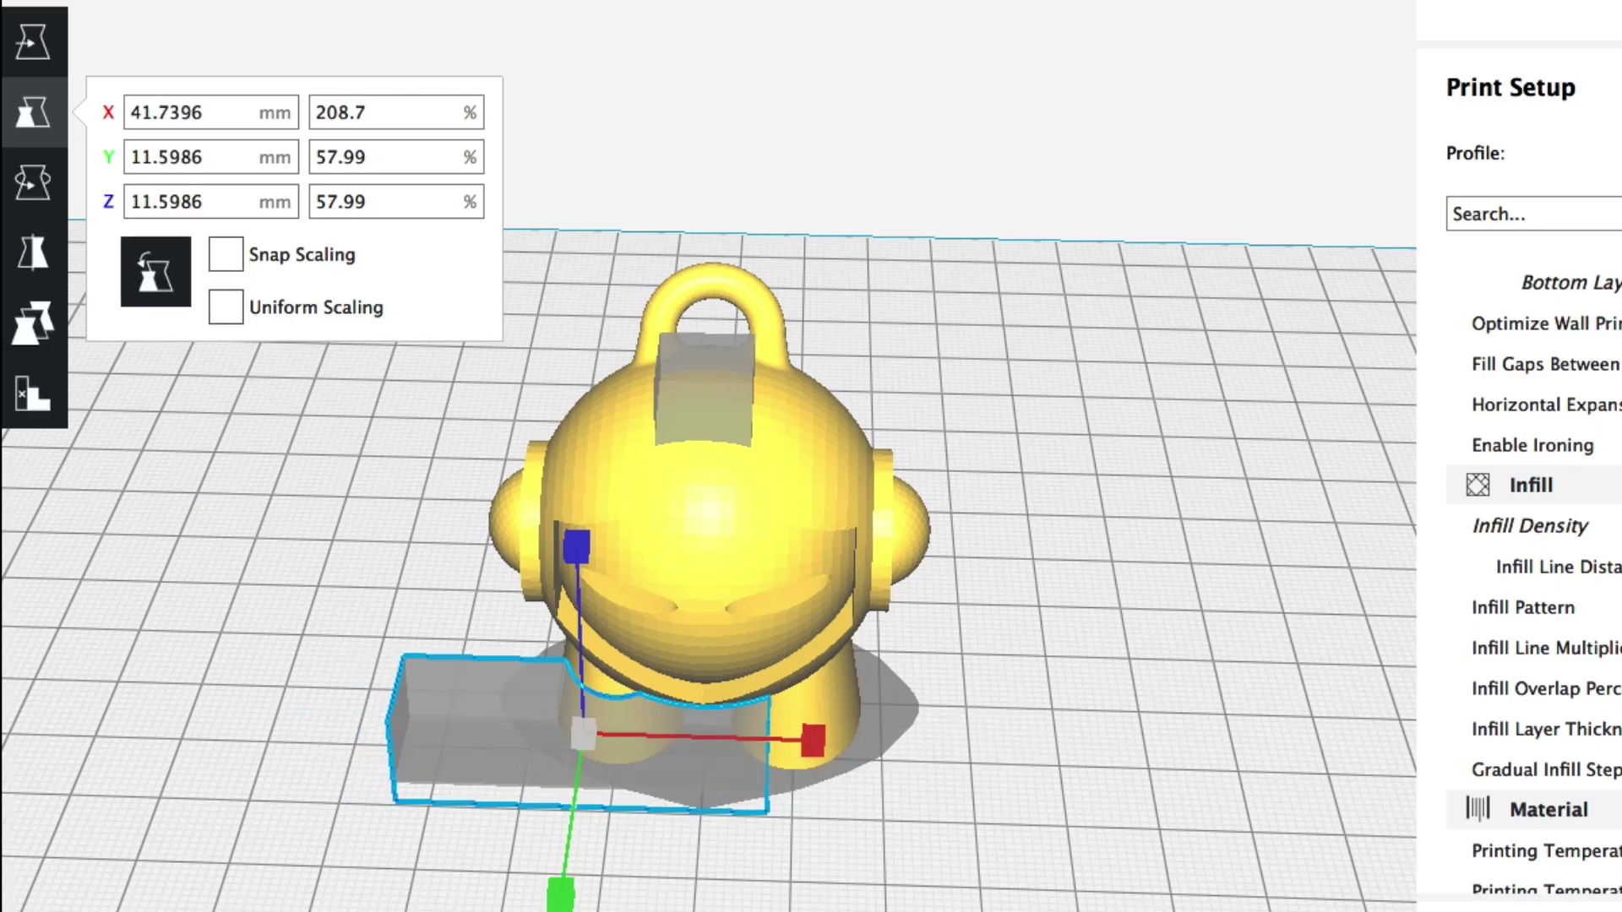
pyautogui.moveTo(473, 904); pyautogui.dragTo(874, 875, button='right')
pyautogui.moveTo(926, 860); pyautogui.dragTo(1075, 869)
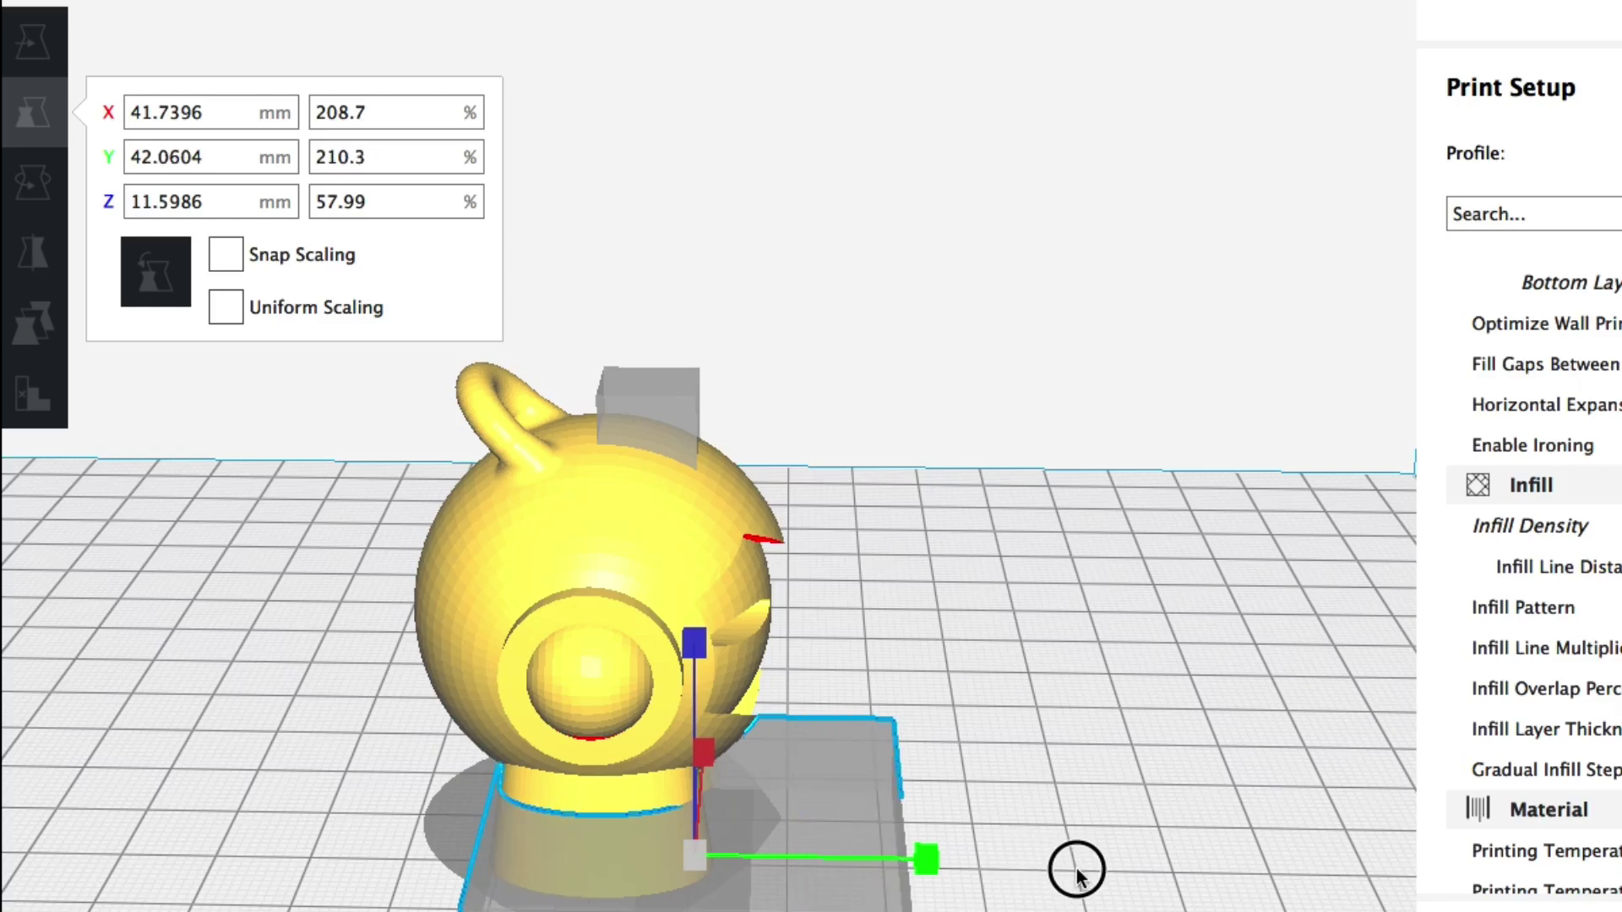
pyautogui.moveTo(1014, 887); pyautogui.dragTo(545, 807, button='right')
pyautogui.moveTo(566, 603); pyautogui.dragTo(566, 597)
# Step: Move the foot blocker to about X 0.61, Y -0.36, Z -0.69 mm so it encloses both legs
pyautogui.click(32, 42)
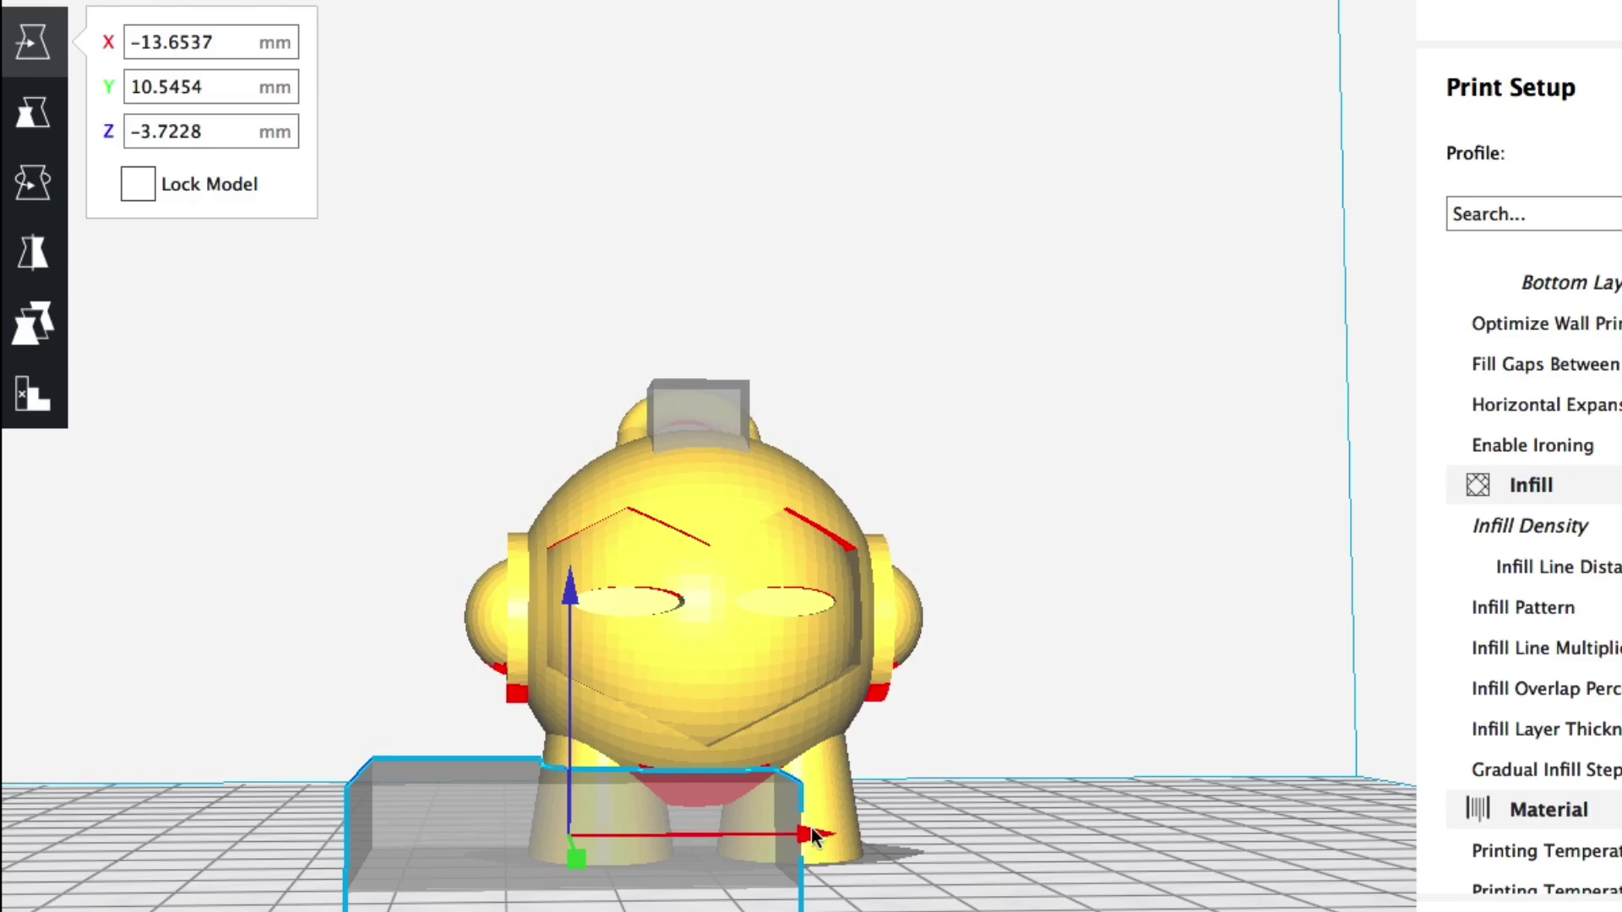
pyautogui.moveTo(812, 837); pyautogui.dragTo(949, 837)
pyautogui.moveTo(690, 911); pyautogui.dragTo(1132, 911, button='right')
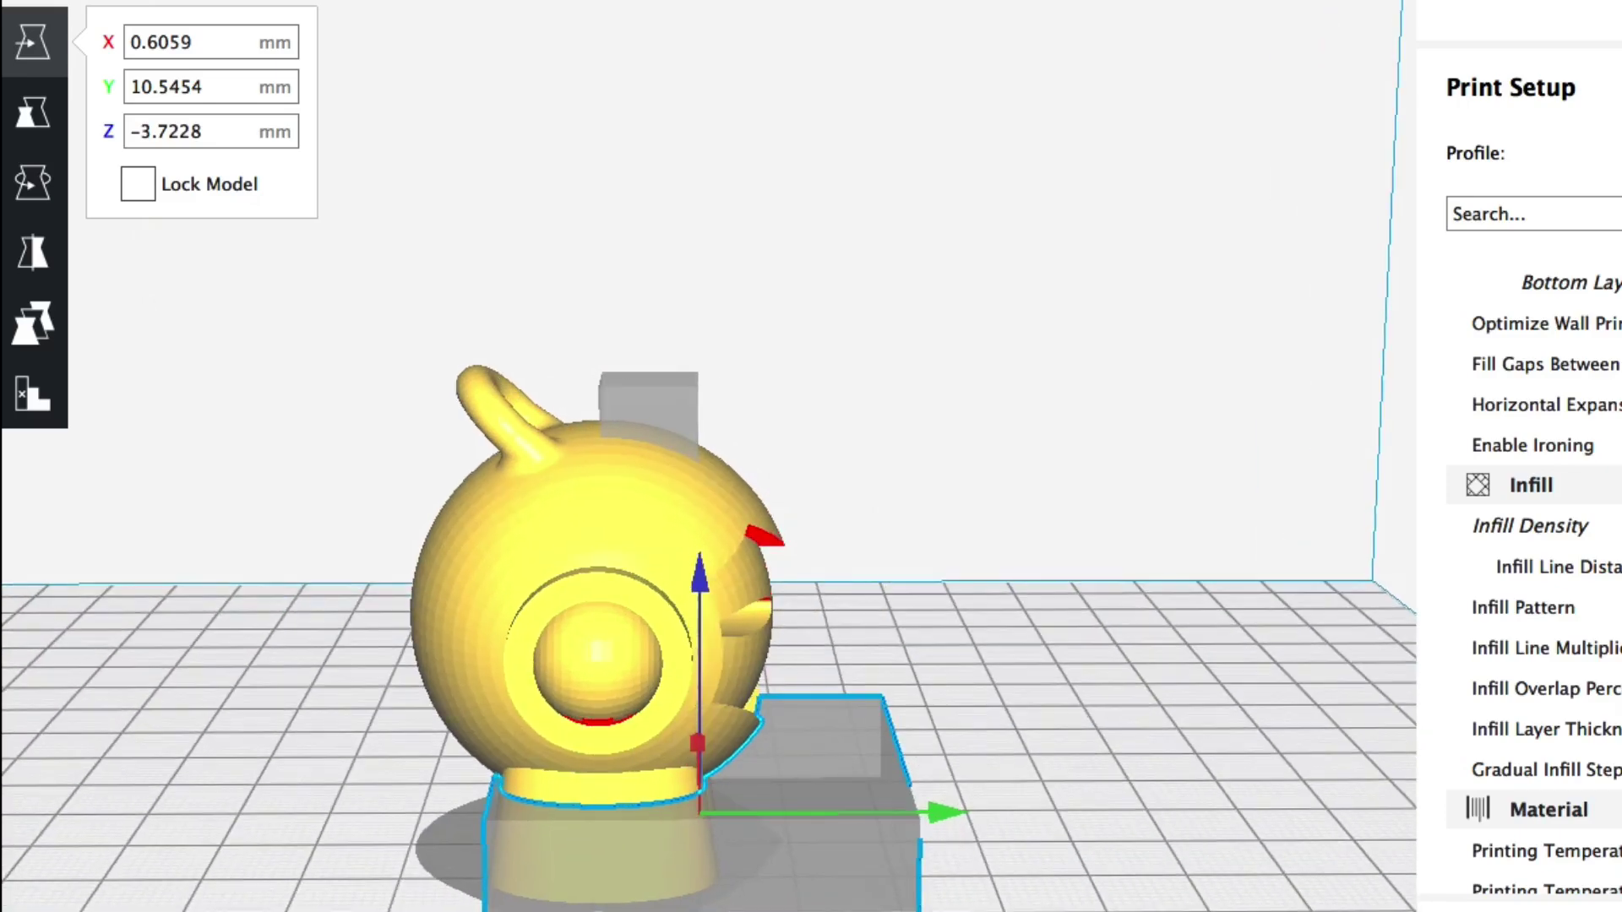
pyautogui.click(905, 813)
pyautogui.click(807, 836)
pyautogui.moveTo(943, 811); pyautogui.dragTo(840, 805)
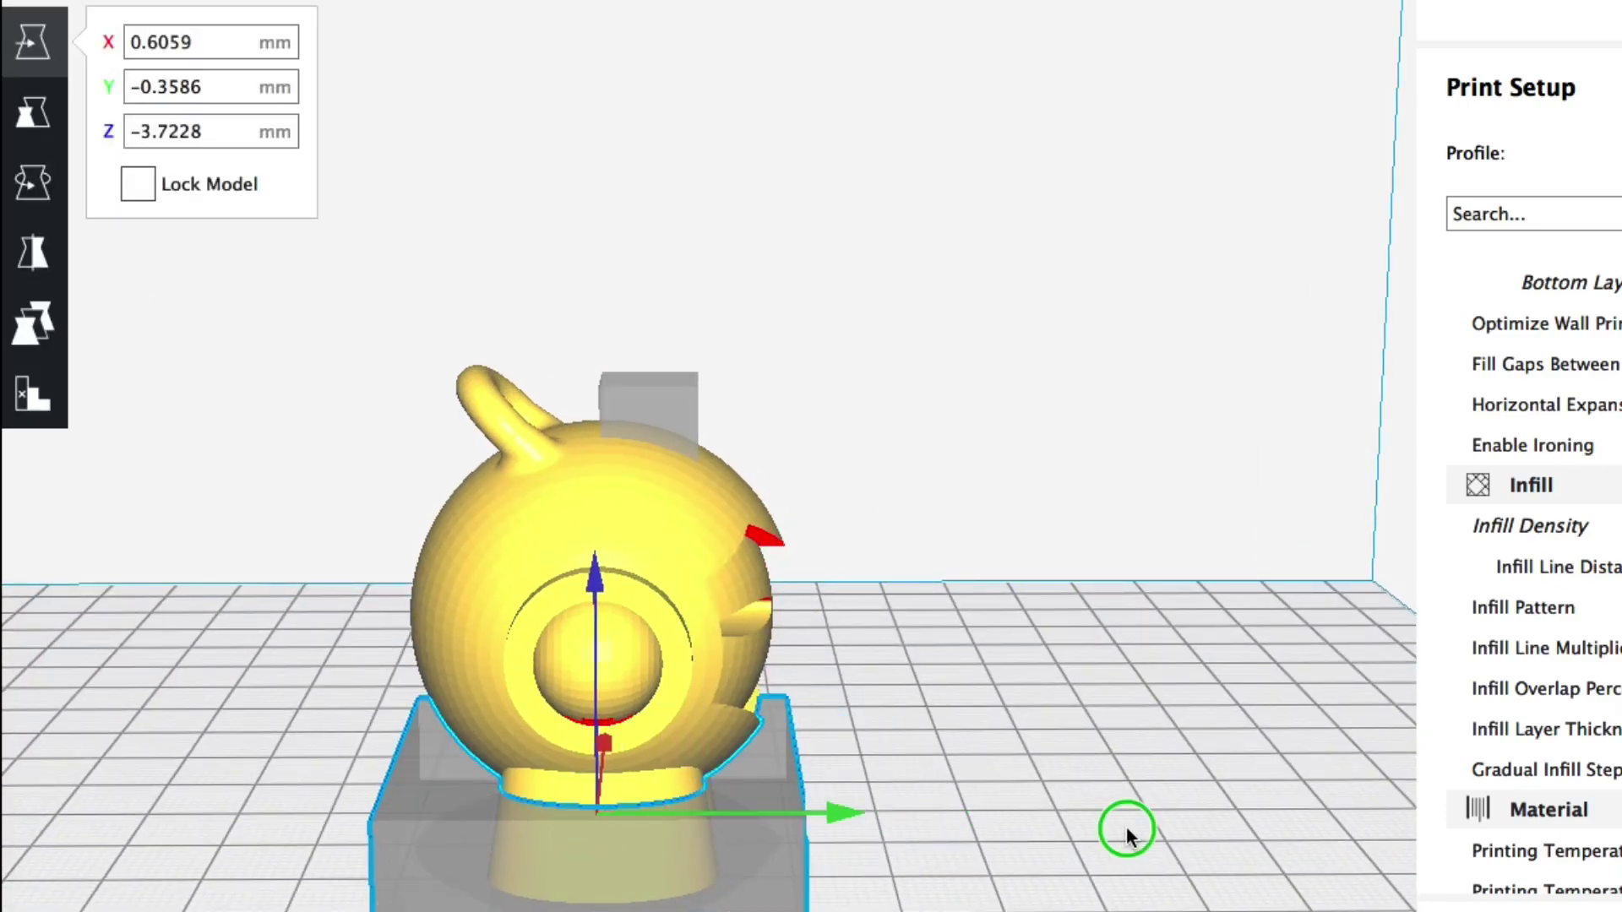
pyautogui.moveTo(1127, 826); pyautogui.dragTo(595, 773, button='right')
pyautogui.moveTo(714, 586); pyautogui.dragTo(710, 551)
pyautogui.moveTo(711, 863); pyautogui.dragTo(591, 908, button='right')
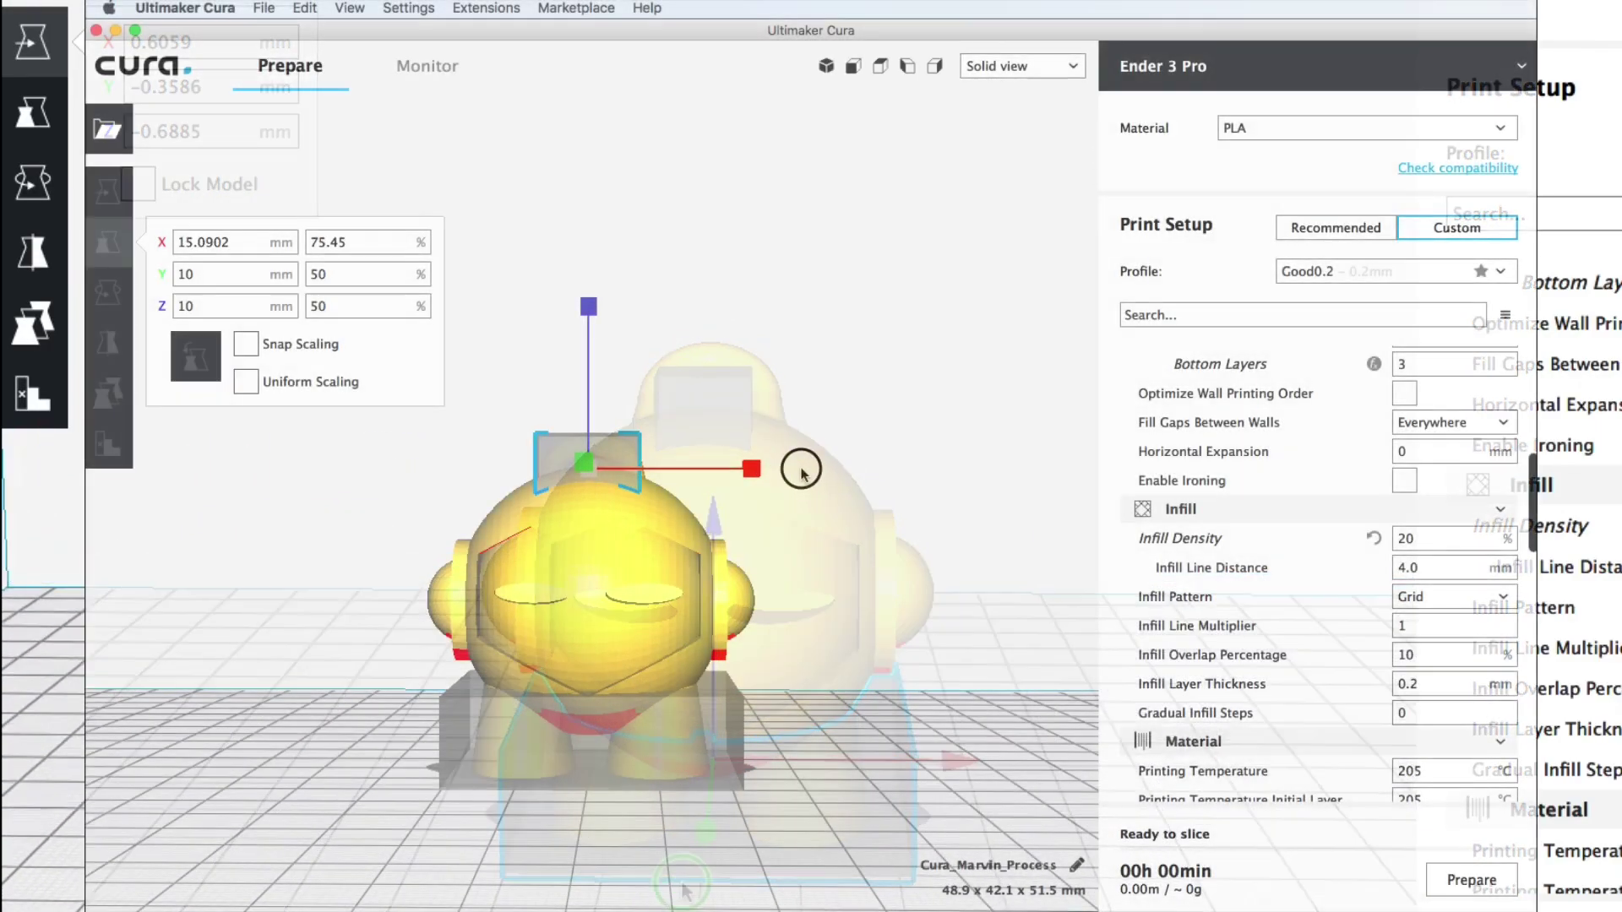
# Step: Stretch the head blocker to about 34.9 mm in X and 31.4 mm in Y, and make it slightly taller
pyautogui.moveTo(267, 507); pyautogui.dragTo(638, 503, button='right')
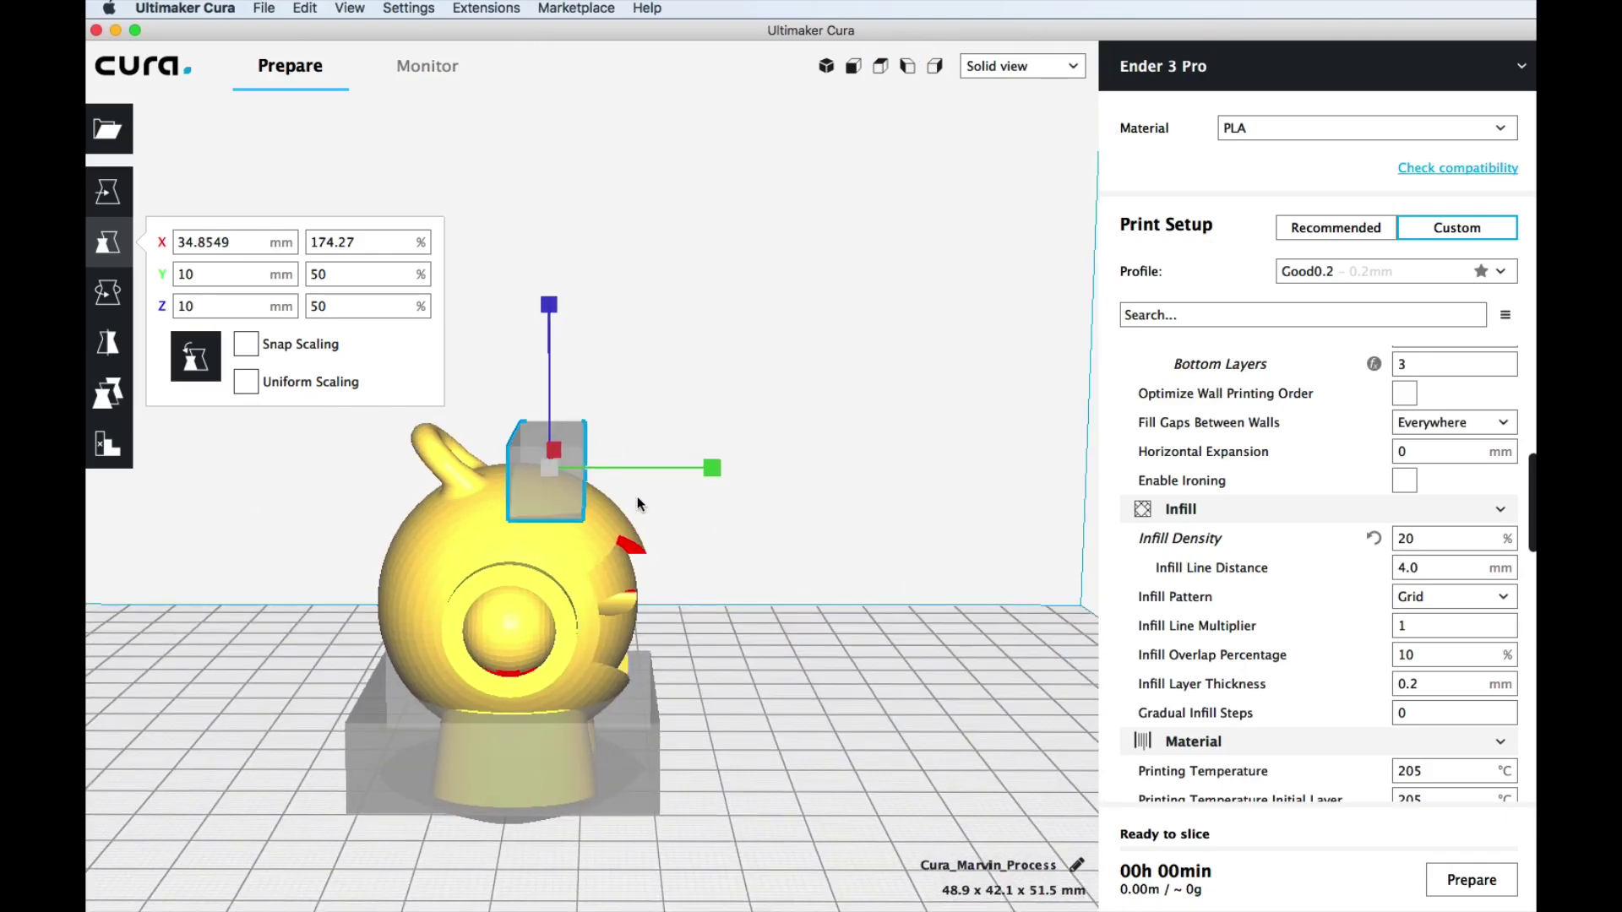
pyautogui.moveTo(716, 470)
pyautogui.mouseDown()
pyautogui.moveTo(792, 464)
pyautogui.moveTo(747, 471)
pyautogui.mouseUp()
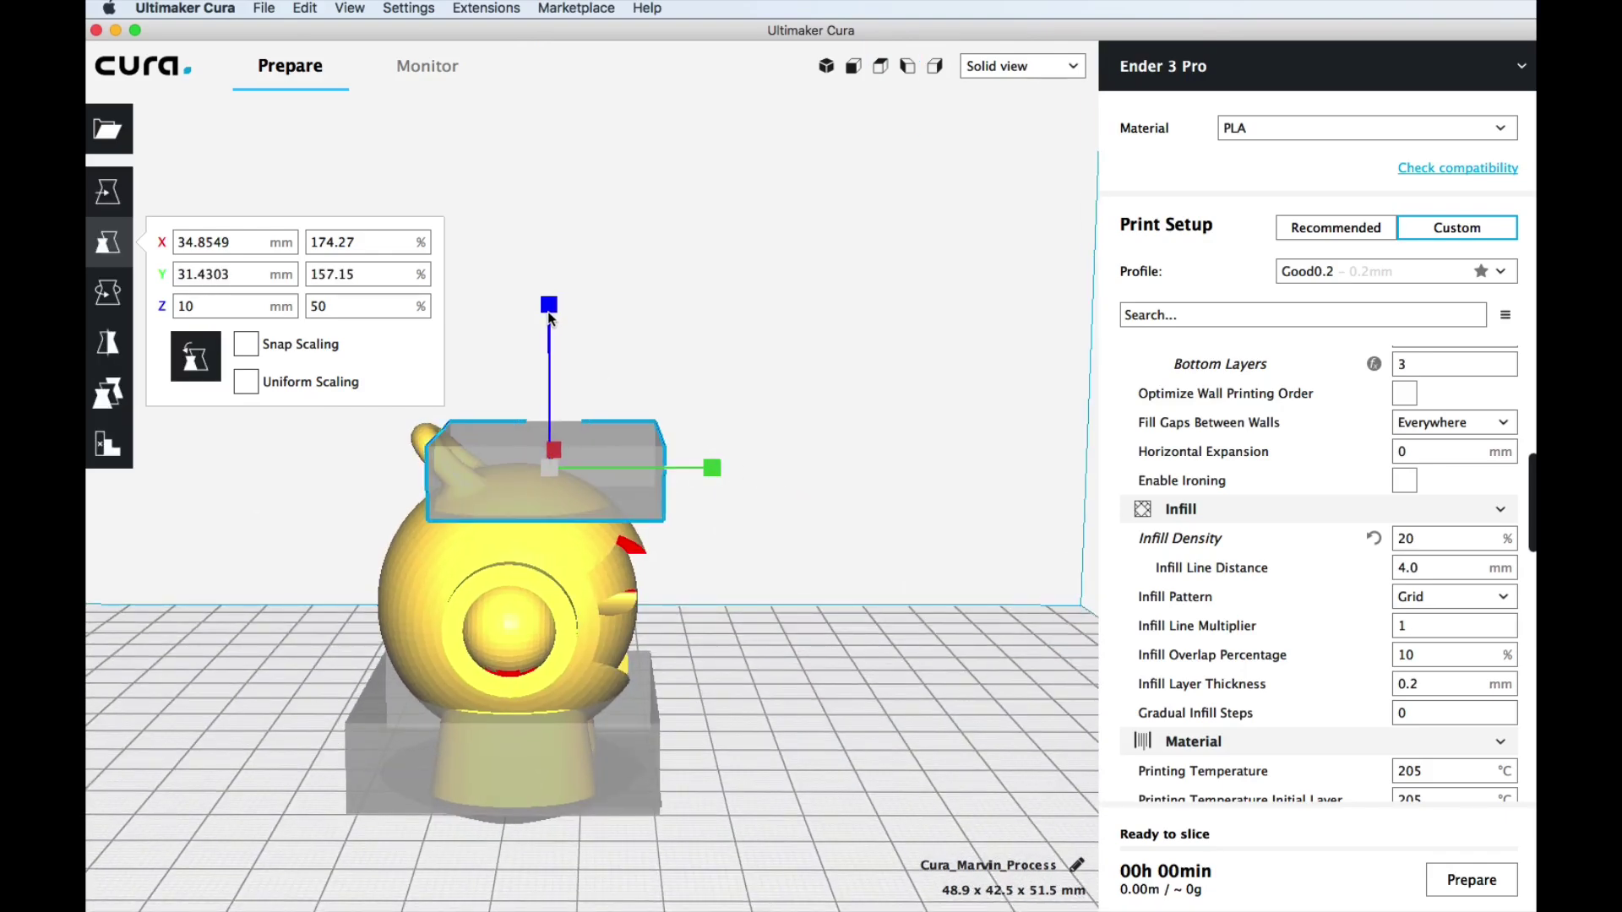
pyautogui.moveTo(549, 316); pyautogui.dragTo(547, 283)
# Step: Move the head blocker to about X -0.17, Y -0.28, Z 40.68 mm so it encloses the top loop, and deselect it
pyautogui.click(108, 192)
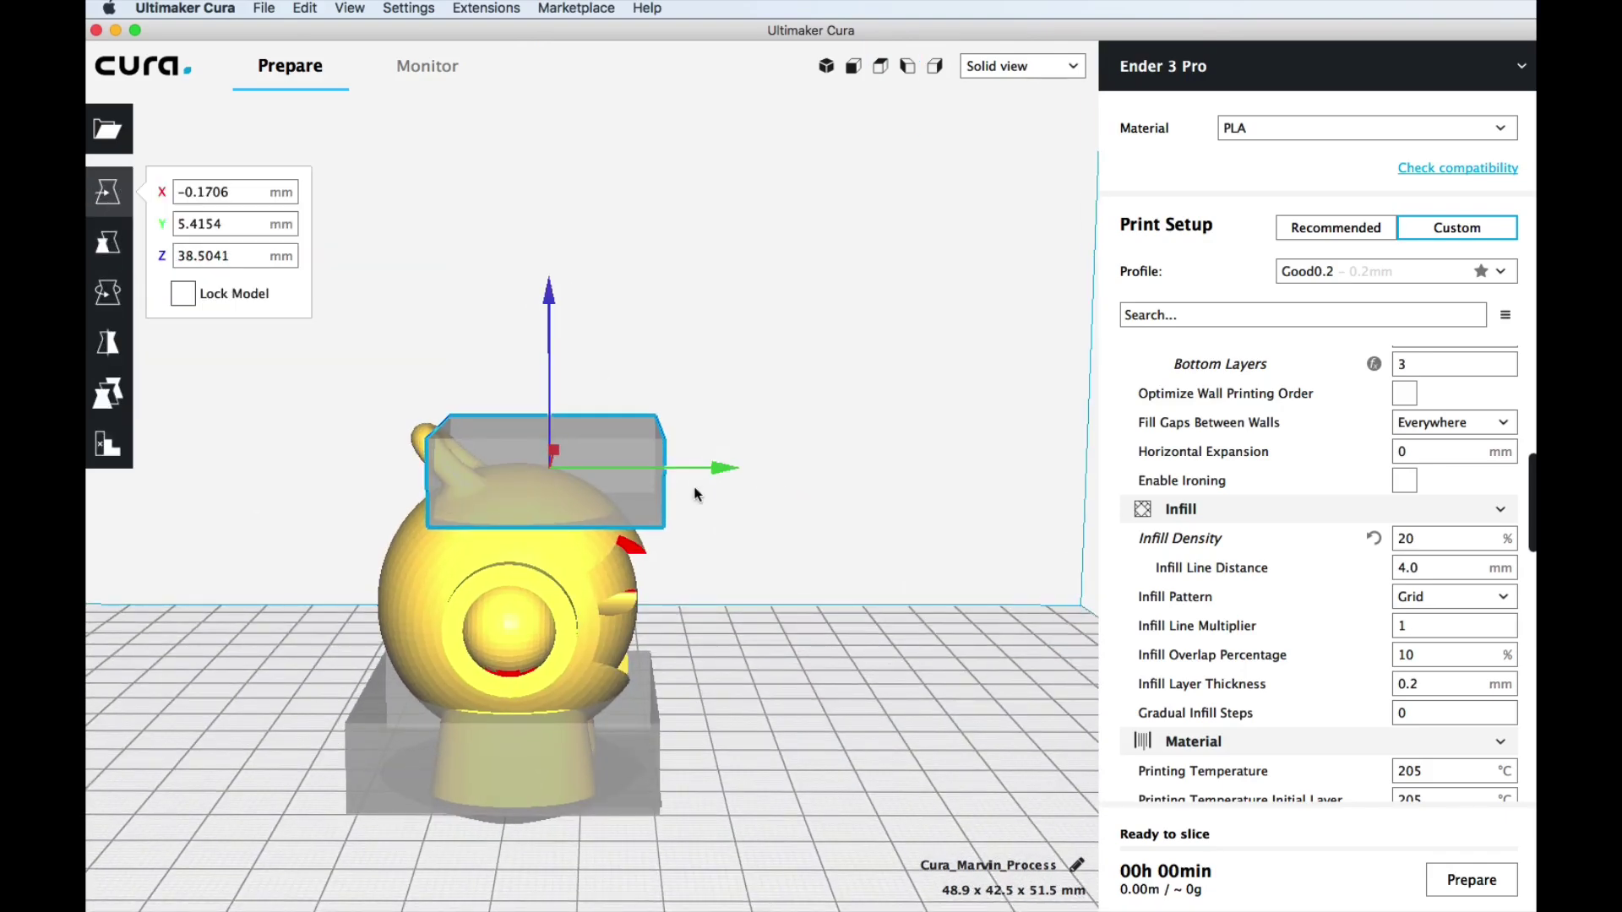
pyautogui.moveTo(720, 470); pyautogui.dragTo(771, 461)
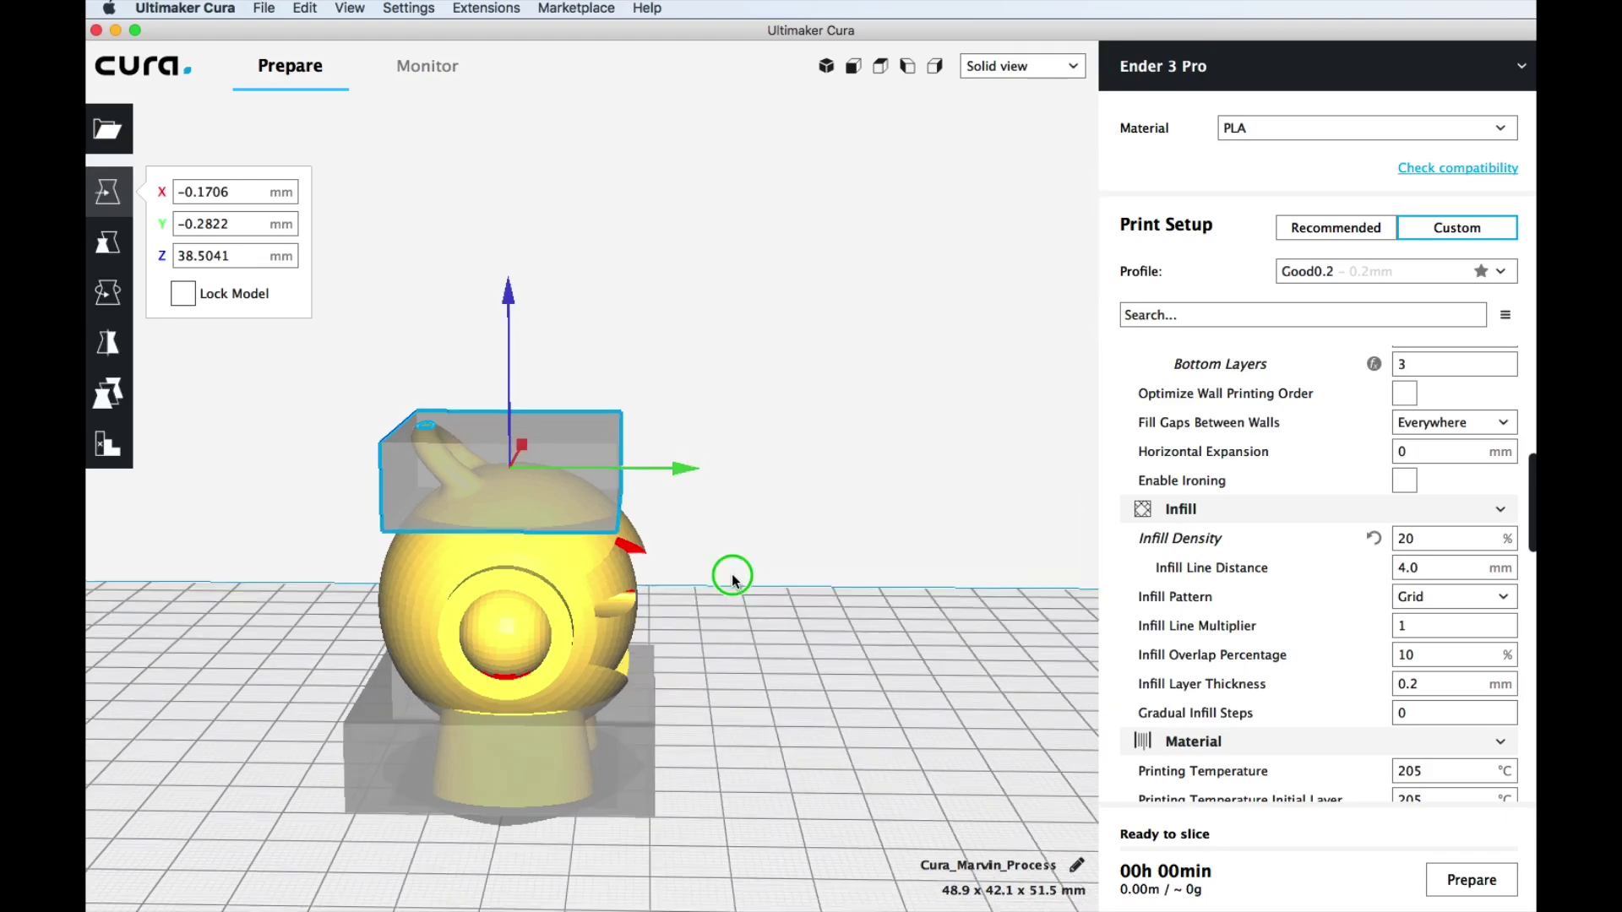
pyautogui.moveTo(728, 572); pyautogui.dragTo(636, 335, button='right')
pyautogui.moveTo(585, 296); pyautogui.dragTo(580, 279)
pyautogui.moveTo(802, 474)
pyautogui.mouseDown(button='right')
pyautogui.moveTo(804, 493)
pyautogui.moveTo(828, 480)
pyautogui.mouseUp(button='right')
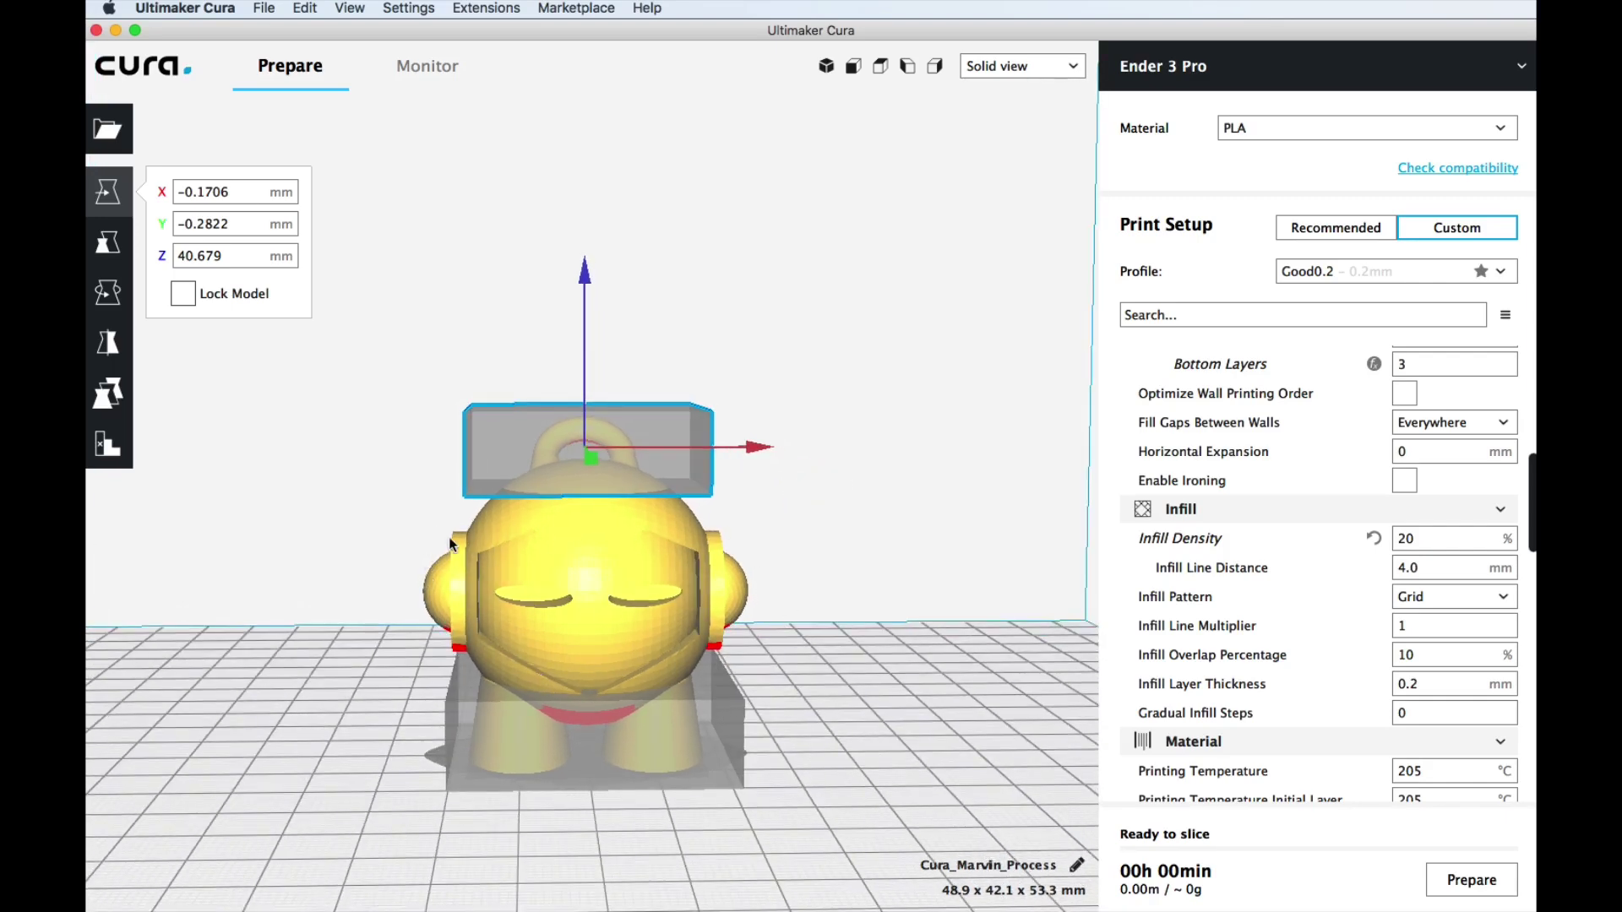
pyautogui.moveTo(844, 588); pyautogui.dragTo(869, 612, button='right')
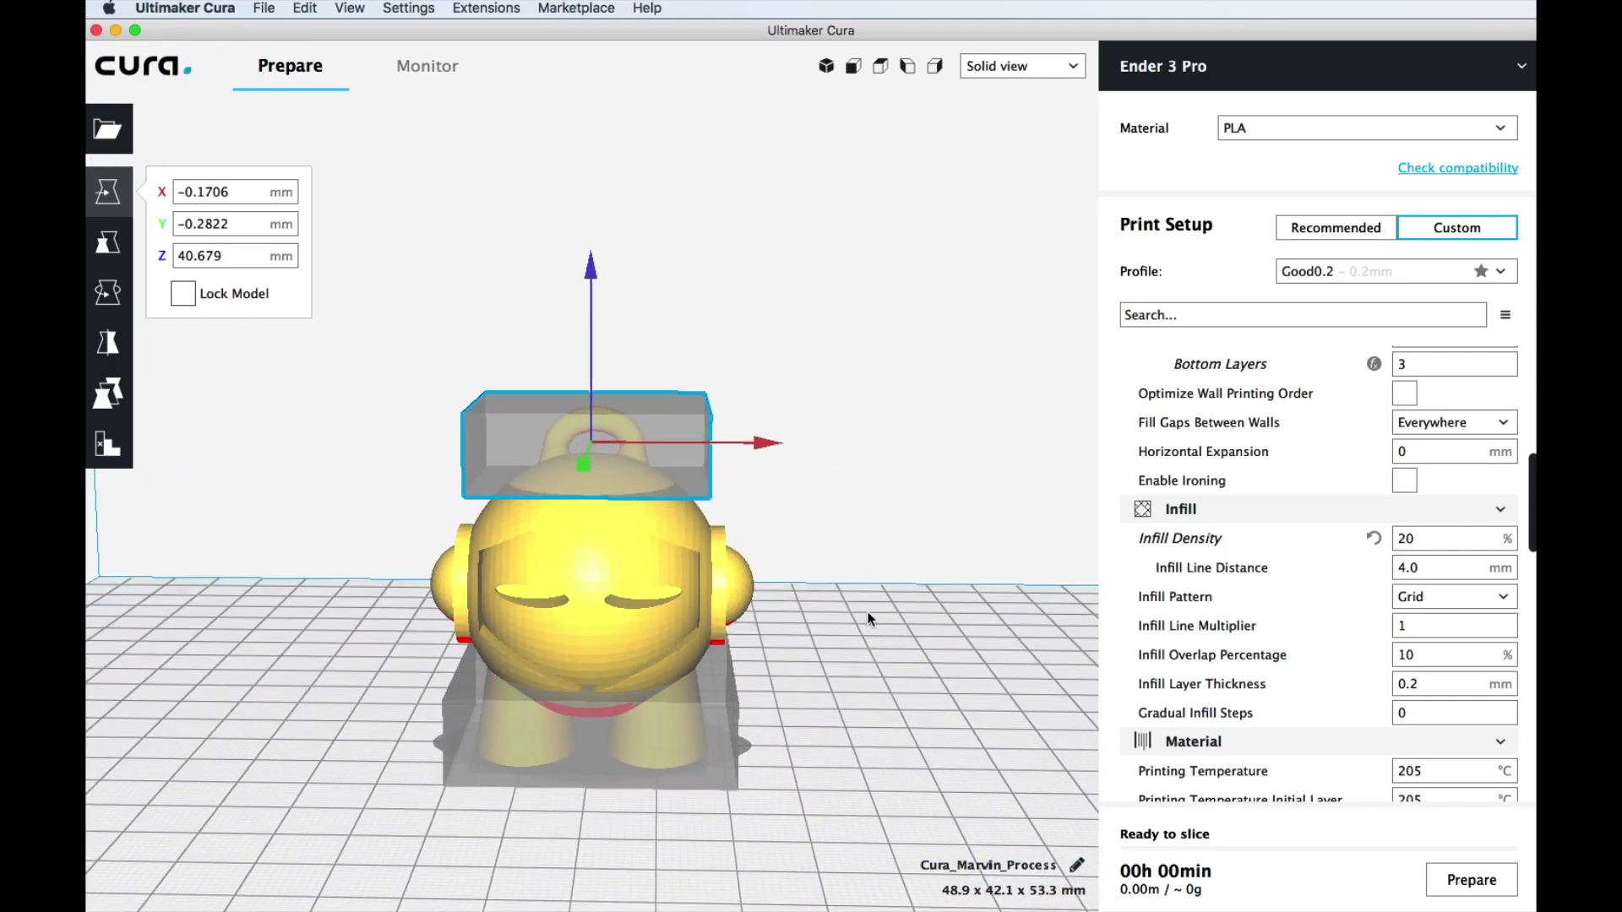
pyautogui.click(869, 612)
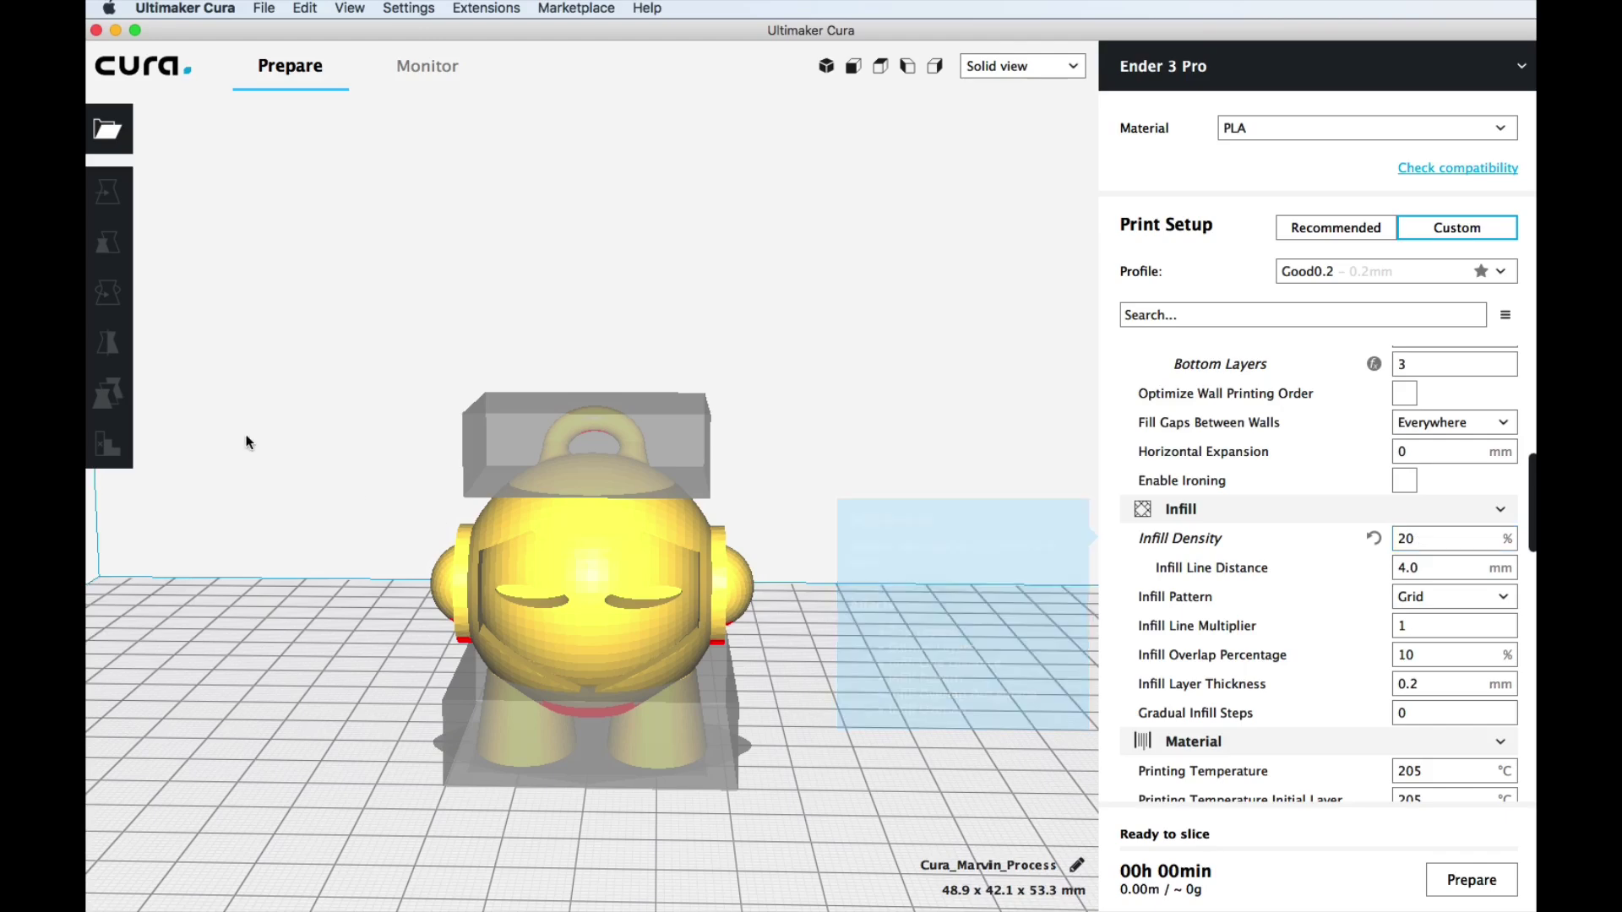
# Step: Change the foot blocker's mesh type to "Modify settings for overlap with other models"
pyautogui.click(488, 729)
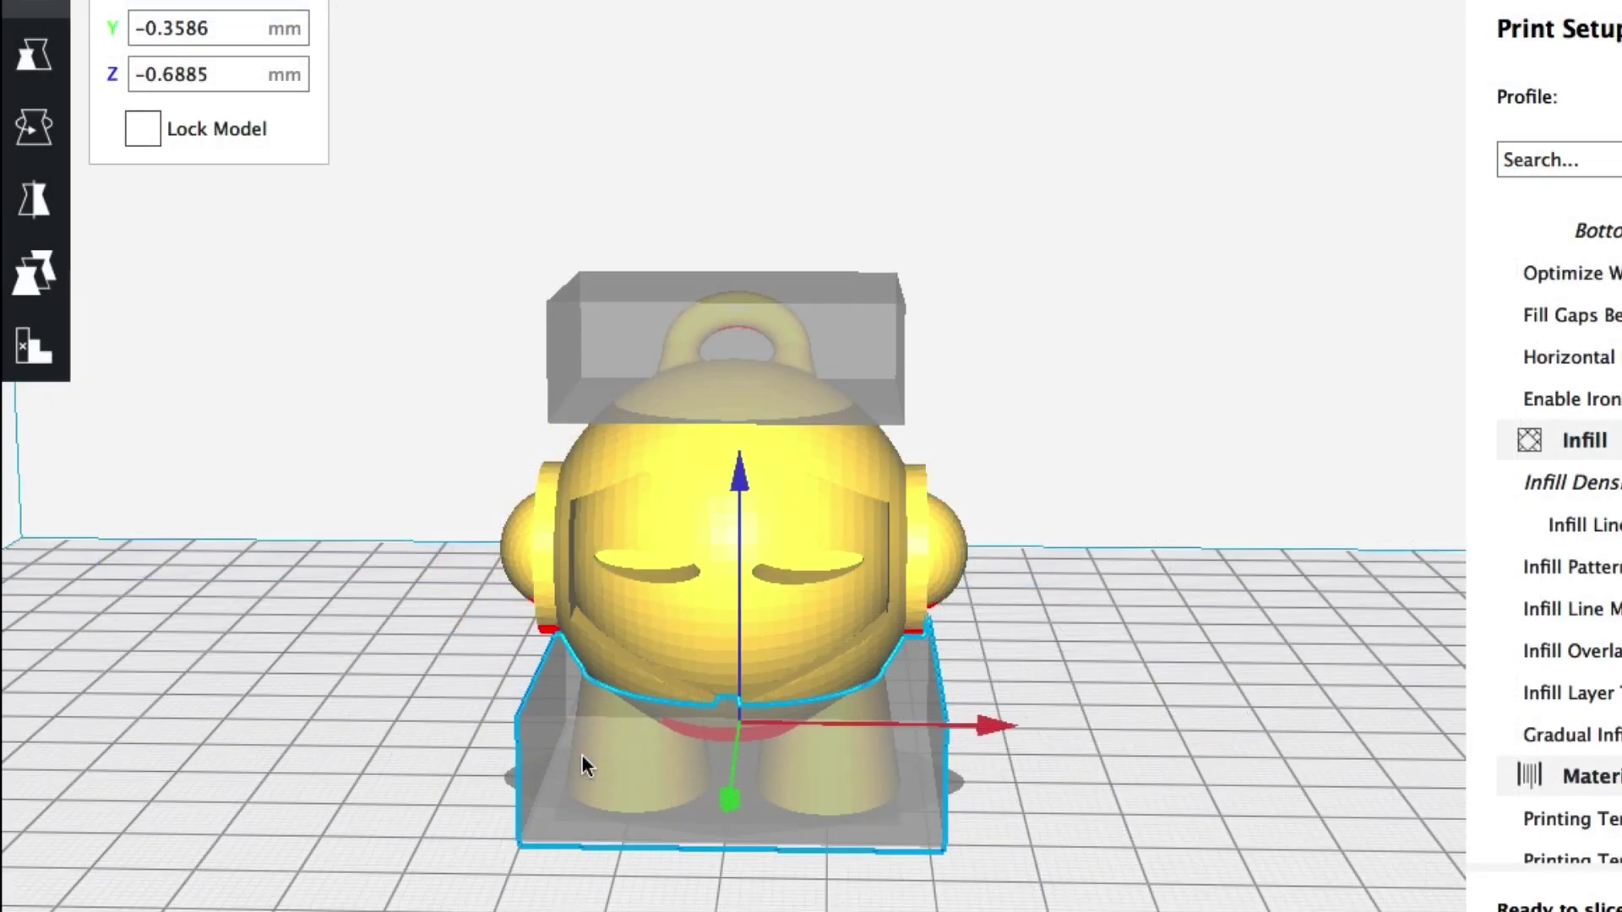
pyautogui.click(44, 273)
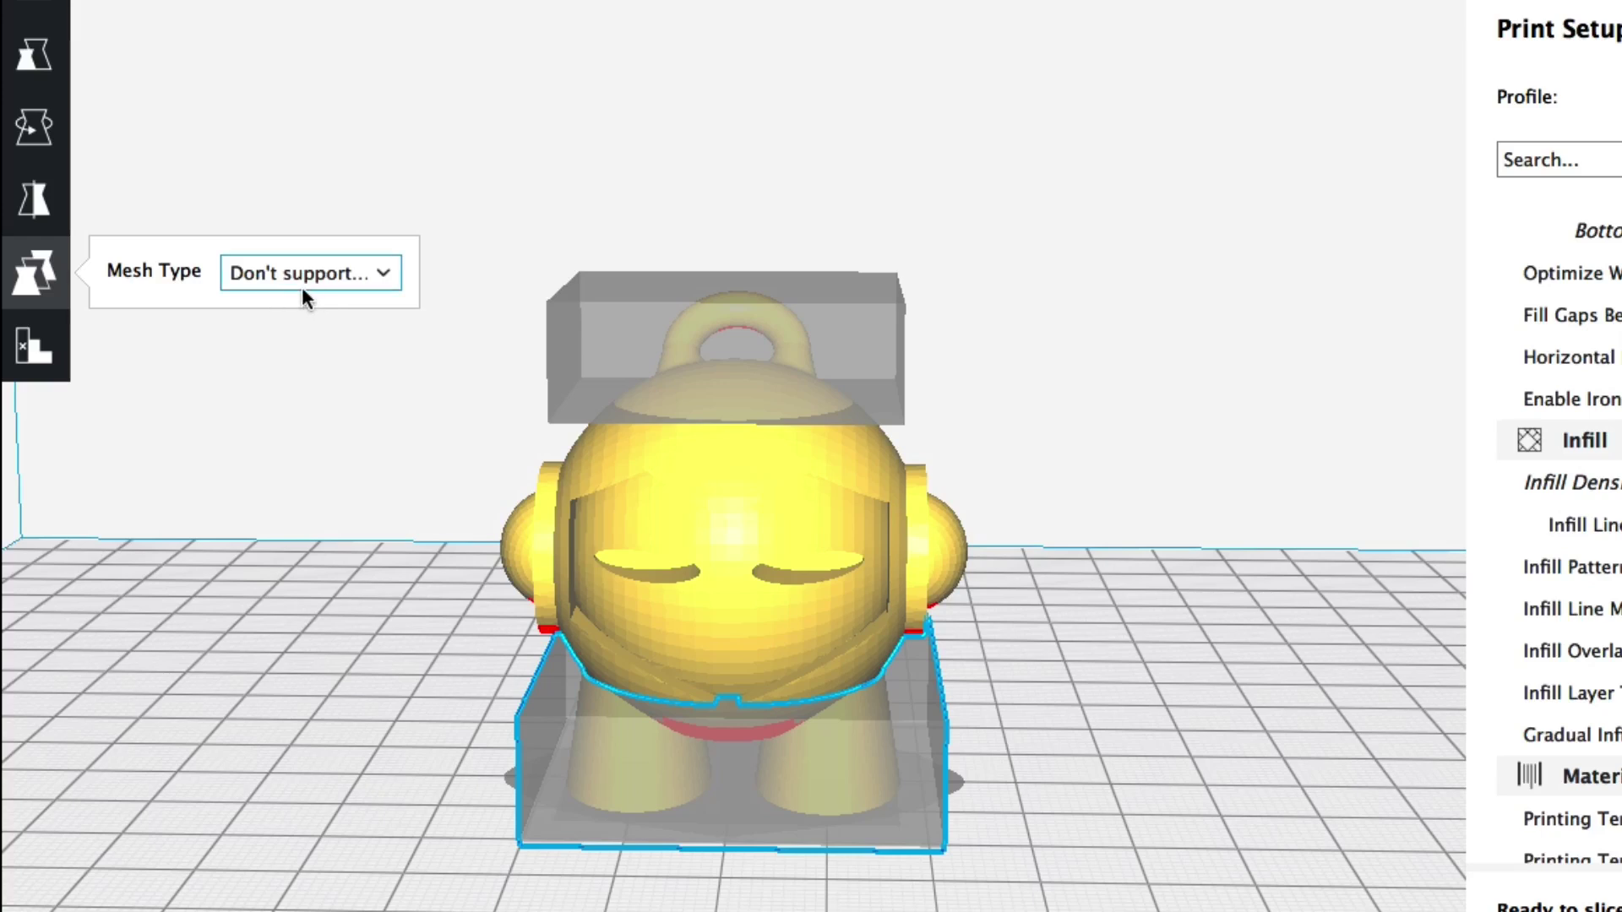
pyautogui.click(385, 279)
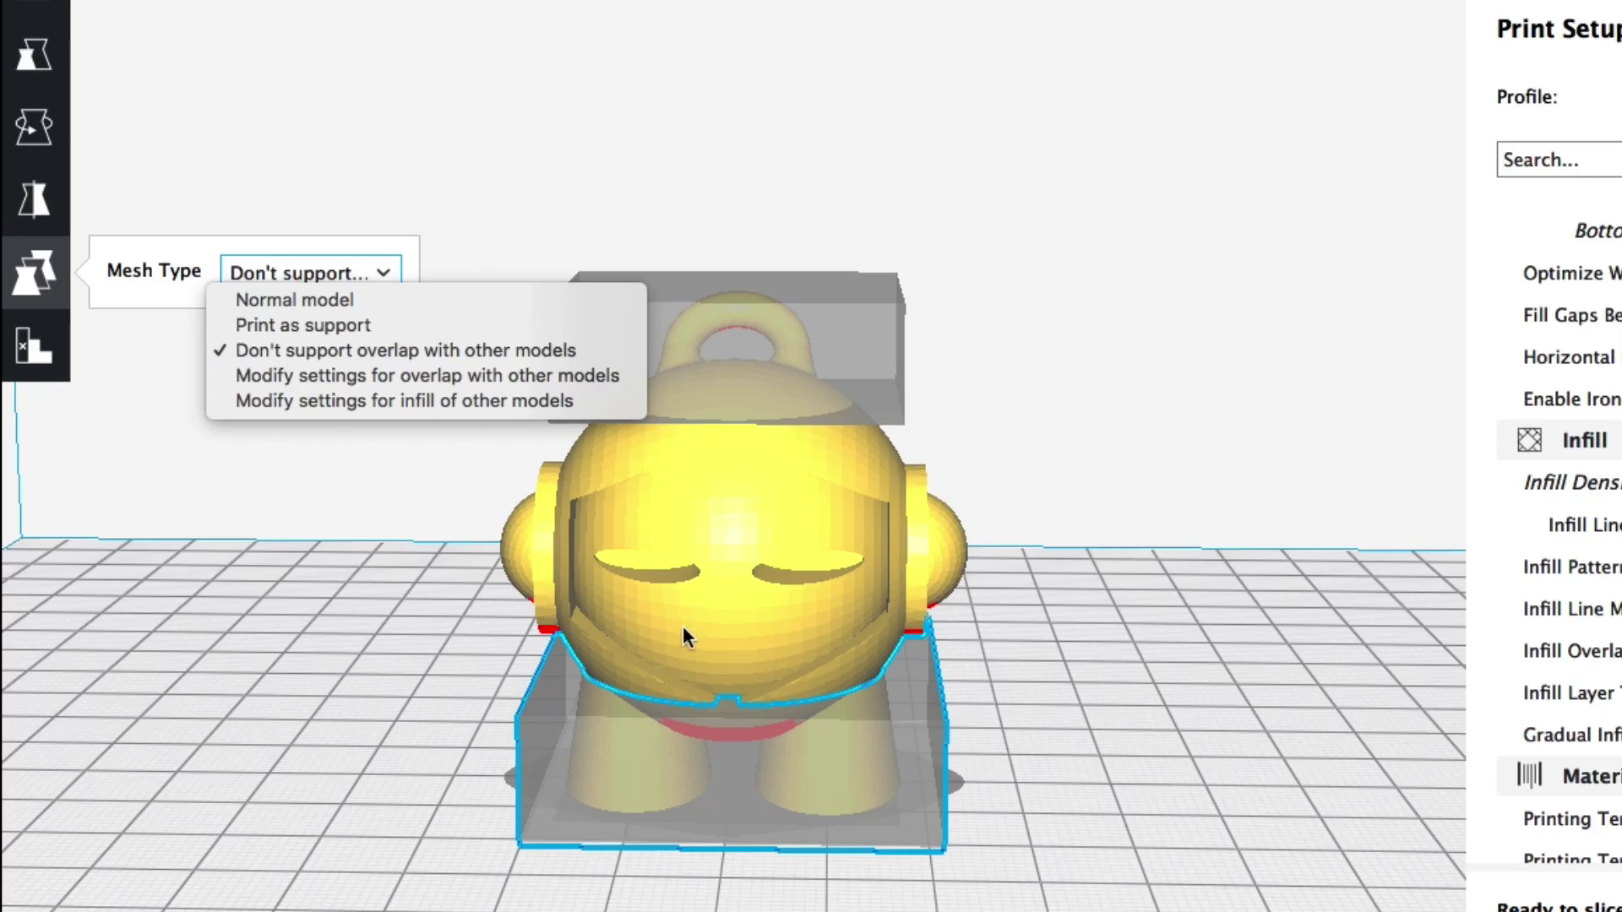
pyautogui.click(282, 374)
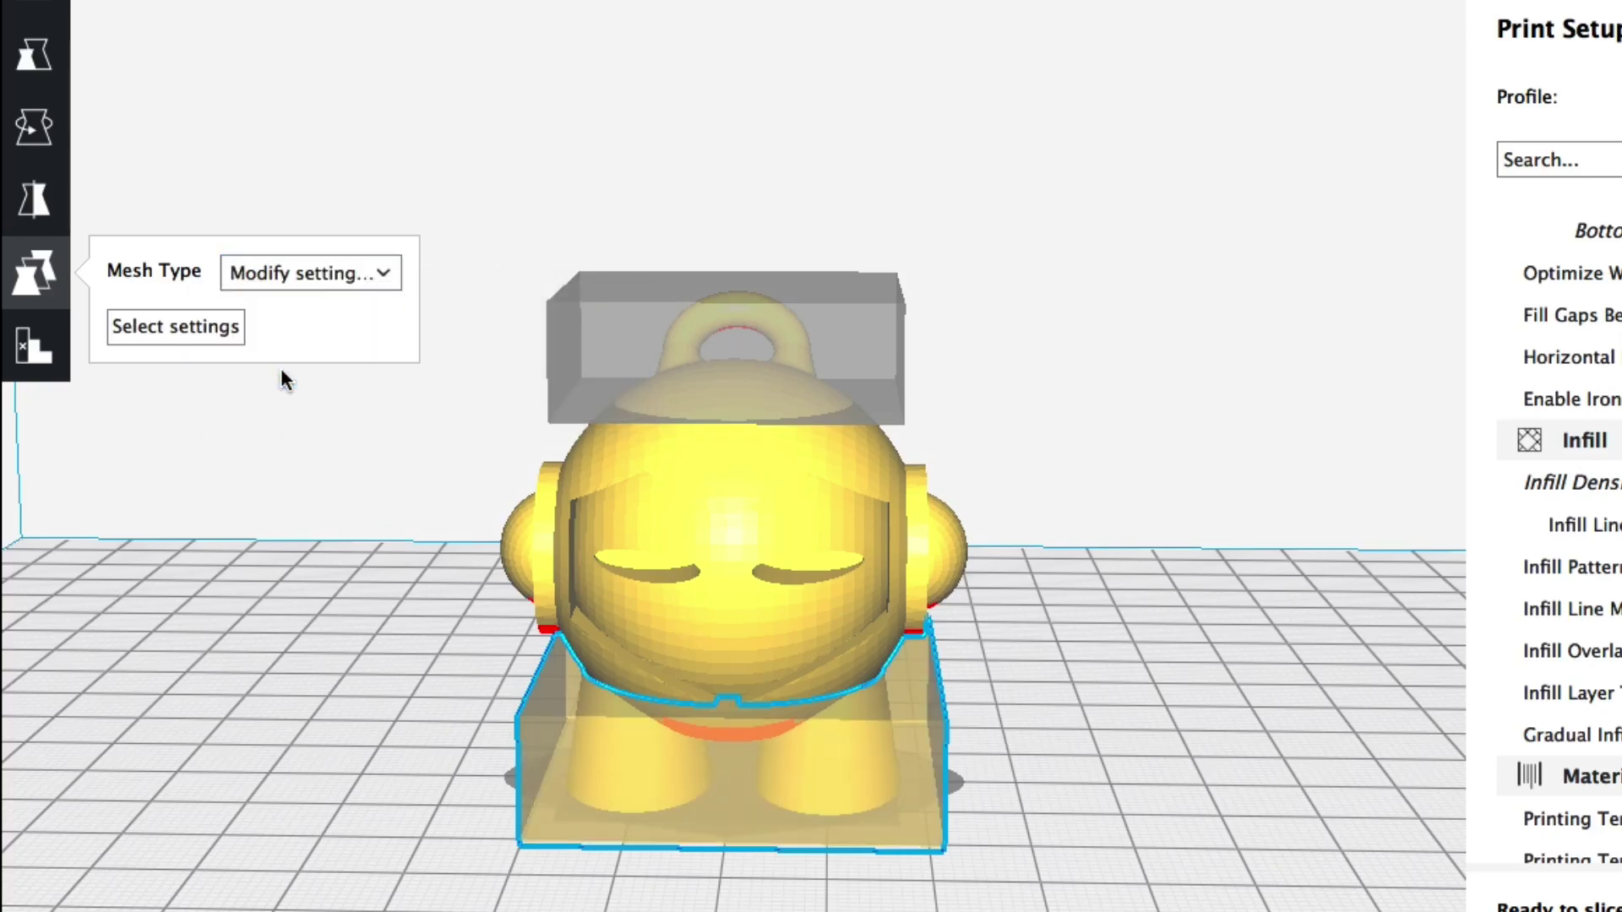
# Step: Add Infill Density as a custom setting for the foot volume and set it to 100%
pyautogui.click(180, 328)
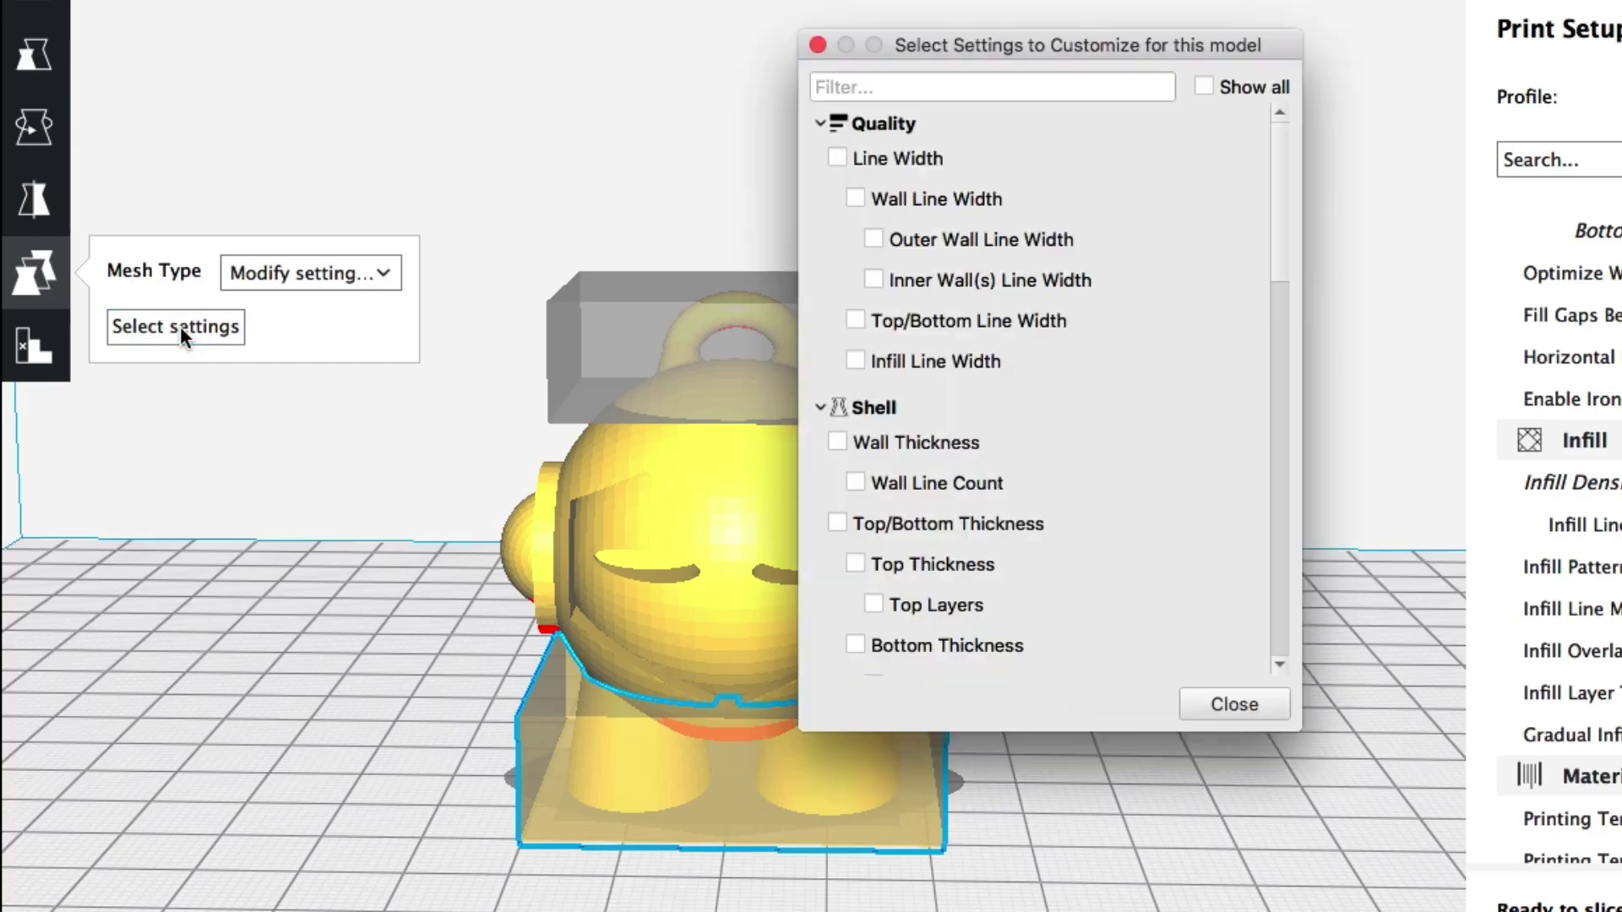
pyautogui.click(864, 86)
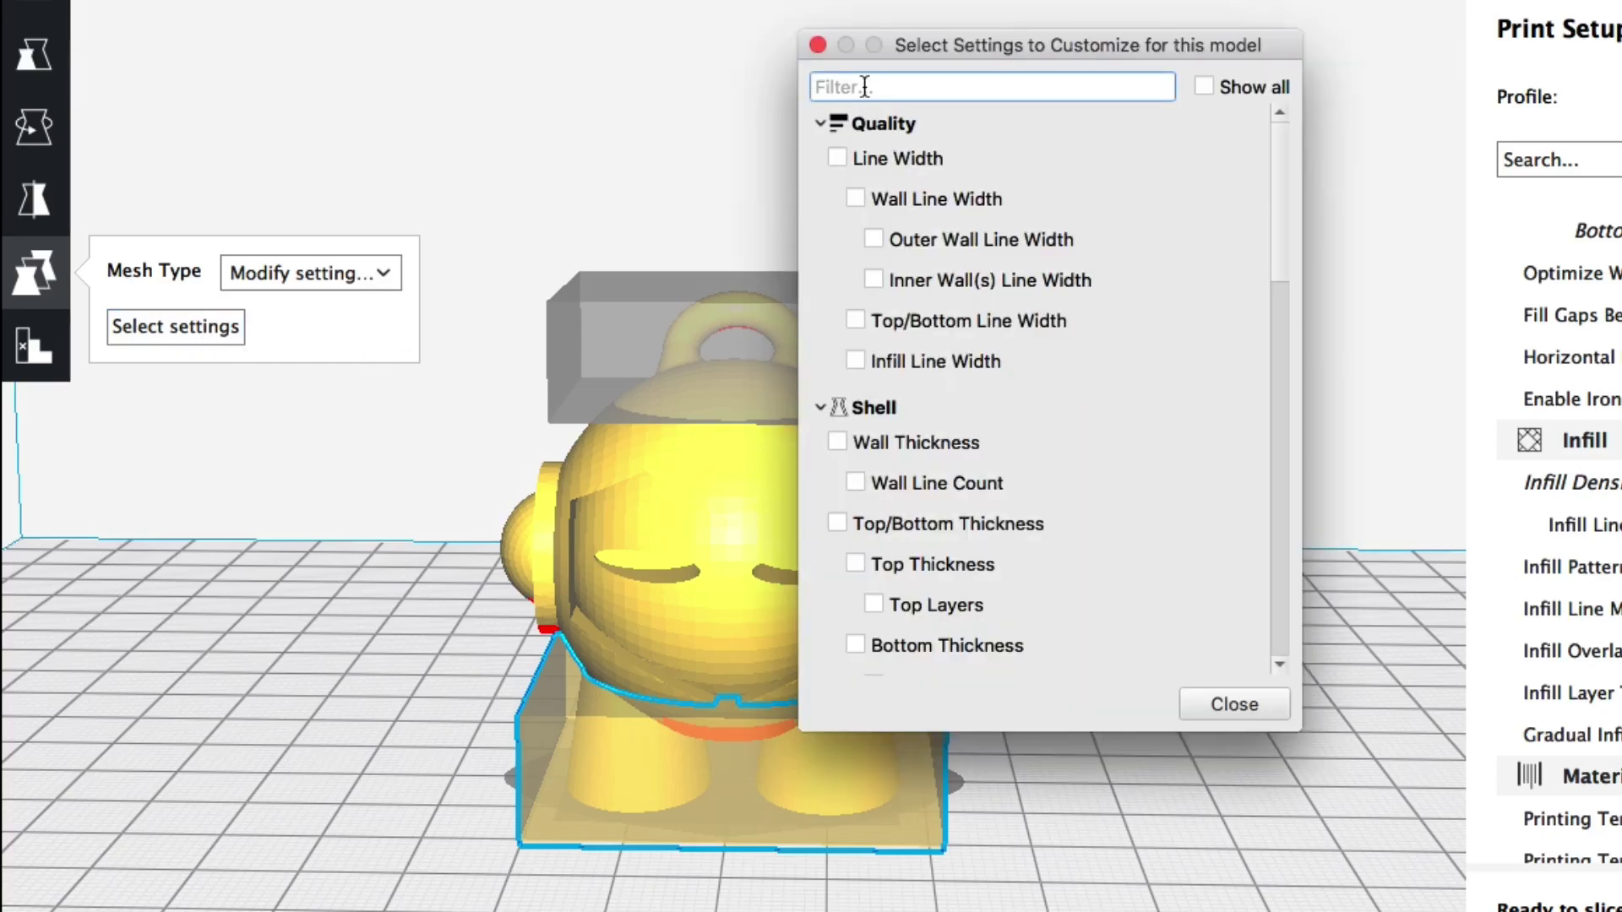
pyautogui.write('infill')
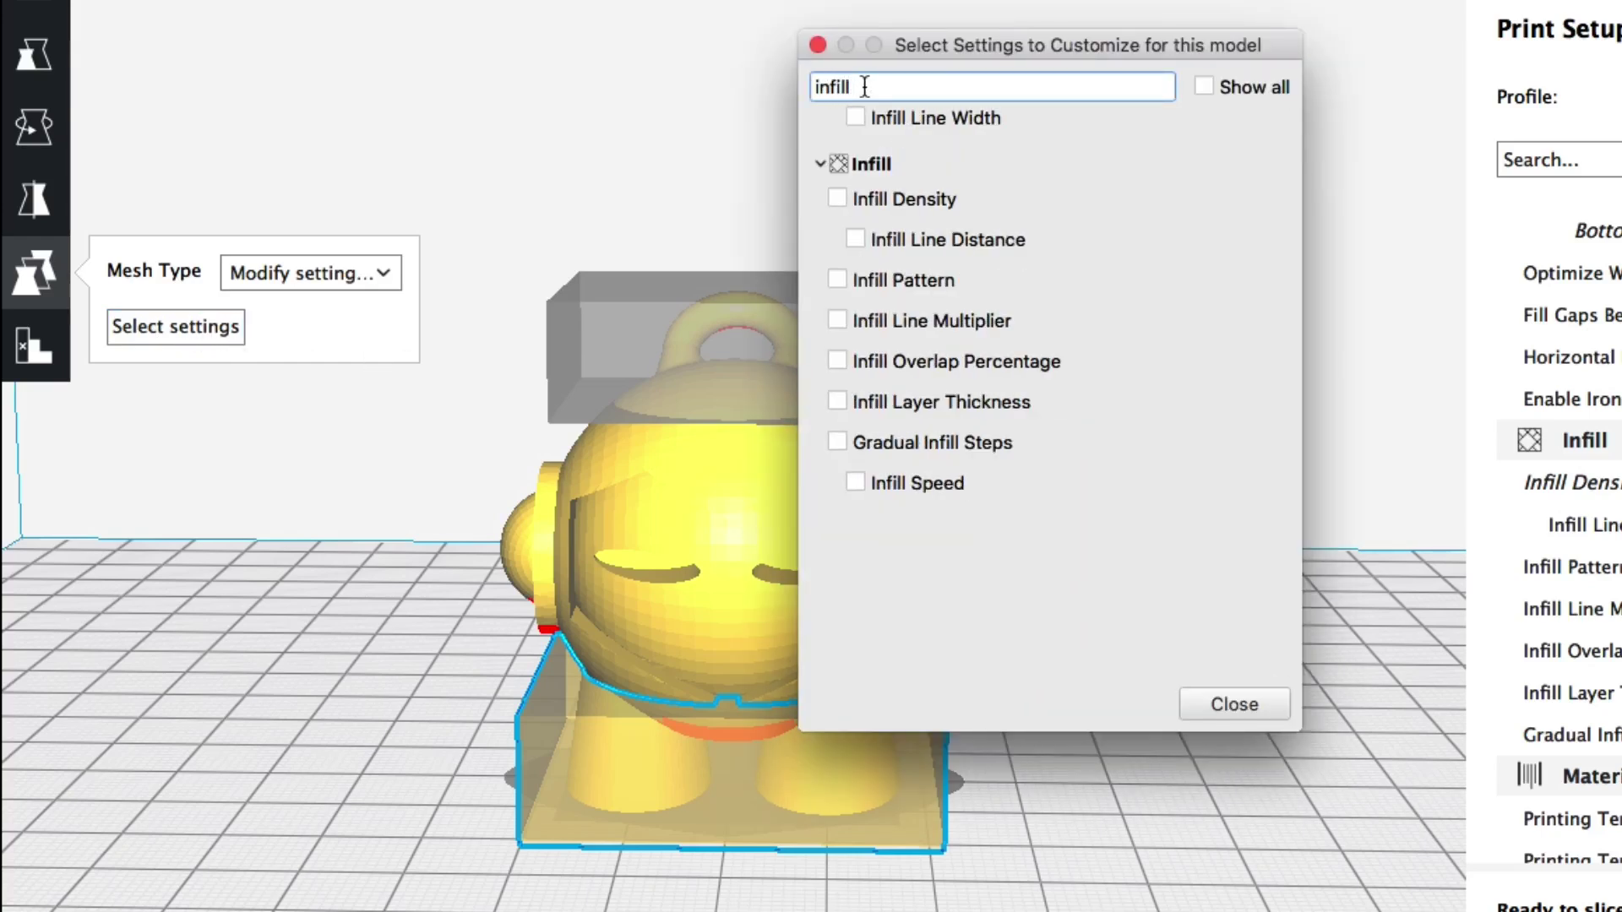
pyautogui.click(839, 199)
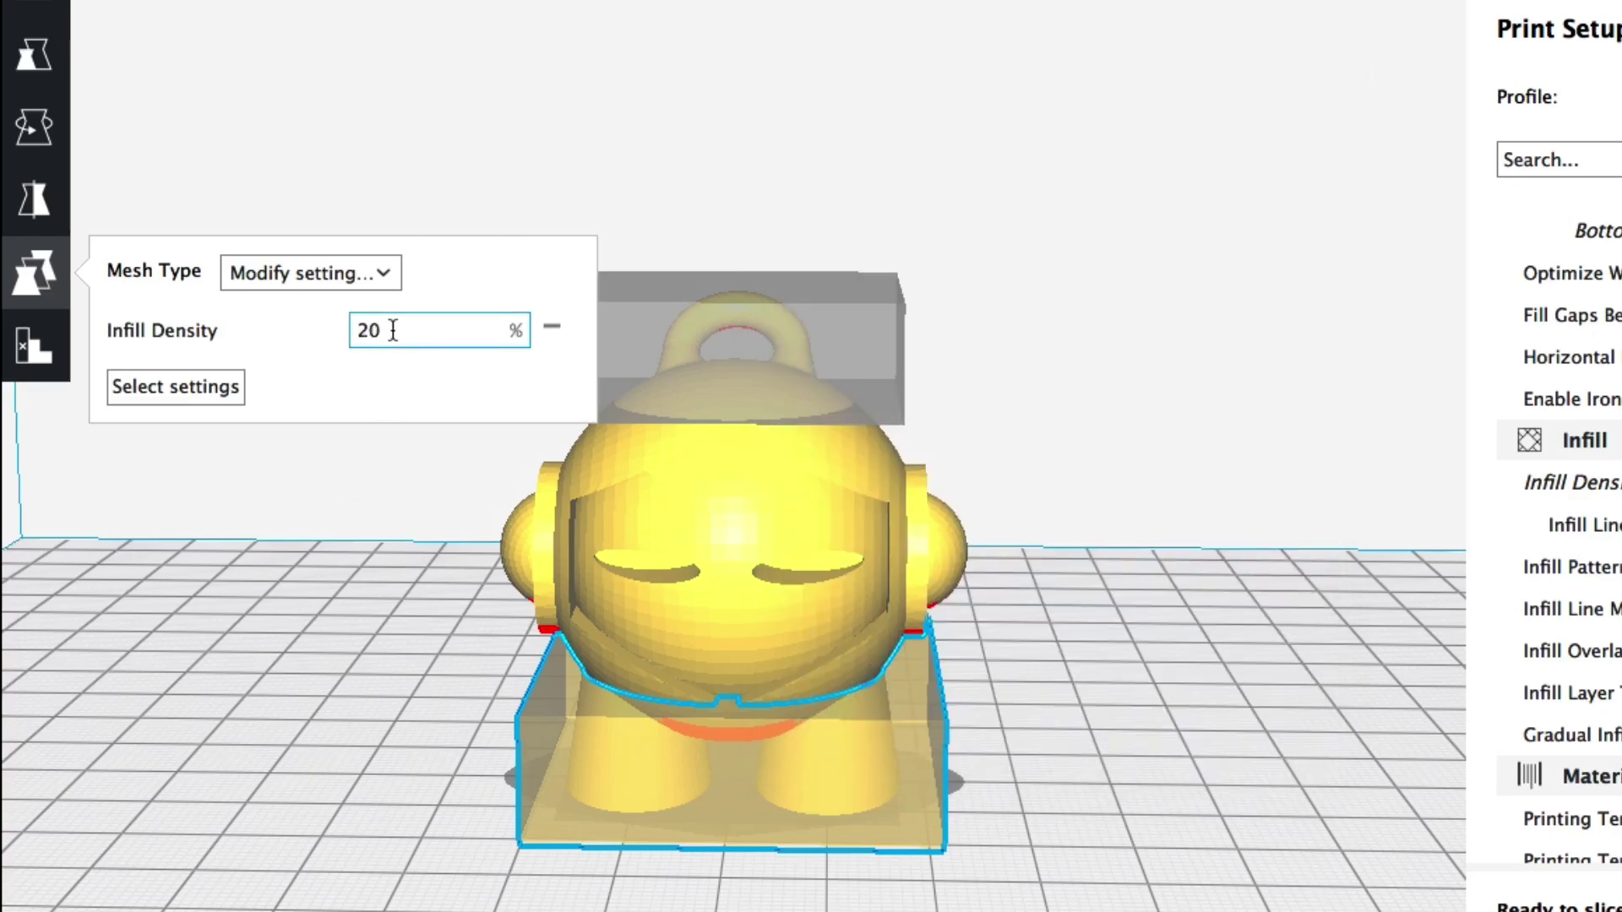
pyautogui.moveTo(392, 330); pyautogui.dragTo(338, 330)
pyautogui.write('100')
pyautogui.click(370, 386)
# Step: Select the head blocker and set its mesh type to "Modify settings for overlap with other models"
pyautogui.click(847, 349)
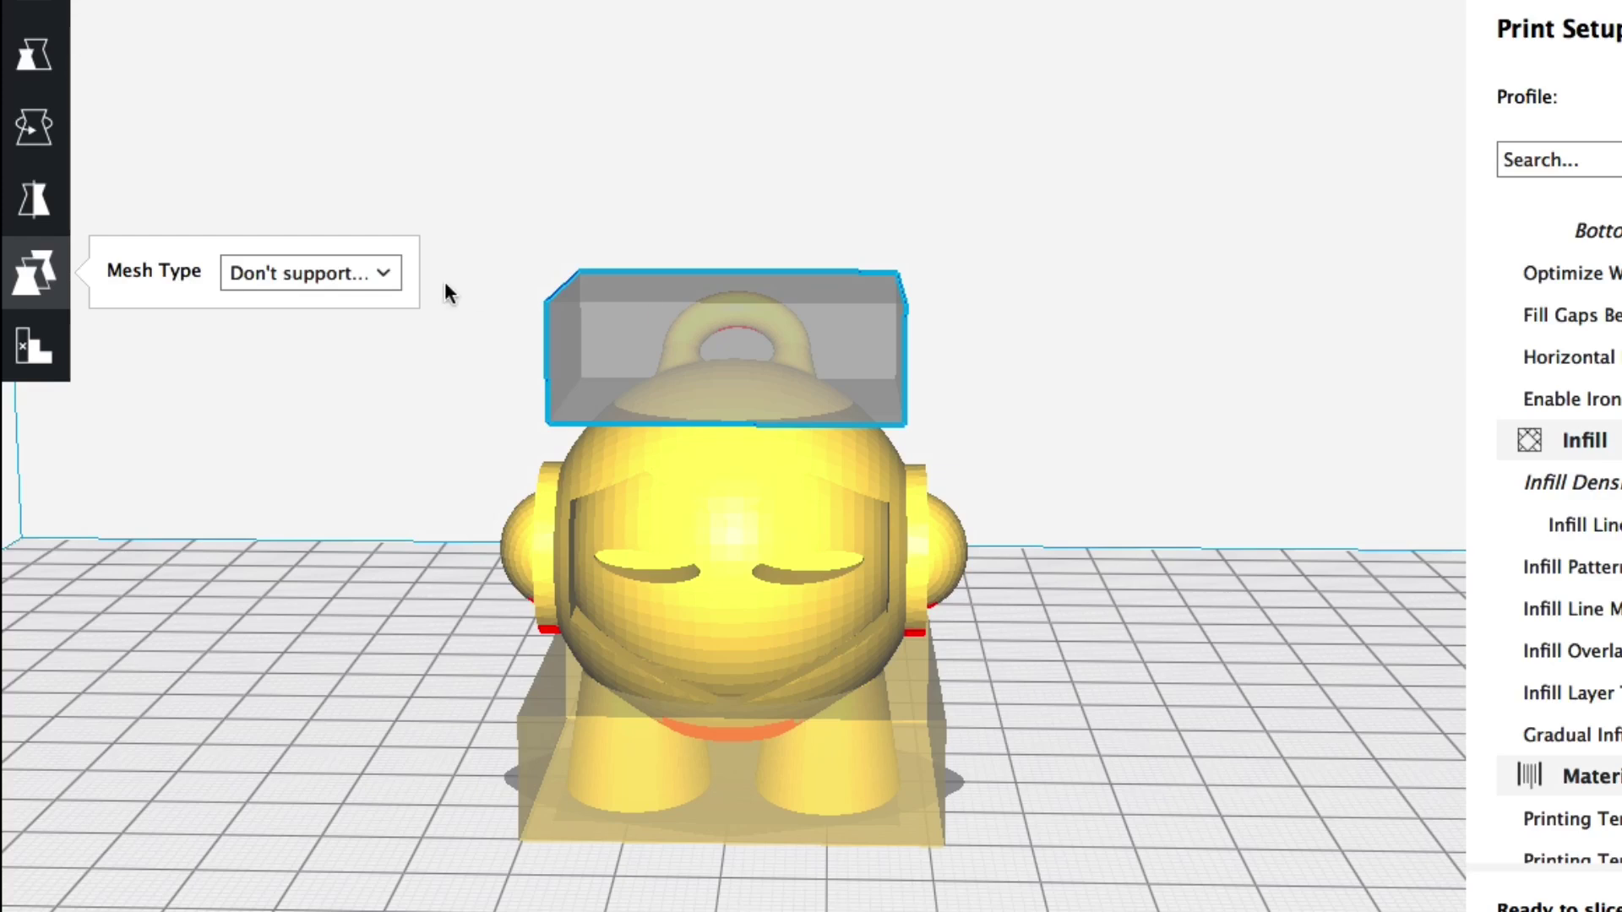
pyautogui.click(386, 272)
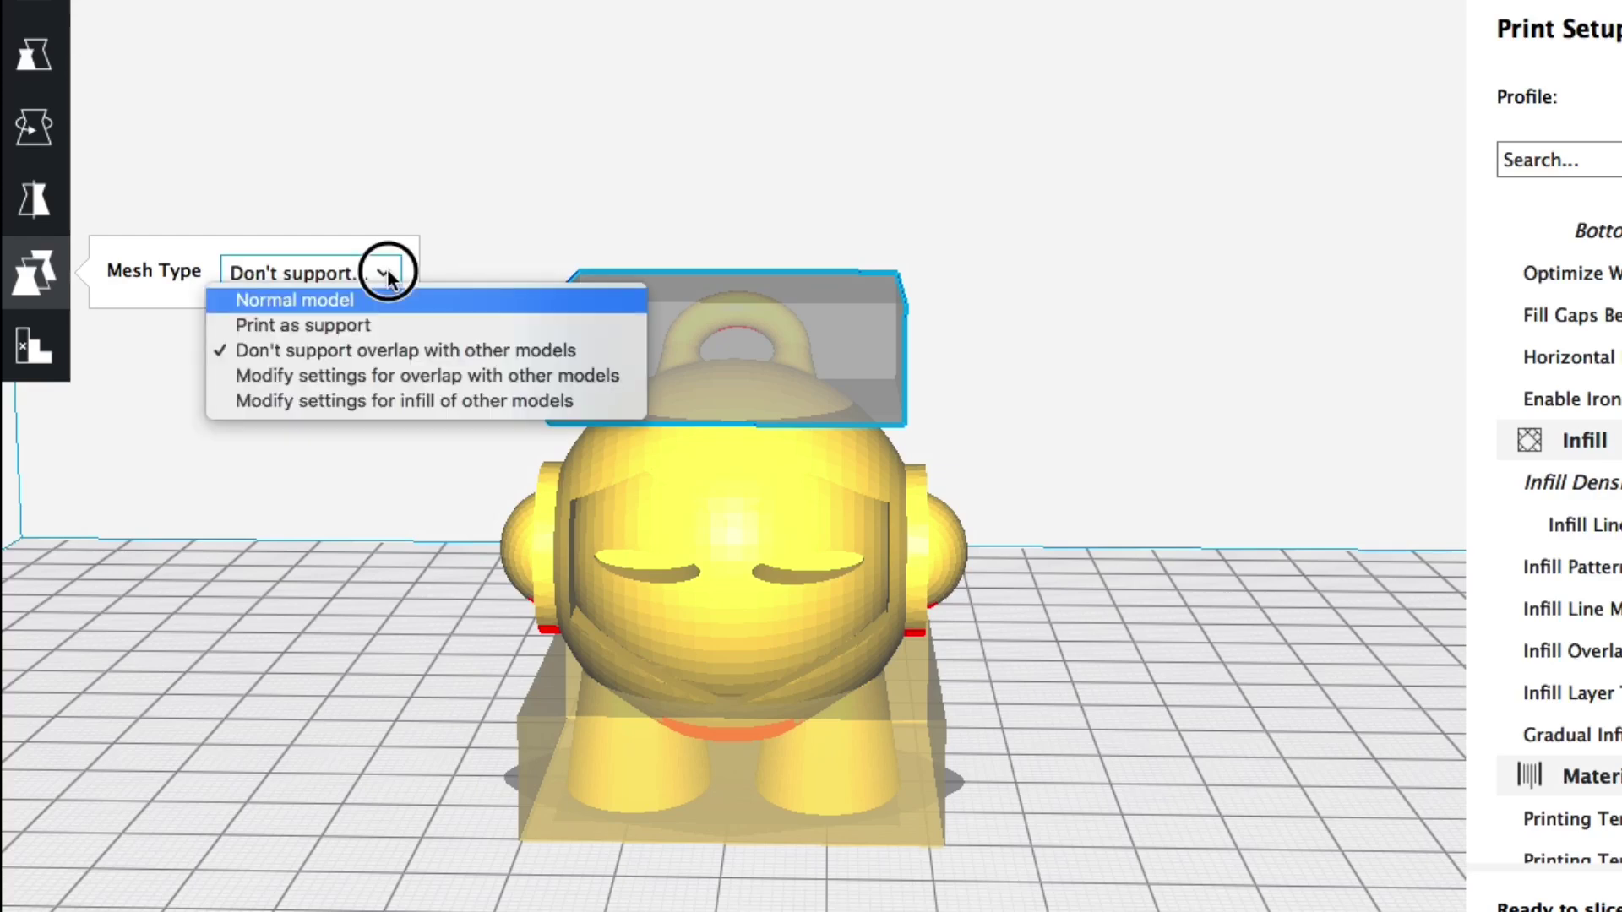
pyautogui.click(307, 368)
# Step: Add Infill Density as a custom setting for the head volume, set it to 100%, and deselect the volume
pyautogui.click(213, 332)
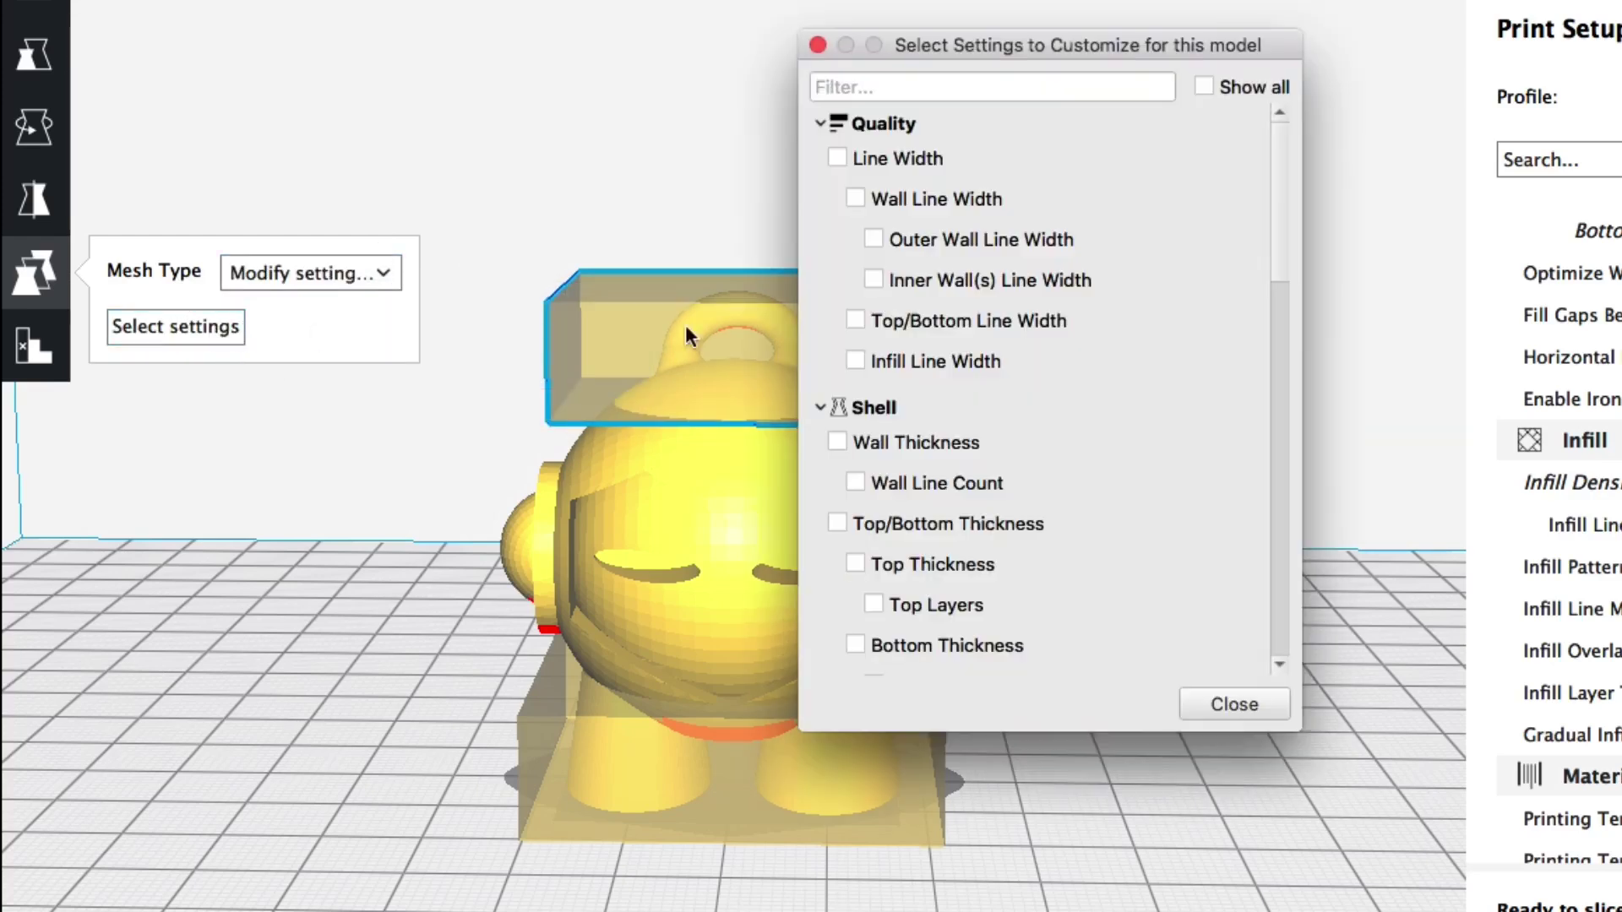
pyautogui.click(873, 87)
pyautogui.write('inj')
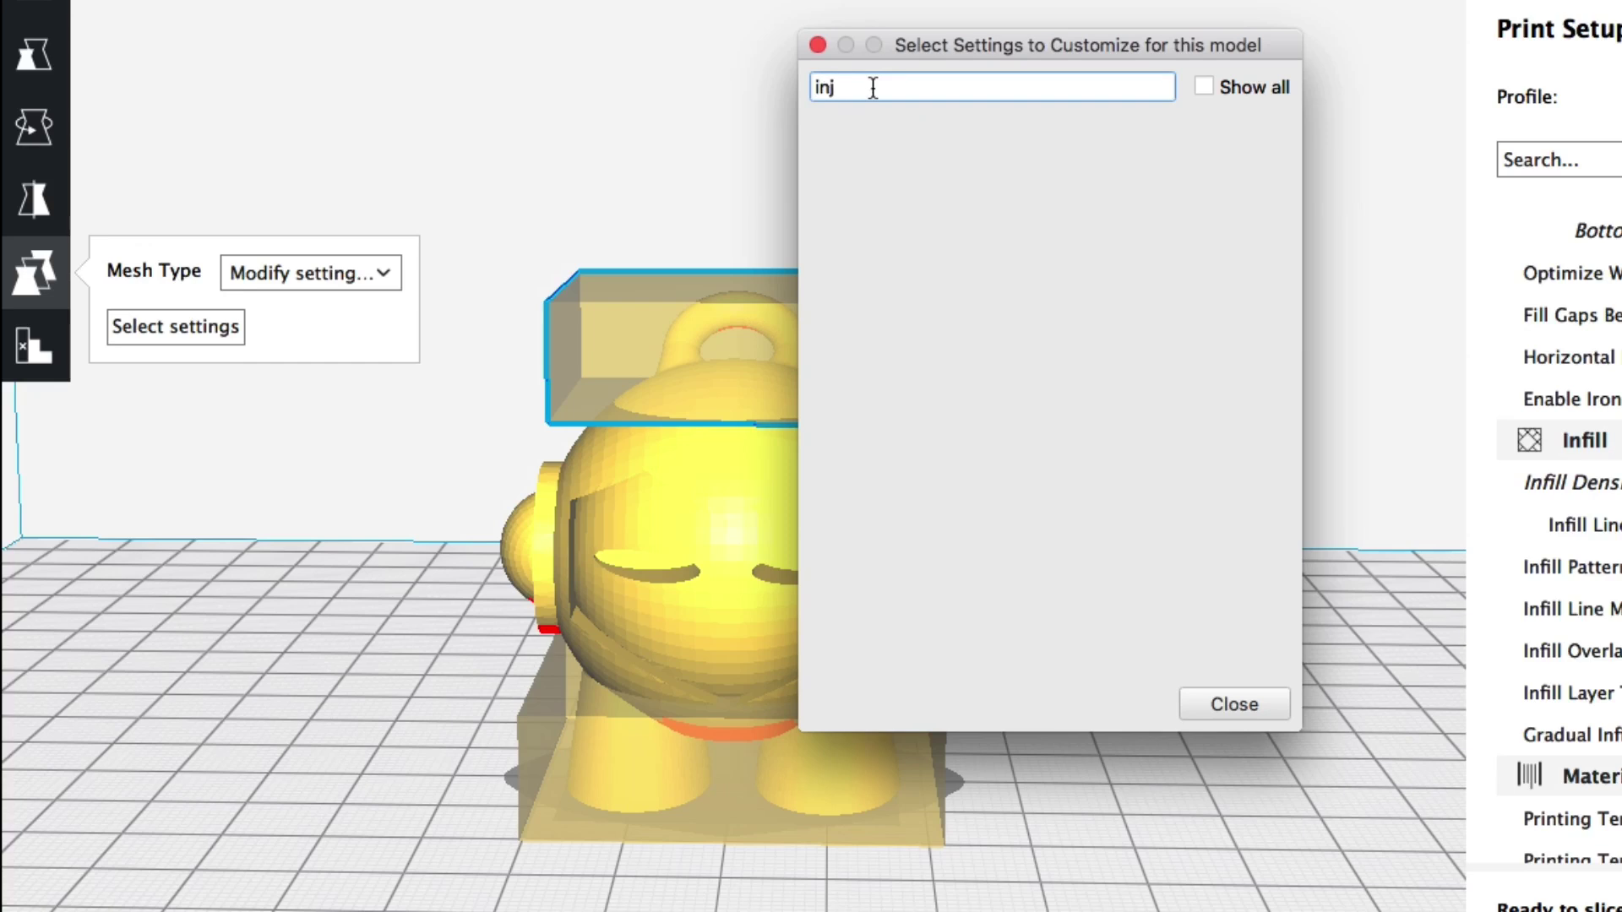
pyautogui.press('BackSpace')
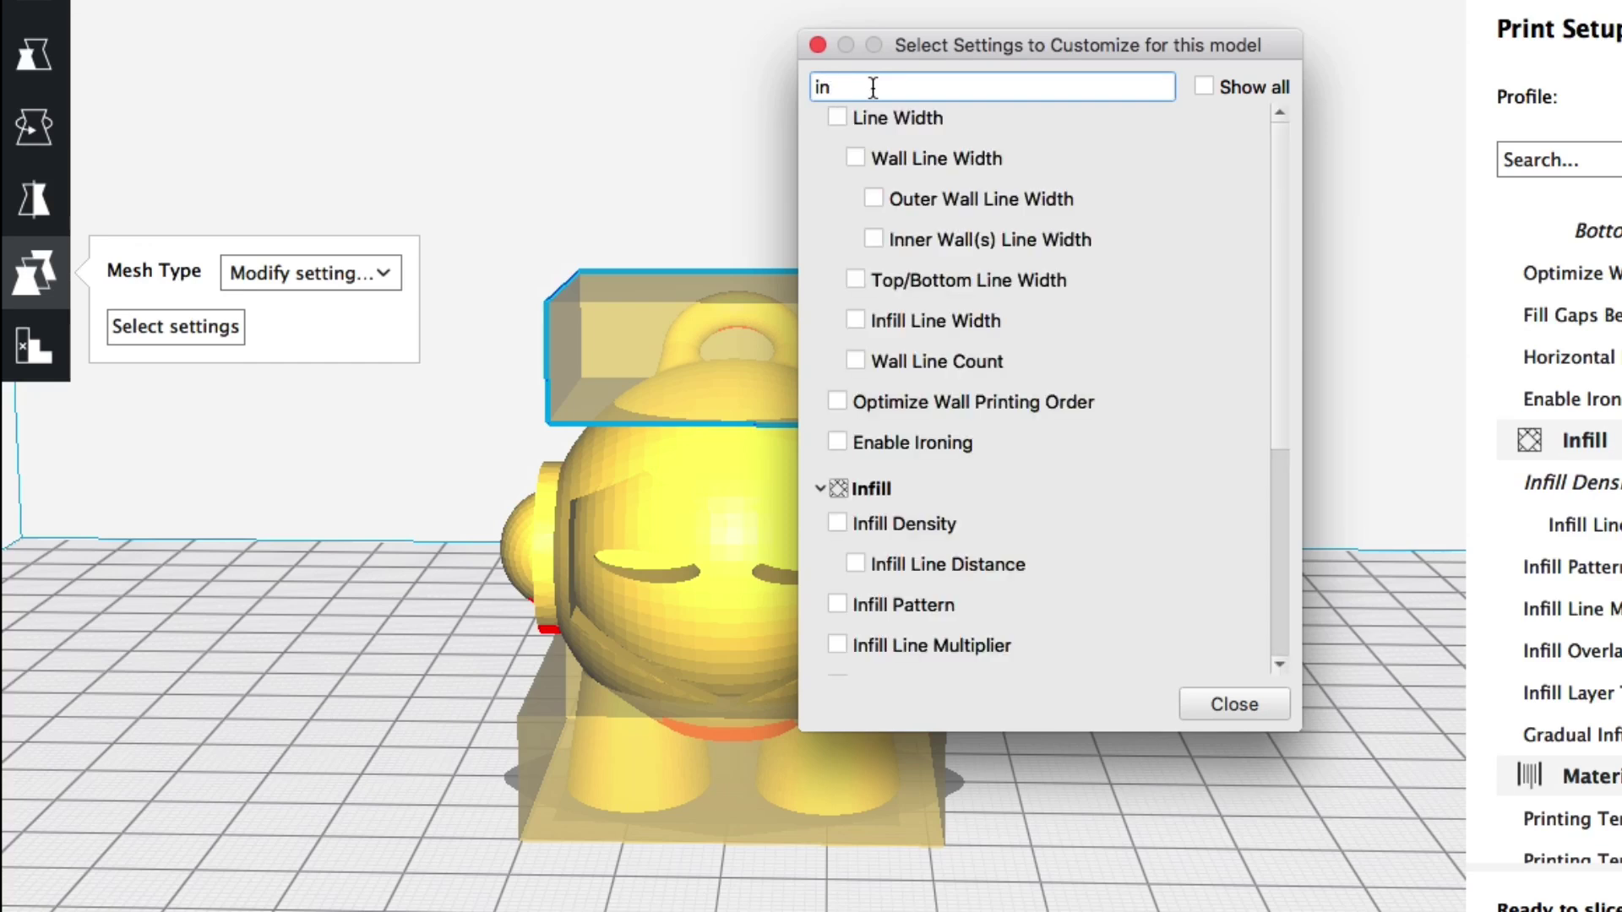
pyautogui.write('f')
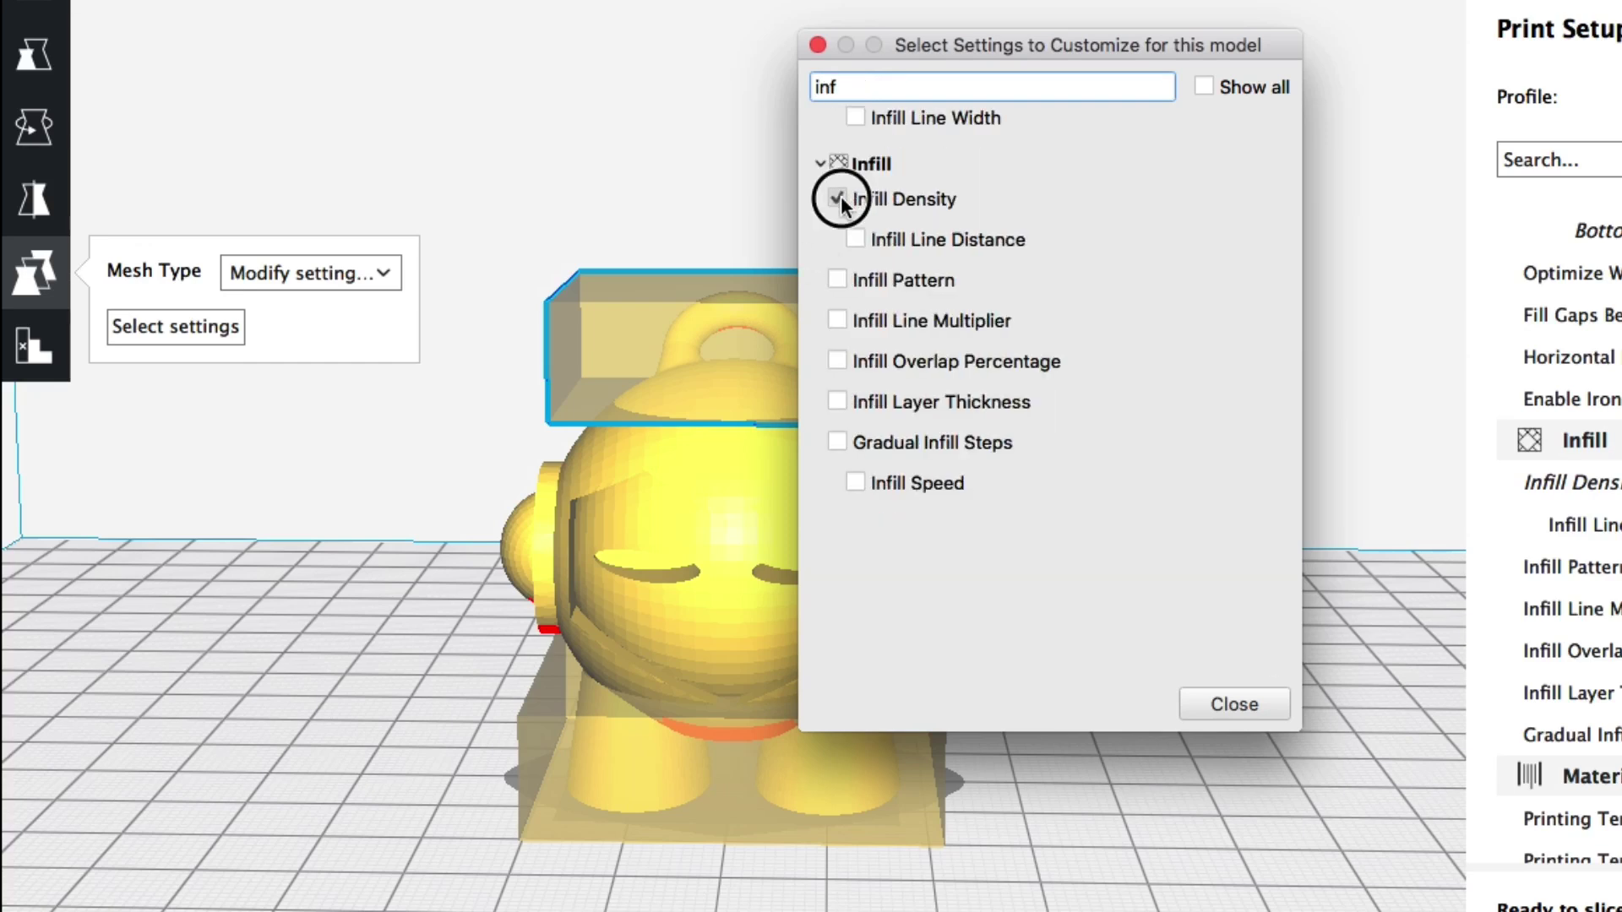
pyautogui.click(1233, 705)
pyautogui.click(389, 328)
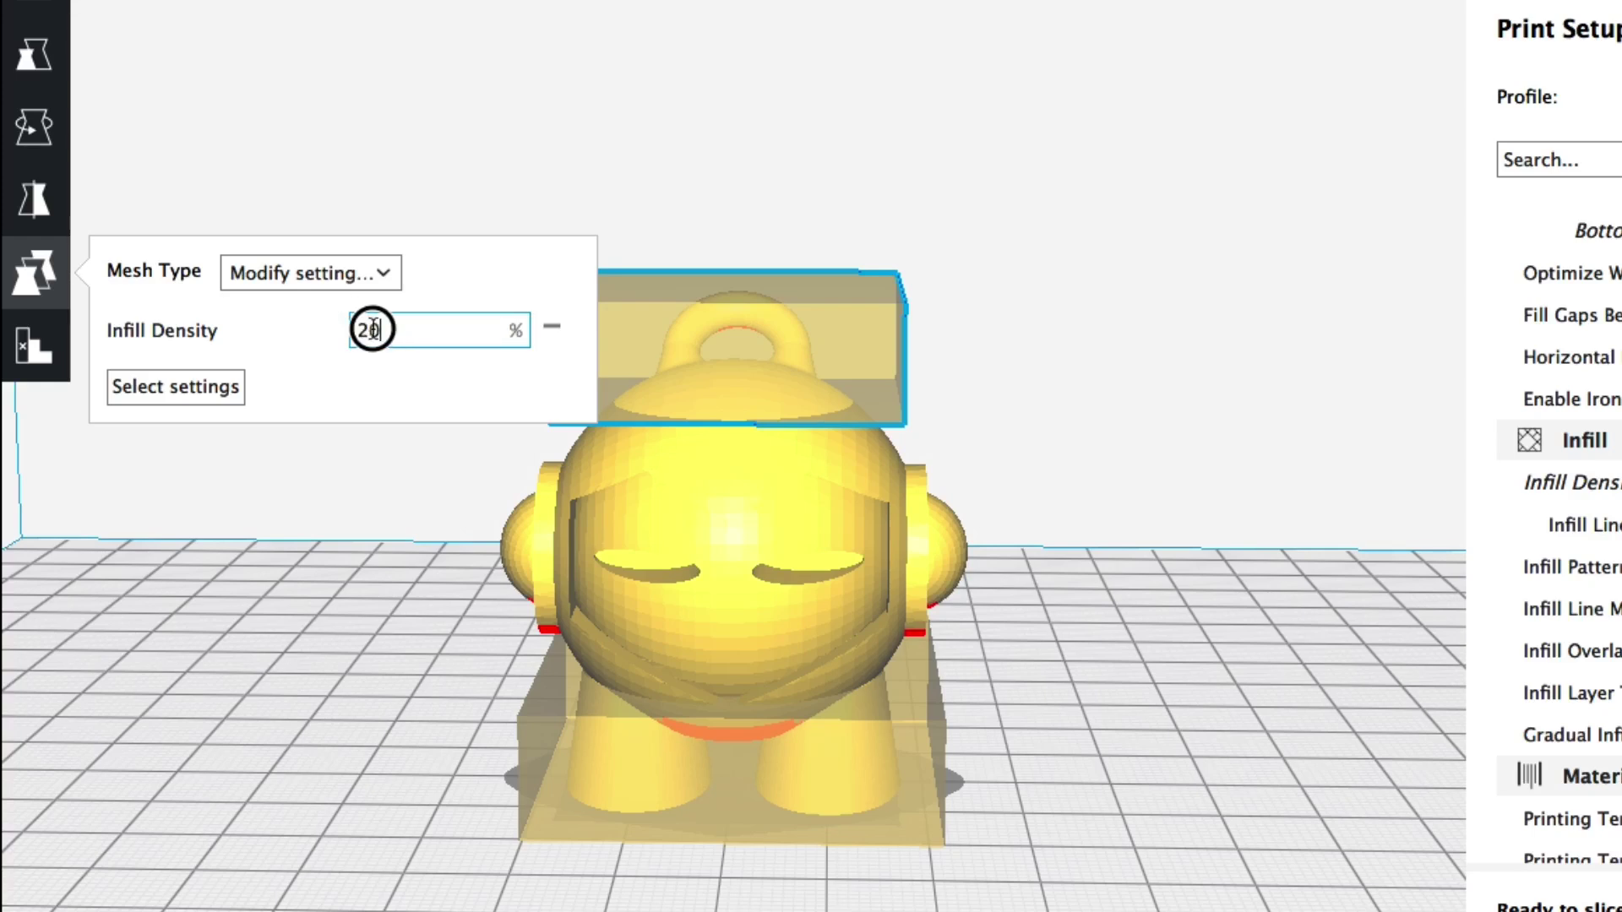
pyautogui.doubleClick(372, 329)
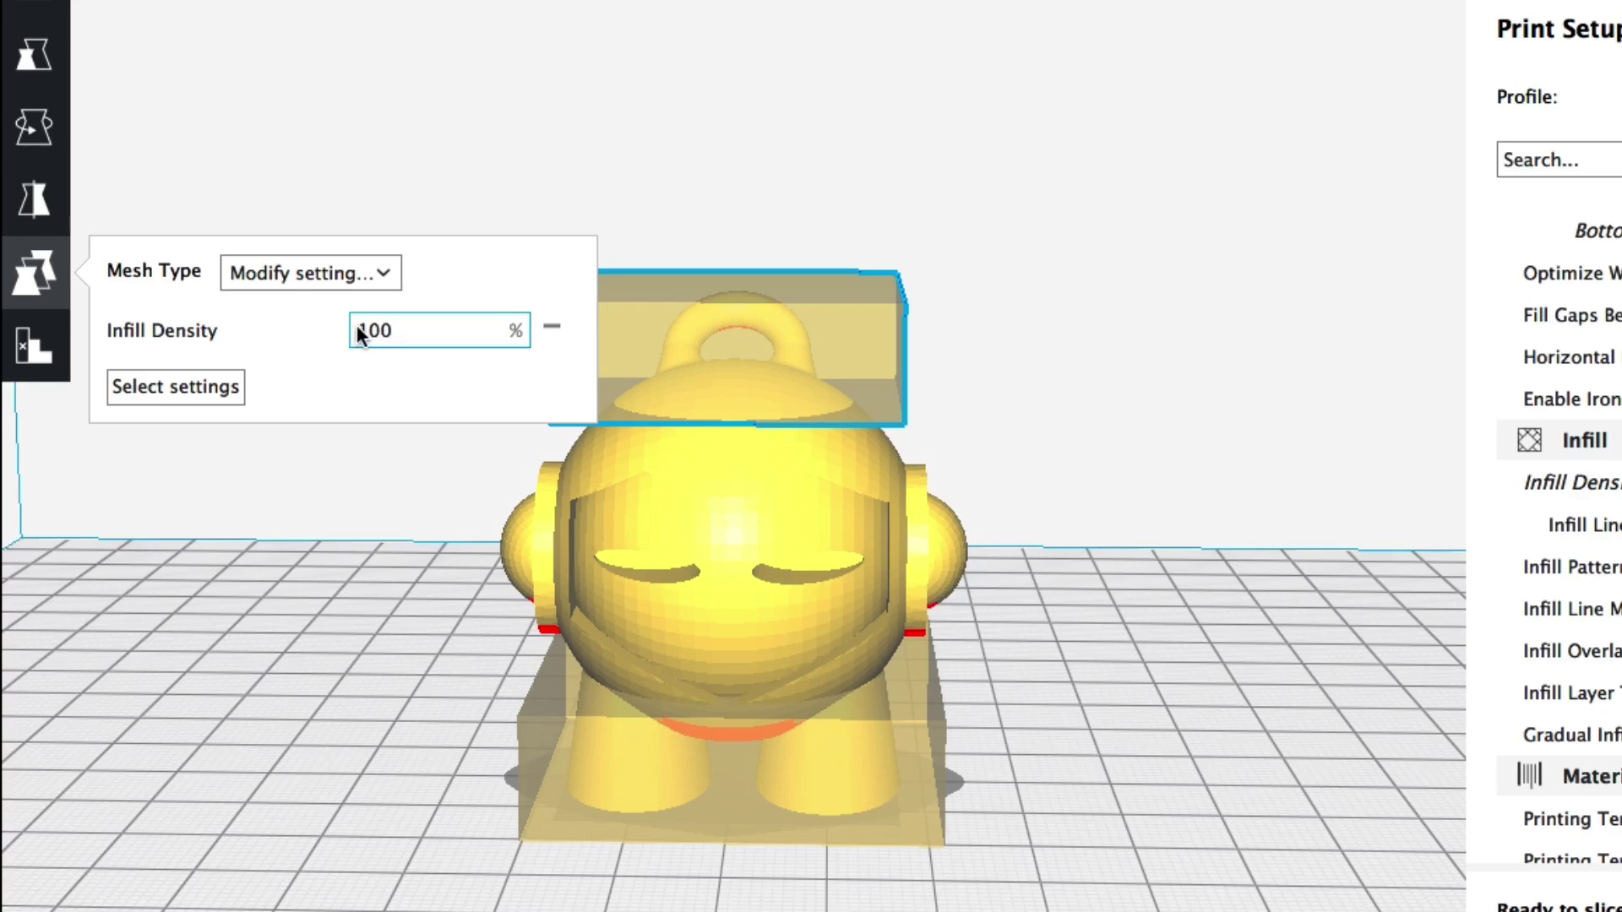
pyautogui.click(369, 373)
pyautogui.click(337, 475)
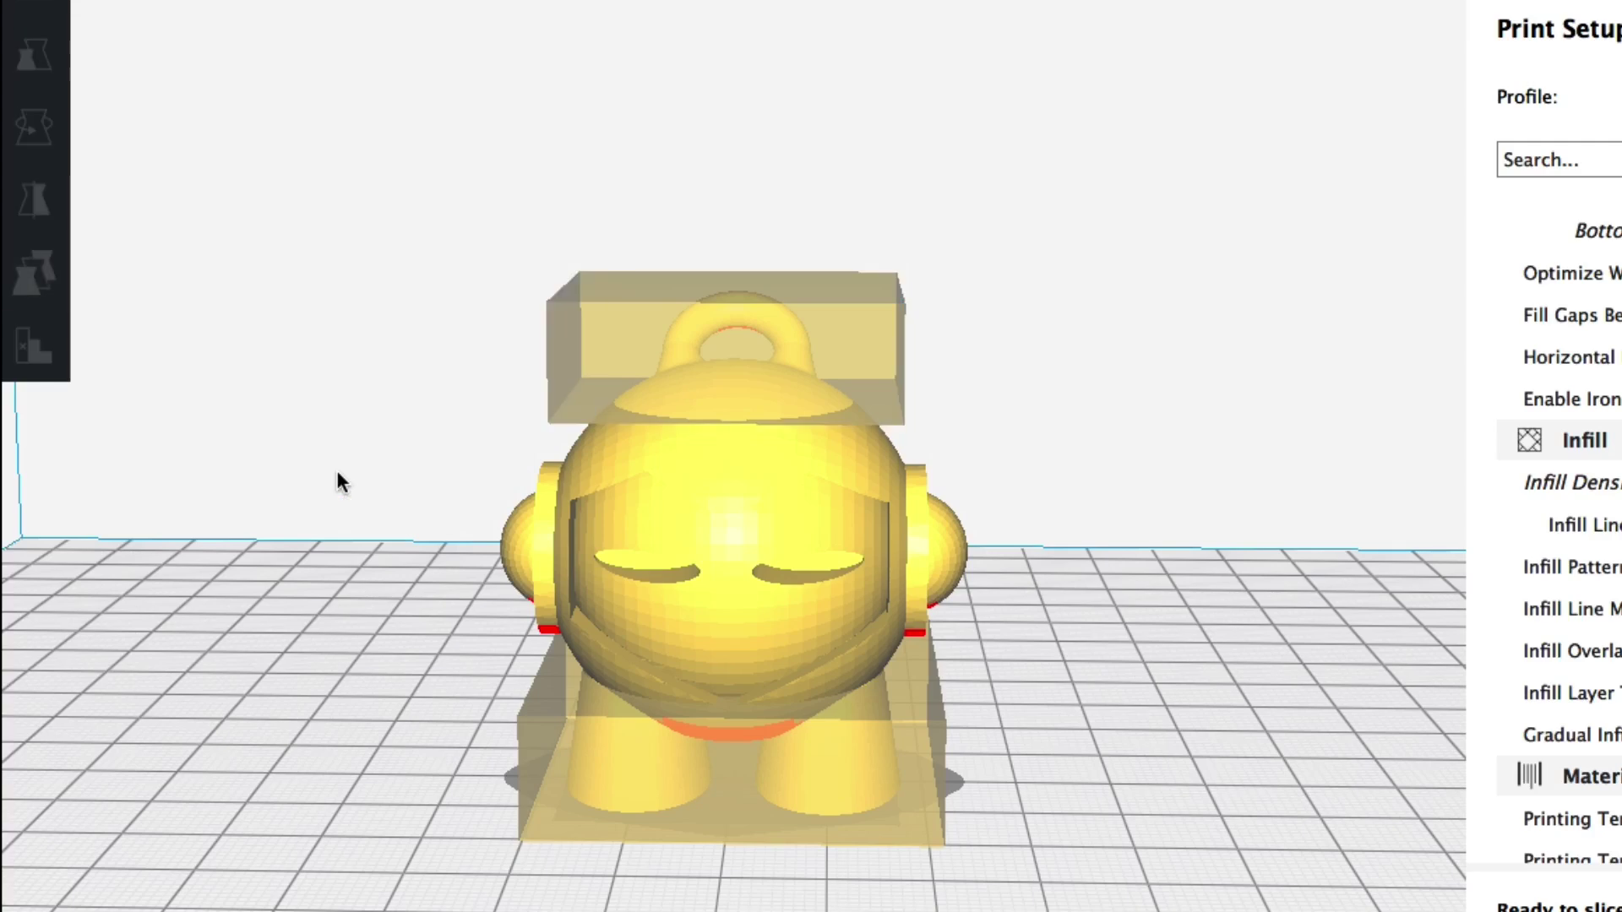
# Step: Slice the Marvin model and preview its layers from the feet to the top loop, checking the infill and the time estimate
pyautogui.moveTo(1049, 524); pyautogui.dragTo(1056, 470, button='right')
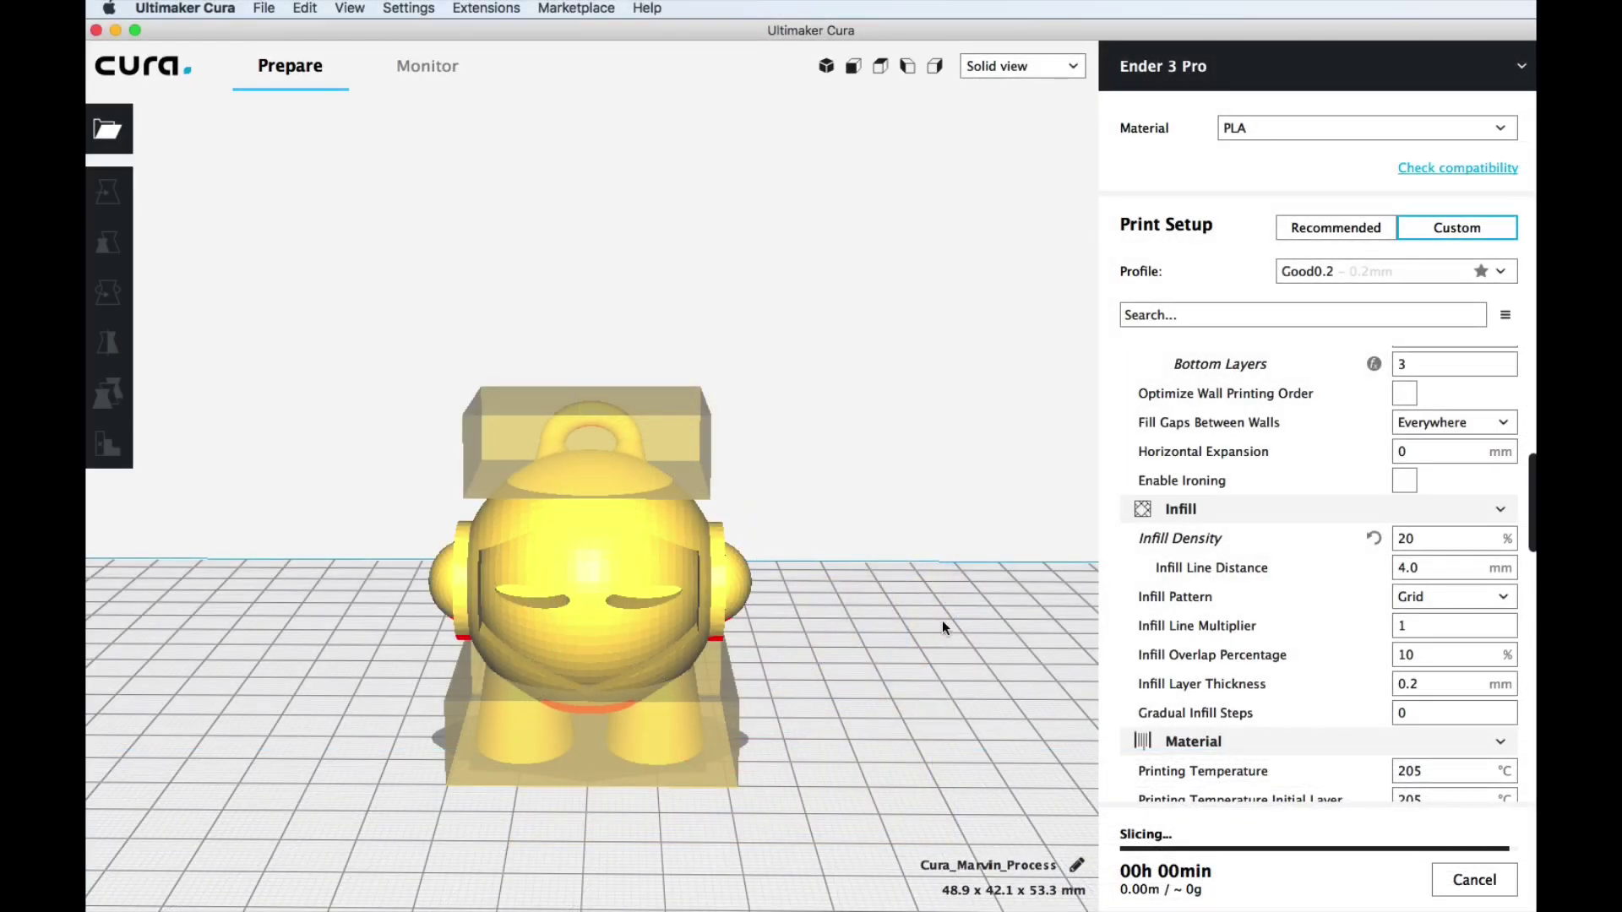
pyautogui.click(1071, 66)
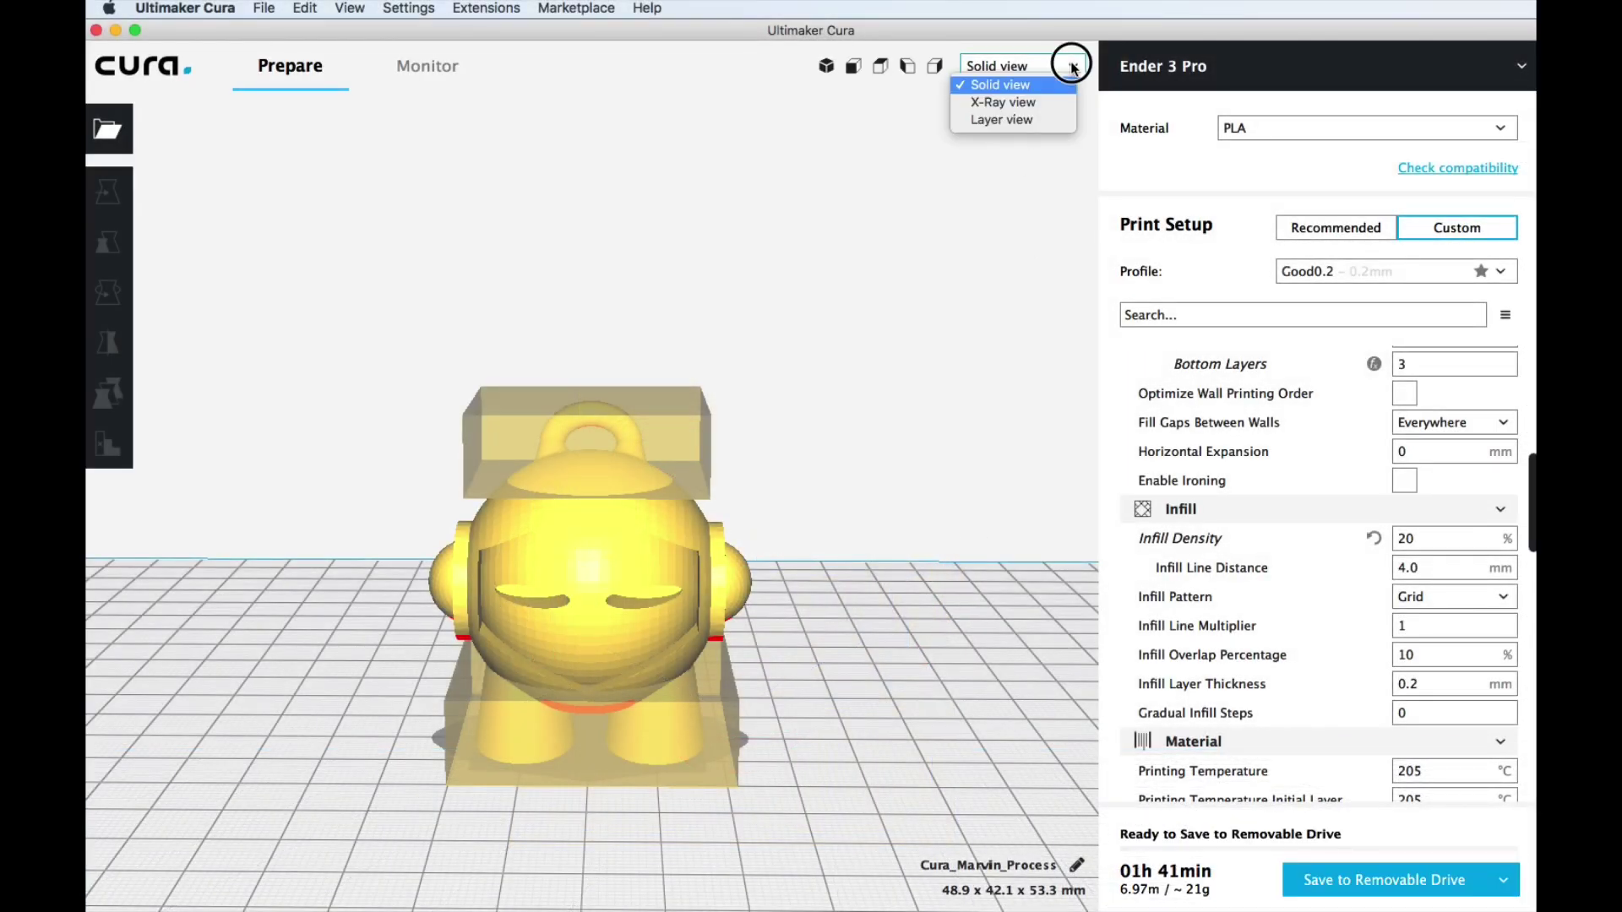
pyautogui.click(973, 229)
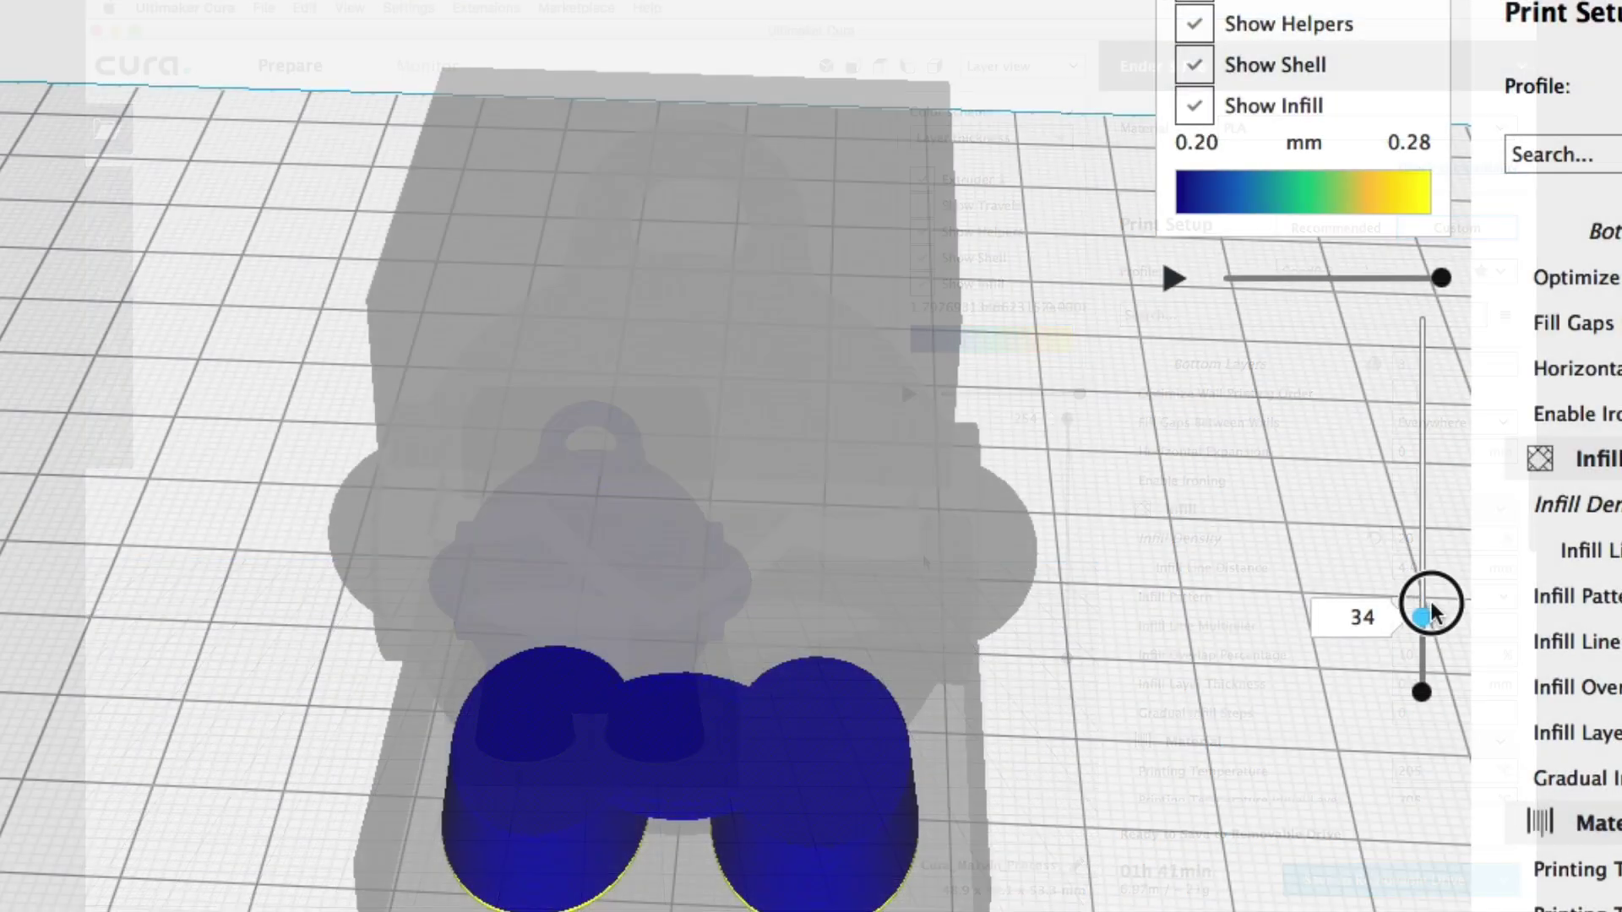
pyautogui.moveTo(1431, 602); pyautogui.dragTo(1423, 542)
pyautogui.moveTo(1216, 564); pyautogui.dragTo(1065, 604, button='right')
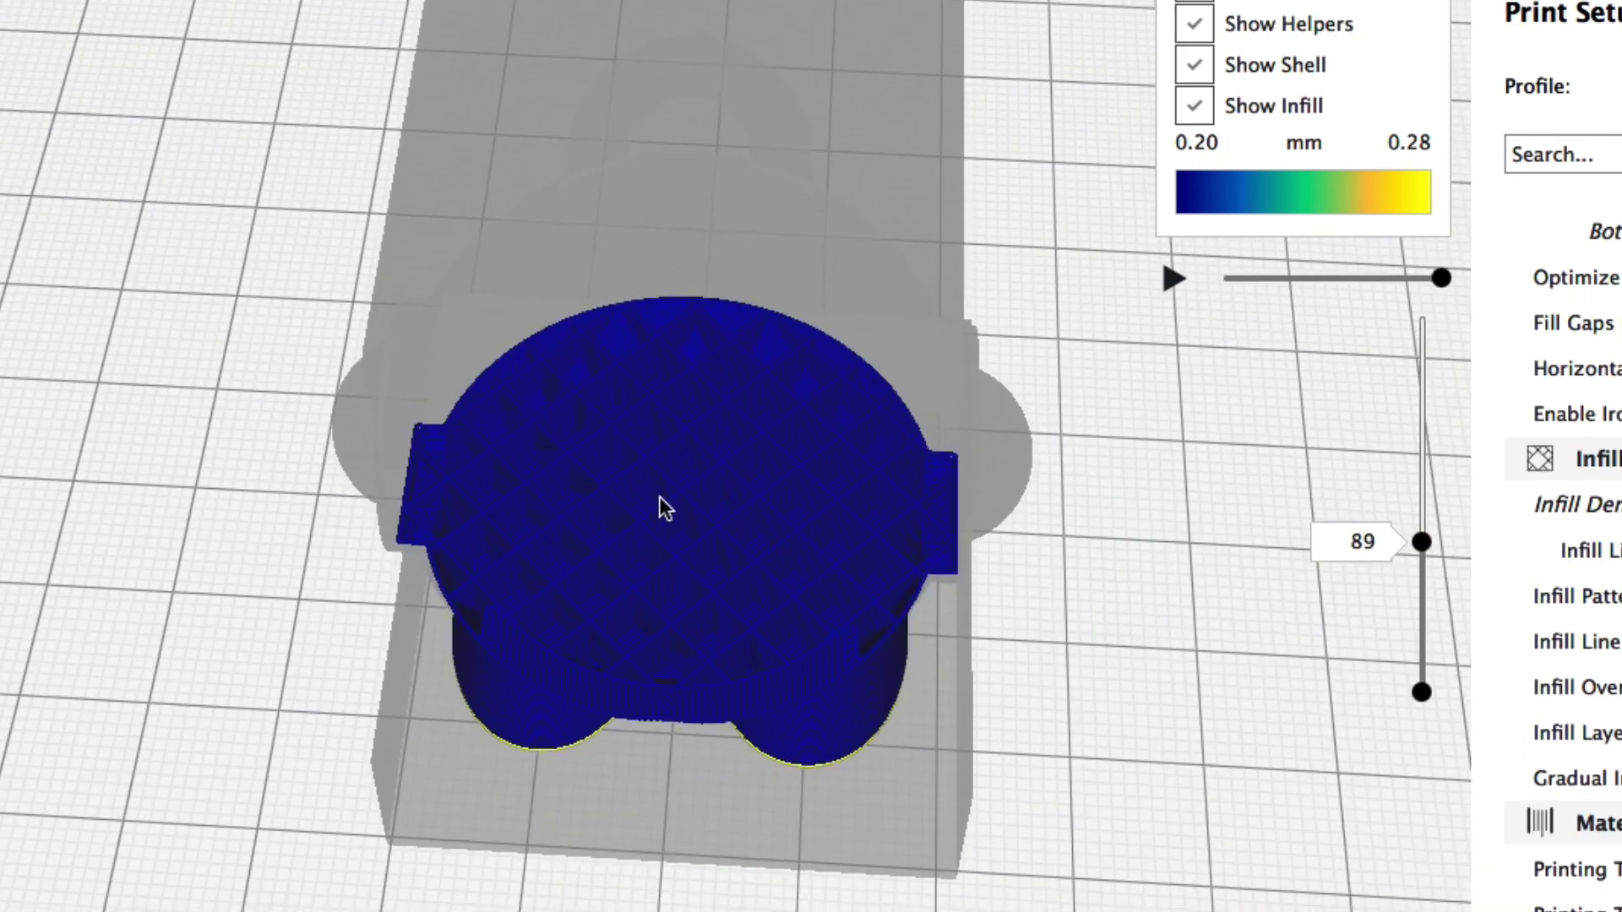
pyautogui.moveTo(1422, 544); pyautogui.dragTo(1394, 303)
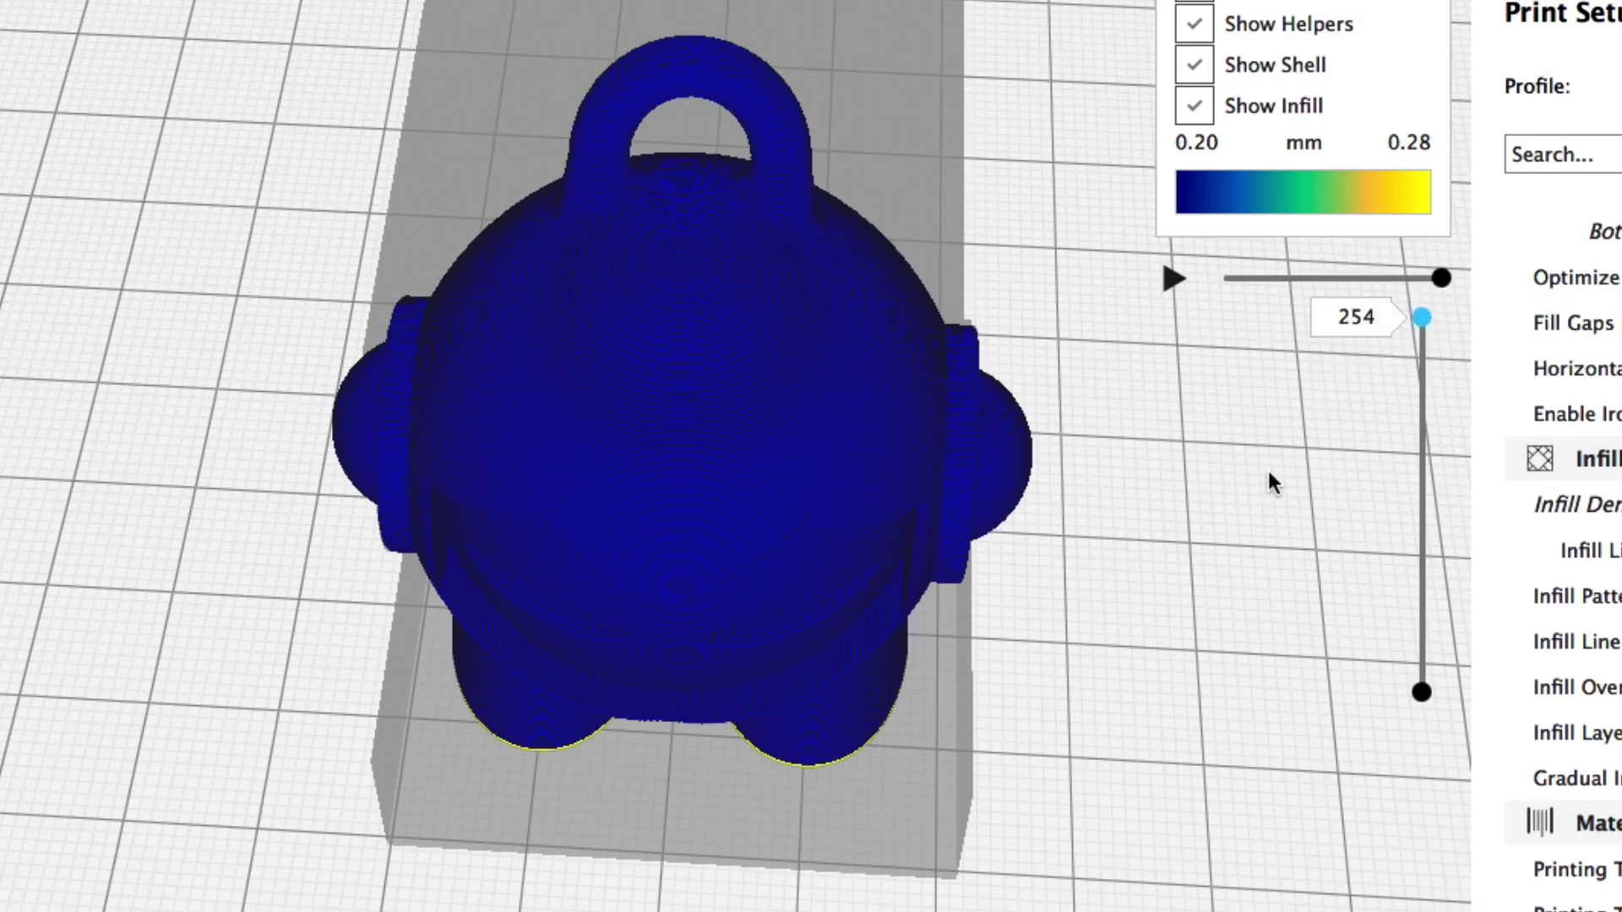
pyautogui.scroll(-5, 1269, 472)
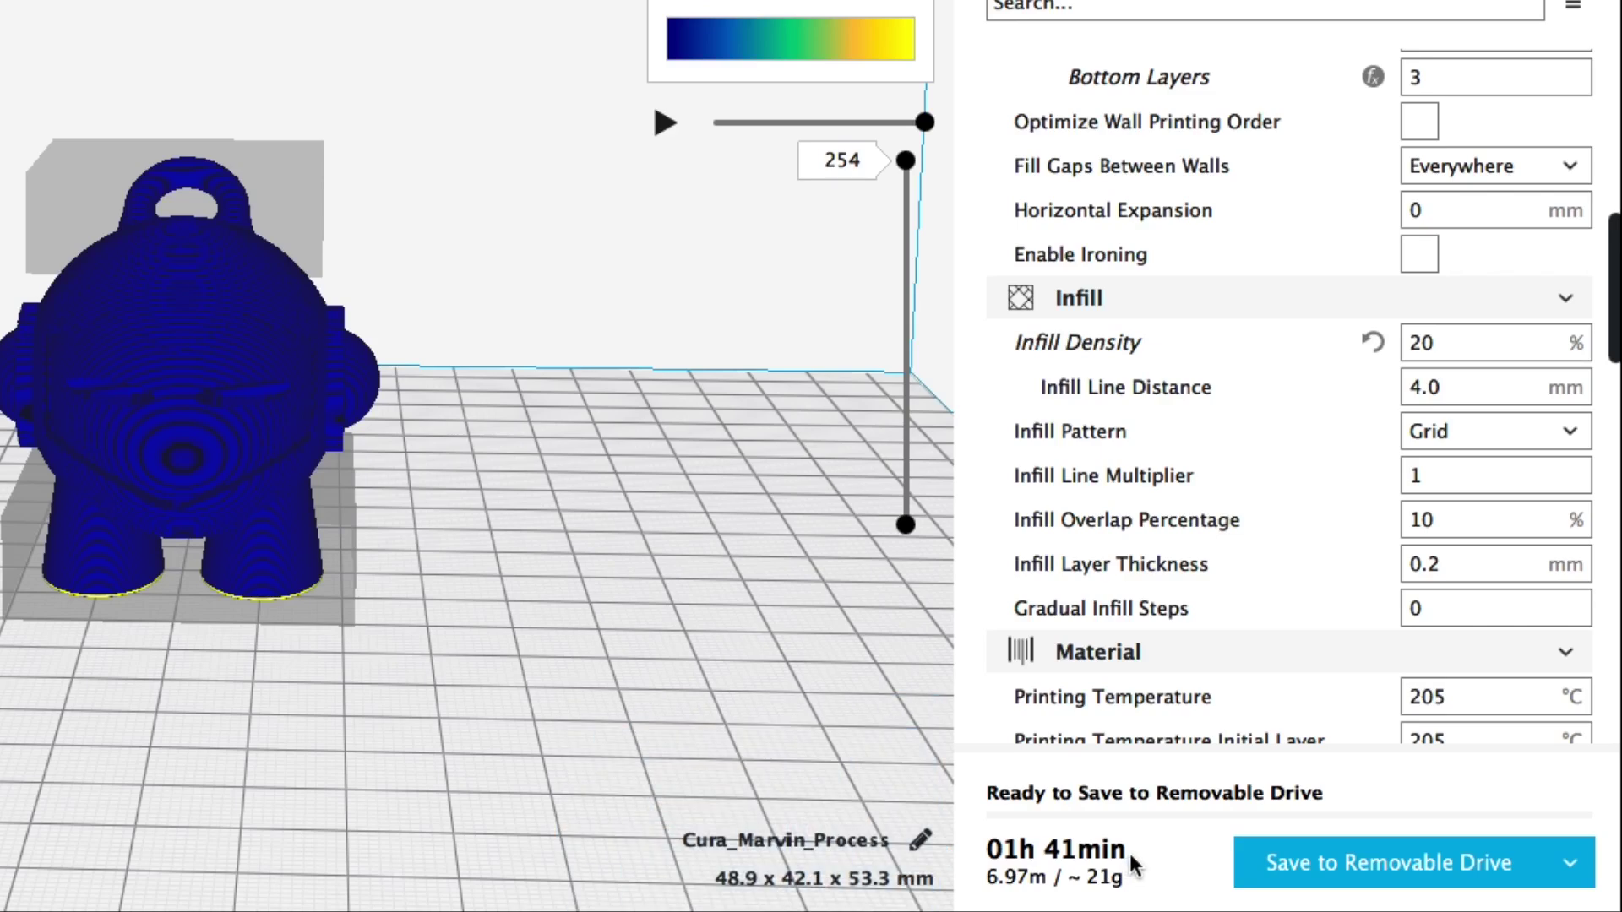
pyautogui.moveTo(1075, 868)
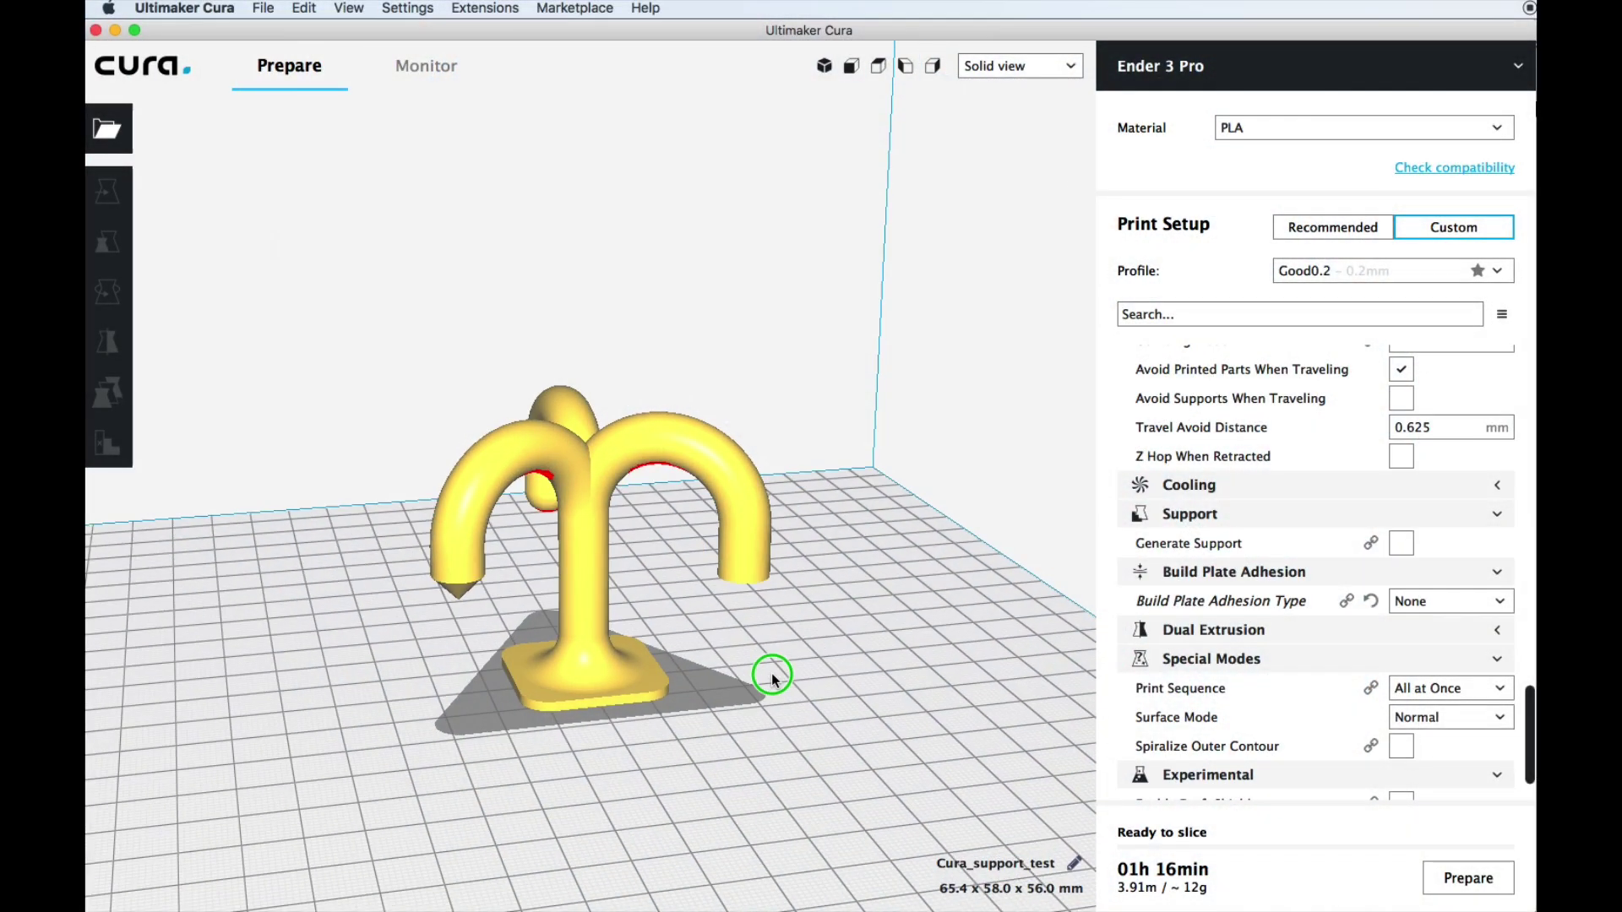
# Step: Inspect the overhangs beneath the Cura_support_test model and enable Generate Support
pyautogui.moveTo(771, 674); pyautogui.dragTo(749, 547, button='right')
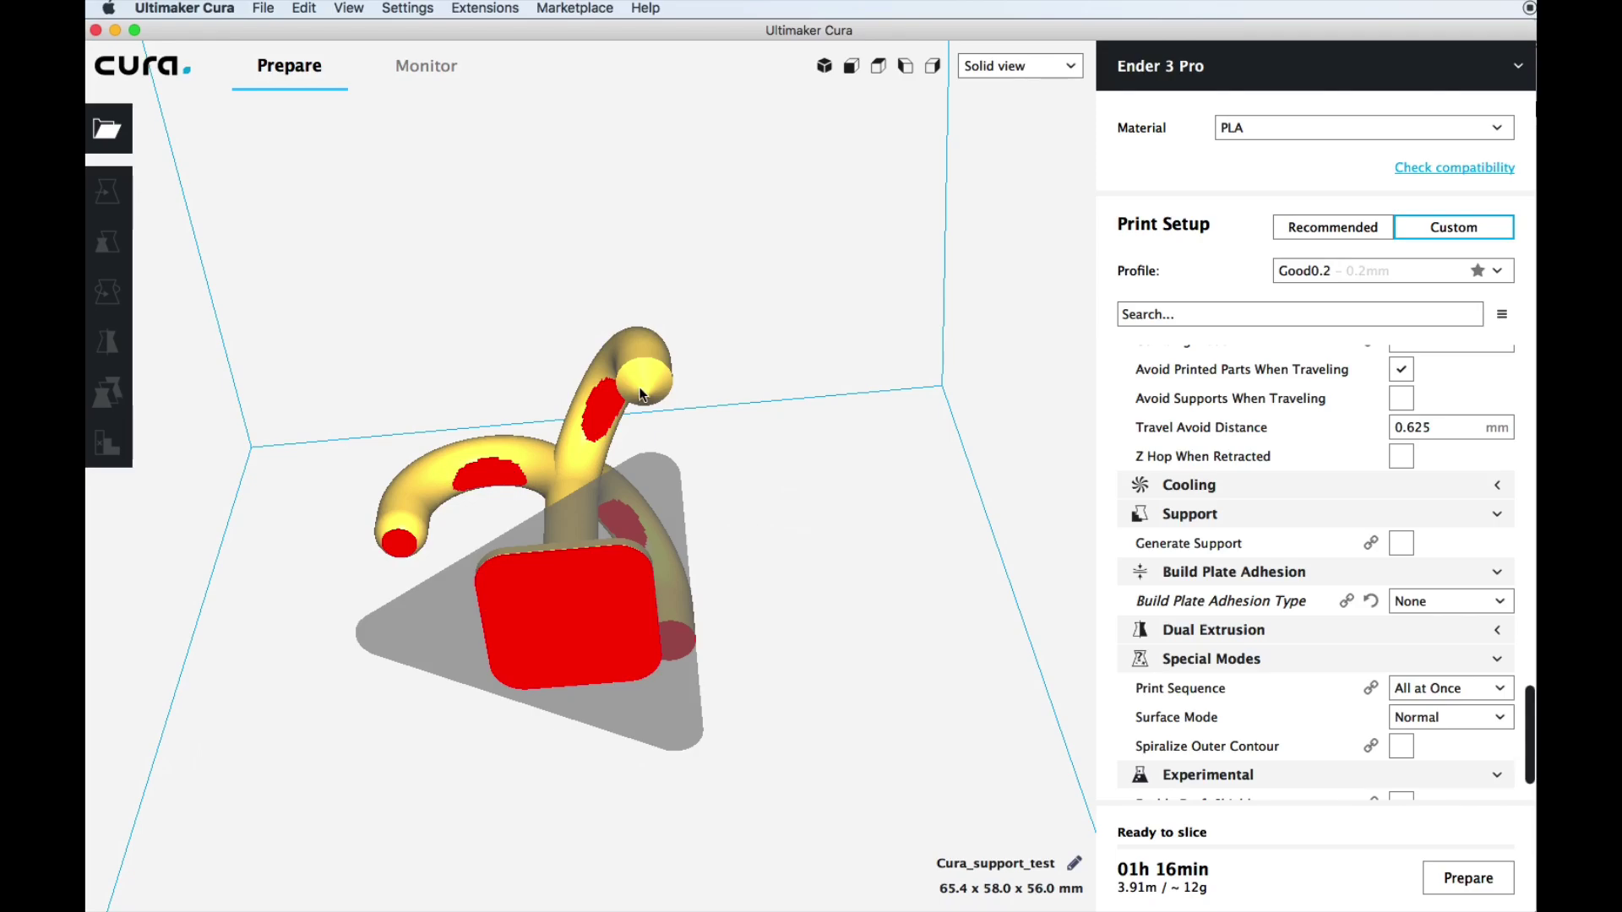
pyautogui.moveTo(706, 397); pyautogui.dragTo(869, 616, button='right')
pyautogui.click(1400, 543)
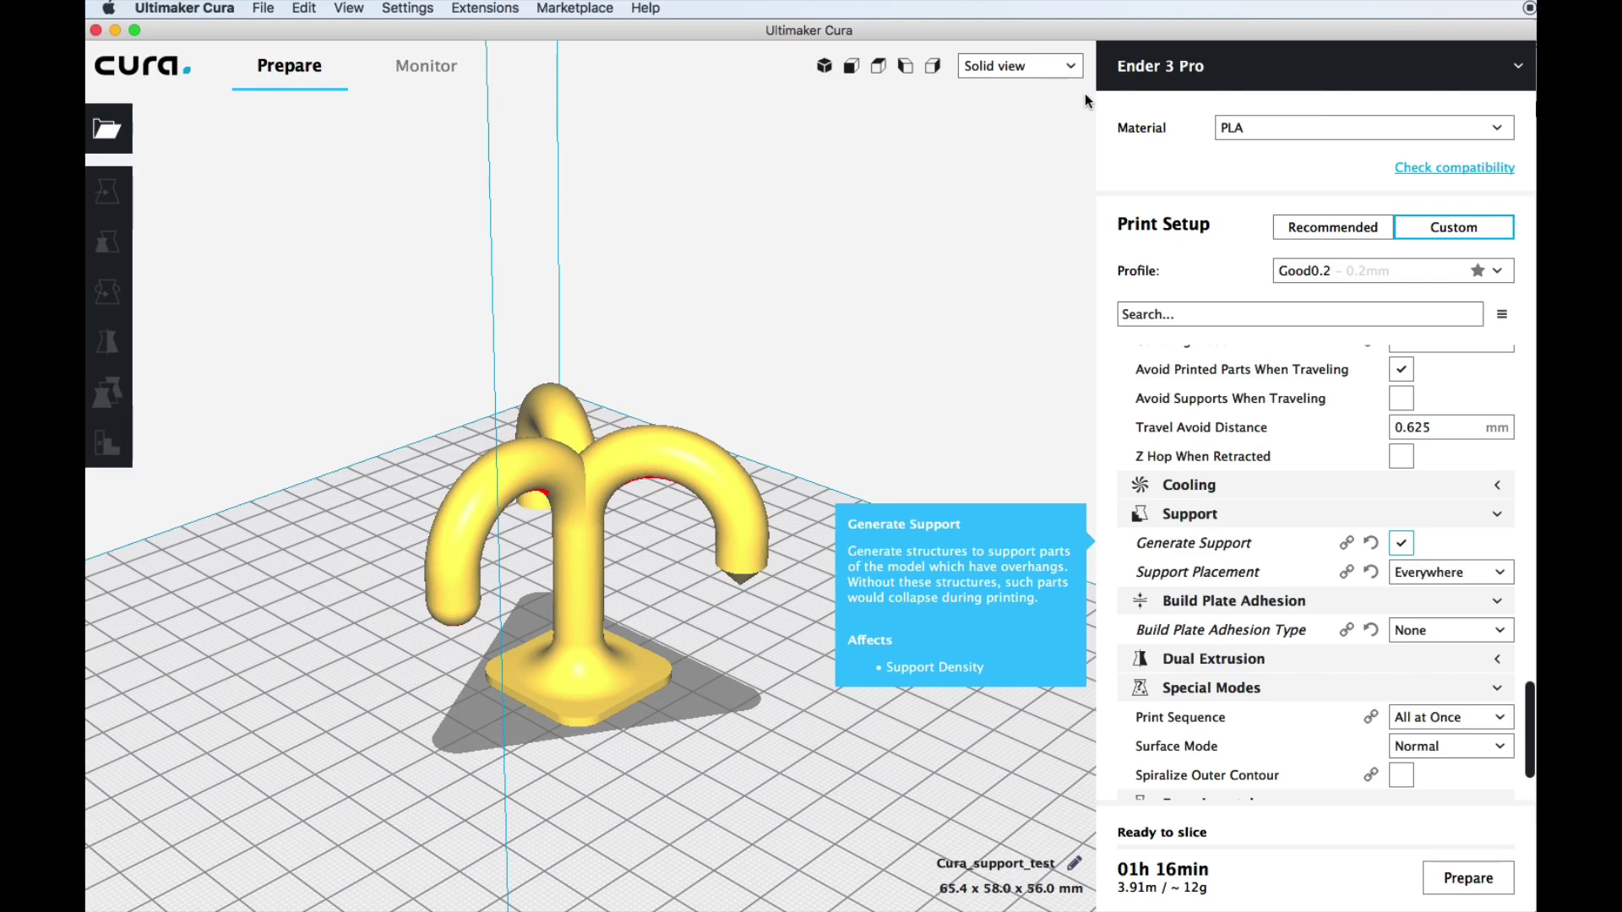
# Step: Switch to layer view and slice the support test model to preview its generated supports
pyautogui.click(1069, 65)
pyautogui.click(1042, 119)
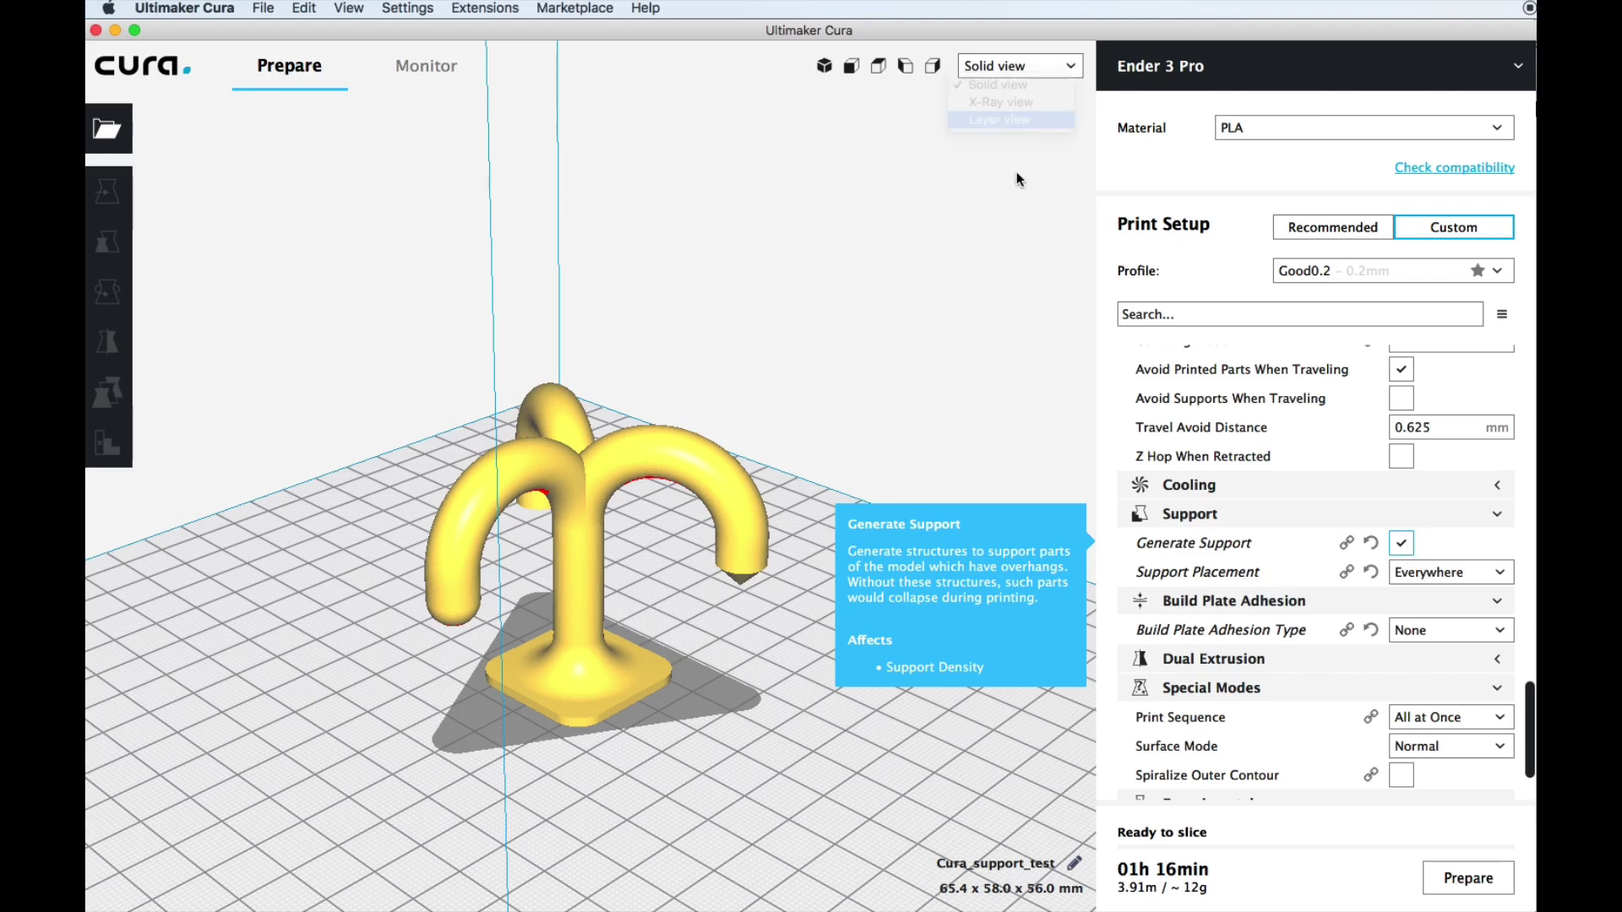
pyautogui.click(1467, 881)
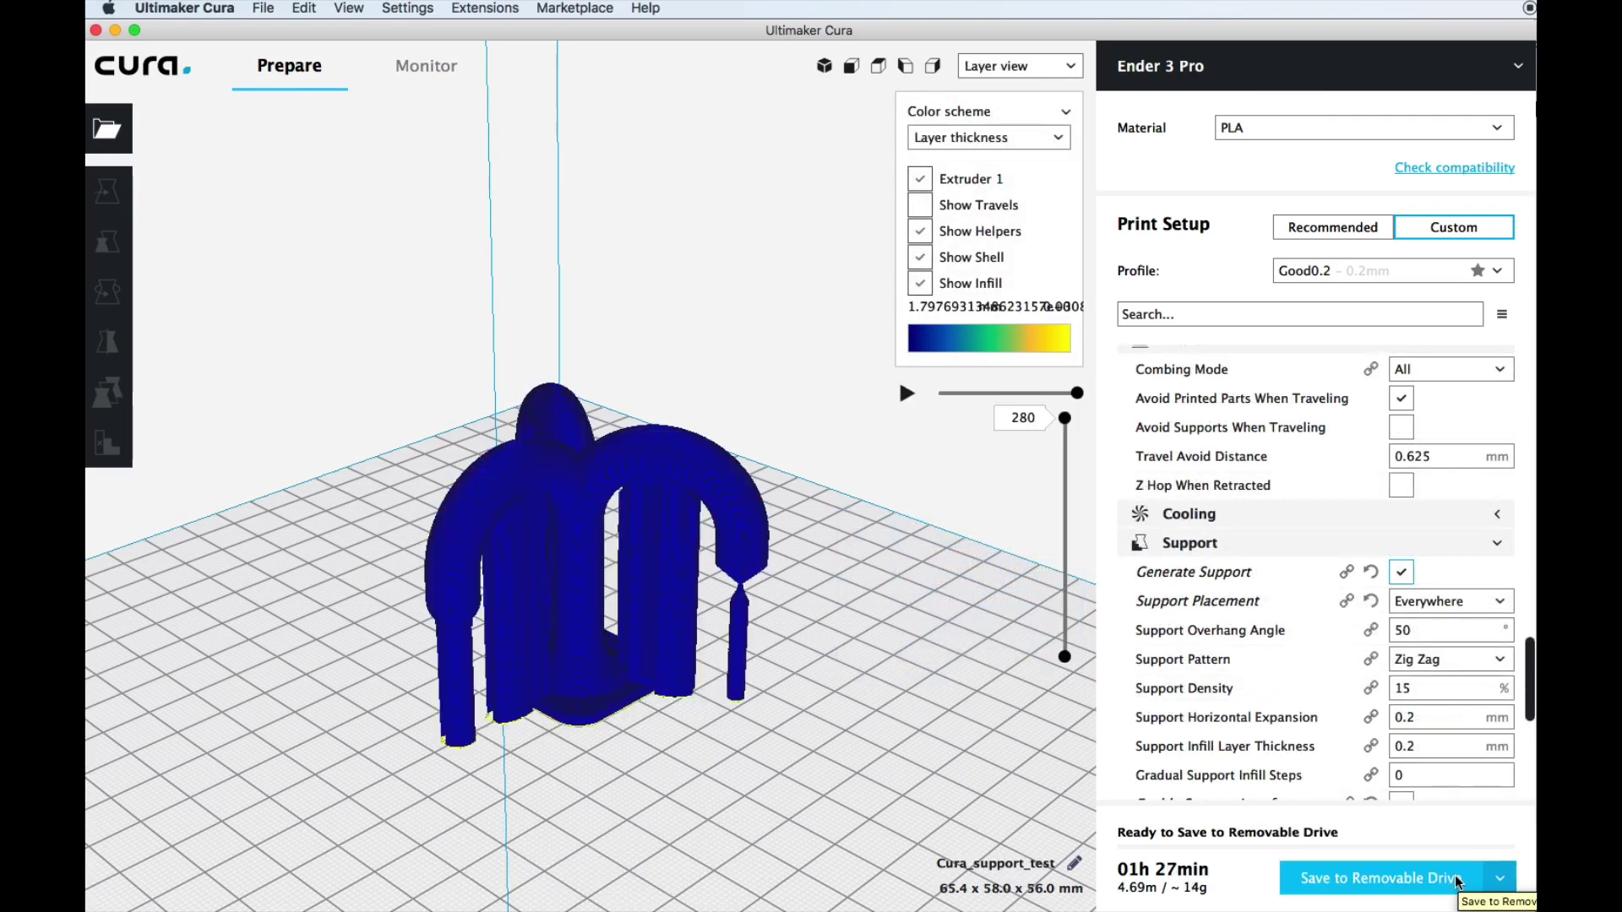
# Step: Change the Support Placement to Touching Buildplate and slice the support test model again
pyautogui.scroll(5, 579, 545)
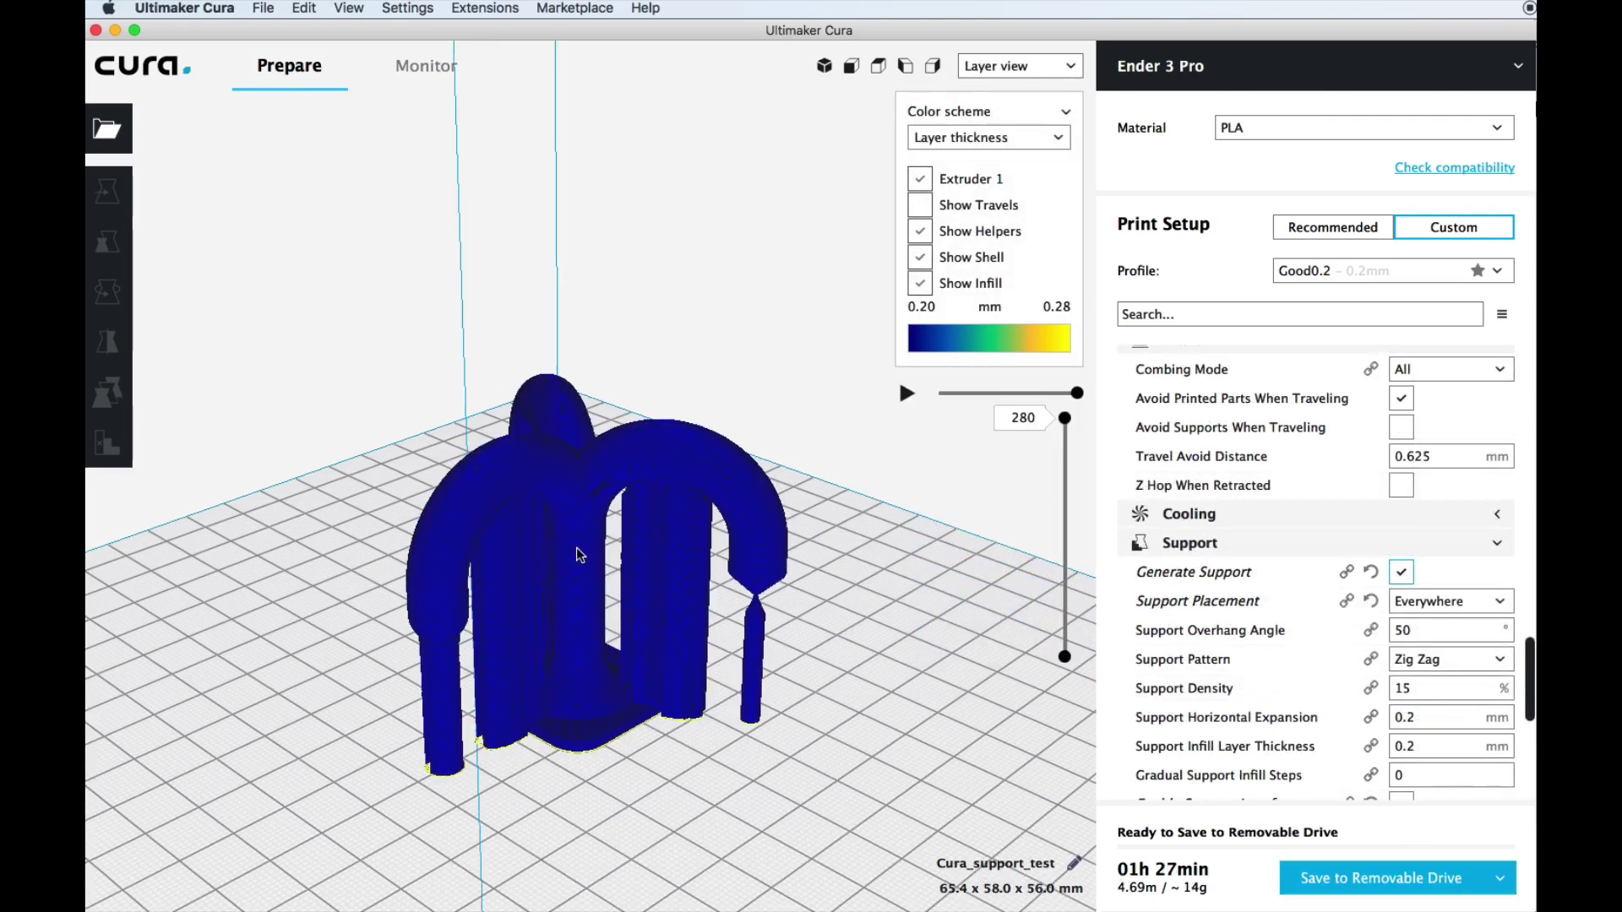
pyautogui.moveTo(675, 659); pyautogui.dragTo(637, 662, button='right')
pyautogui.moveTo(637, 662); pyautogui.dragTo(550, 659, button='right')
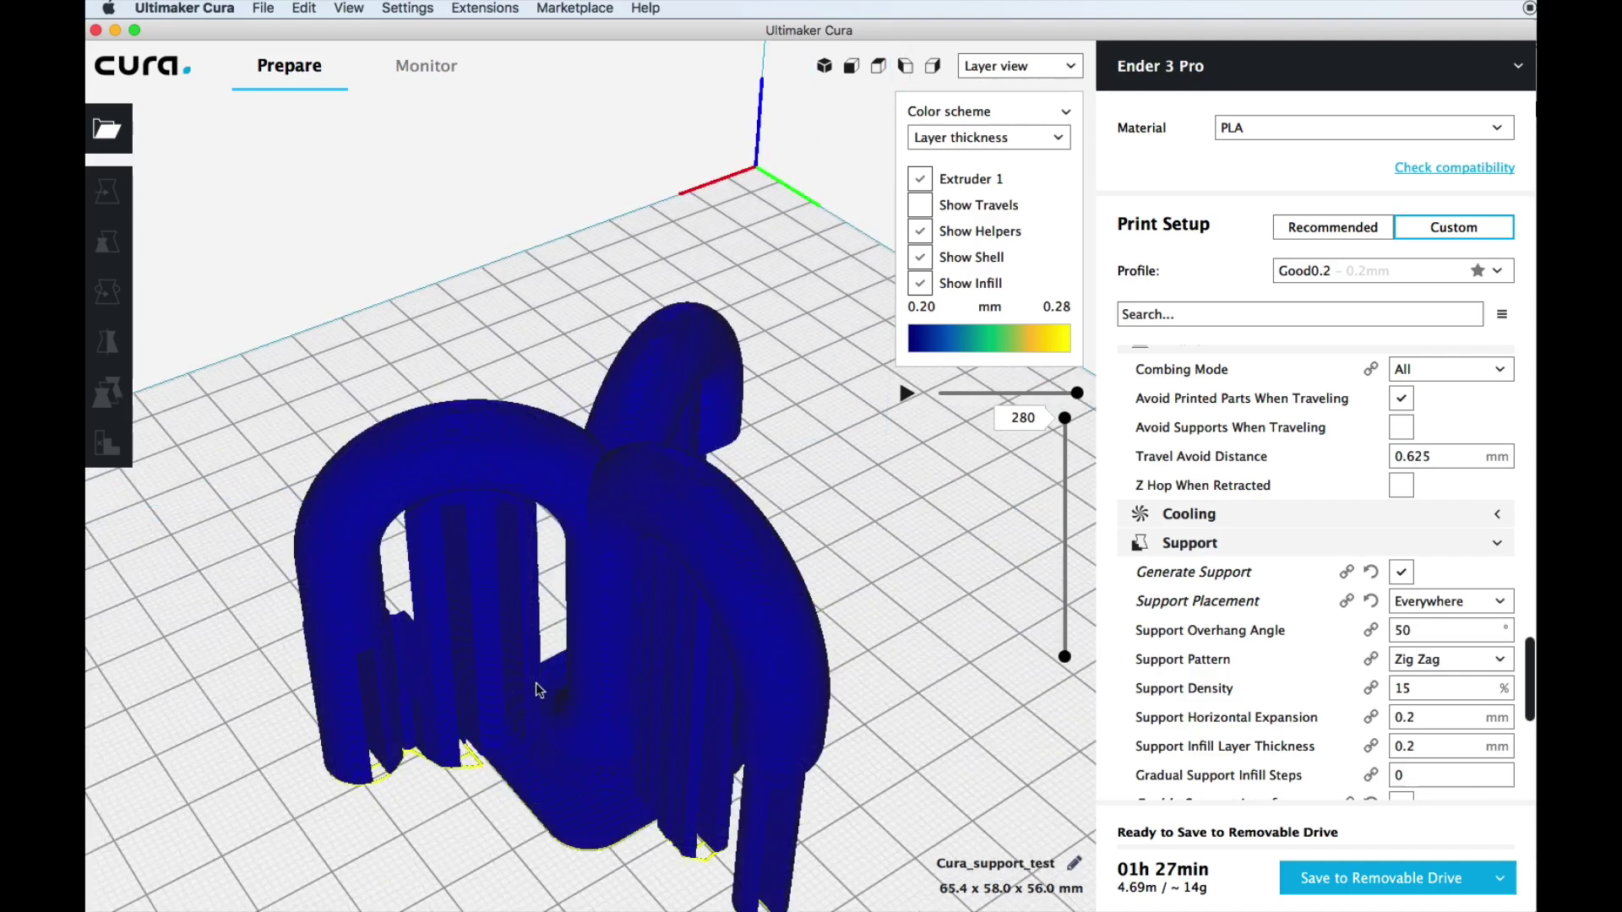
pyautogui.moveTo(551, 767); pyautogui.dragTo(680, 713, button='right')
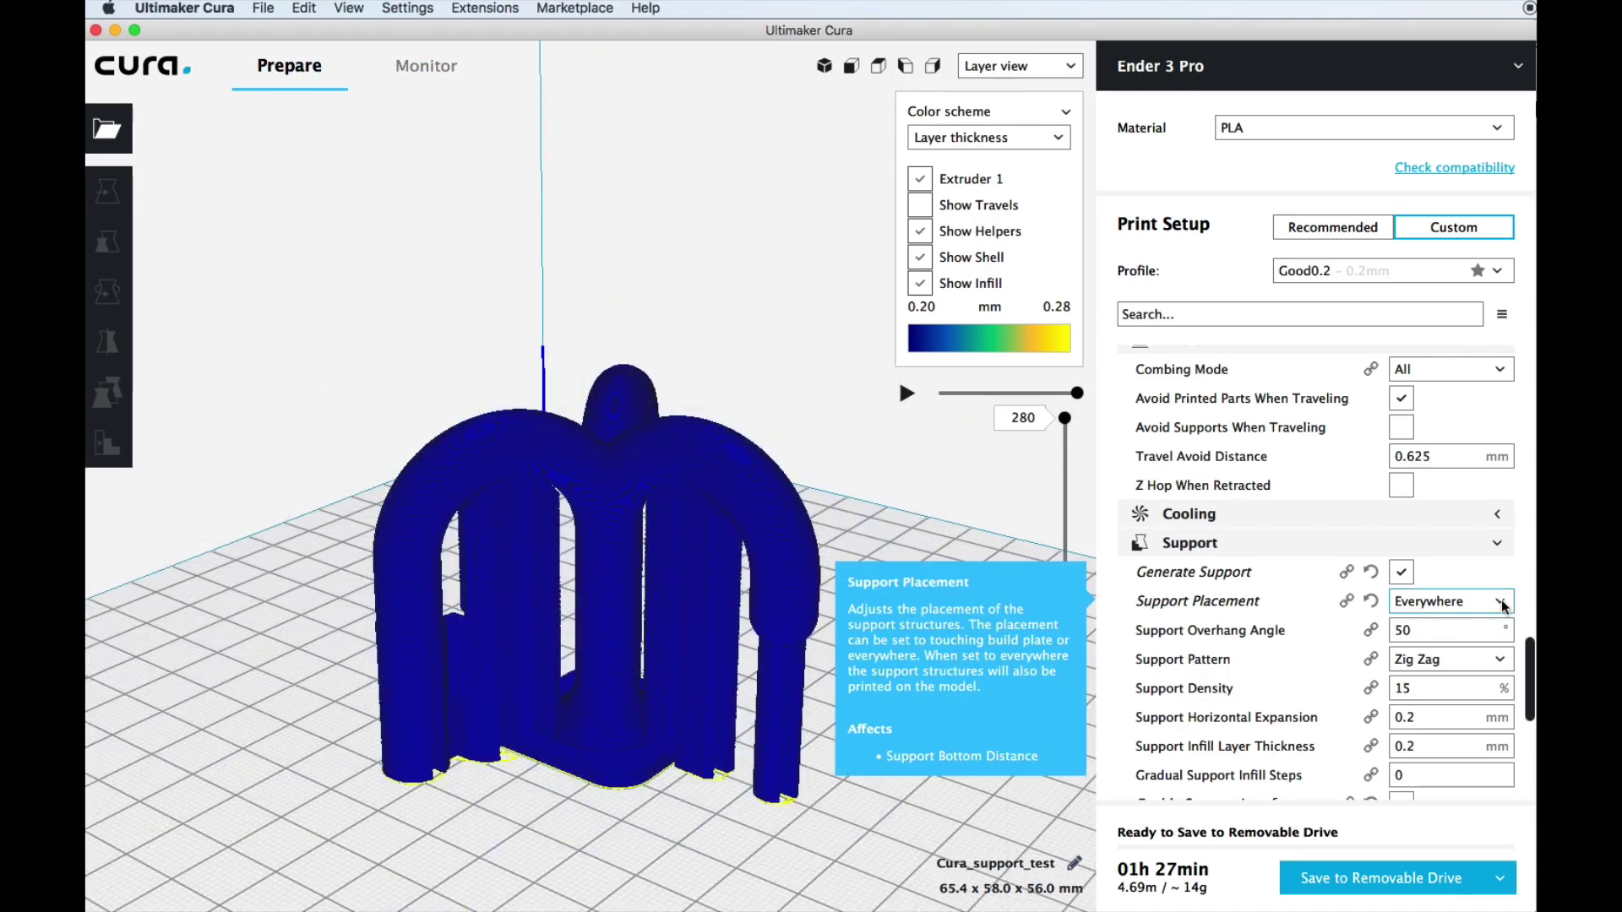
pyautogui.click(1500, 602)
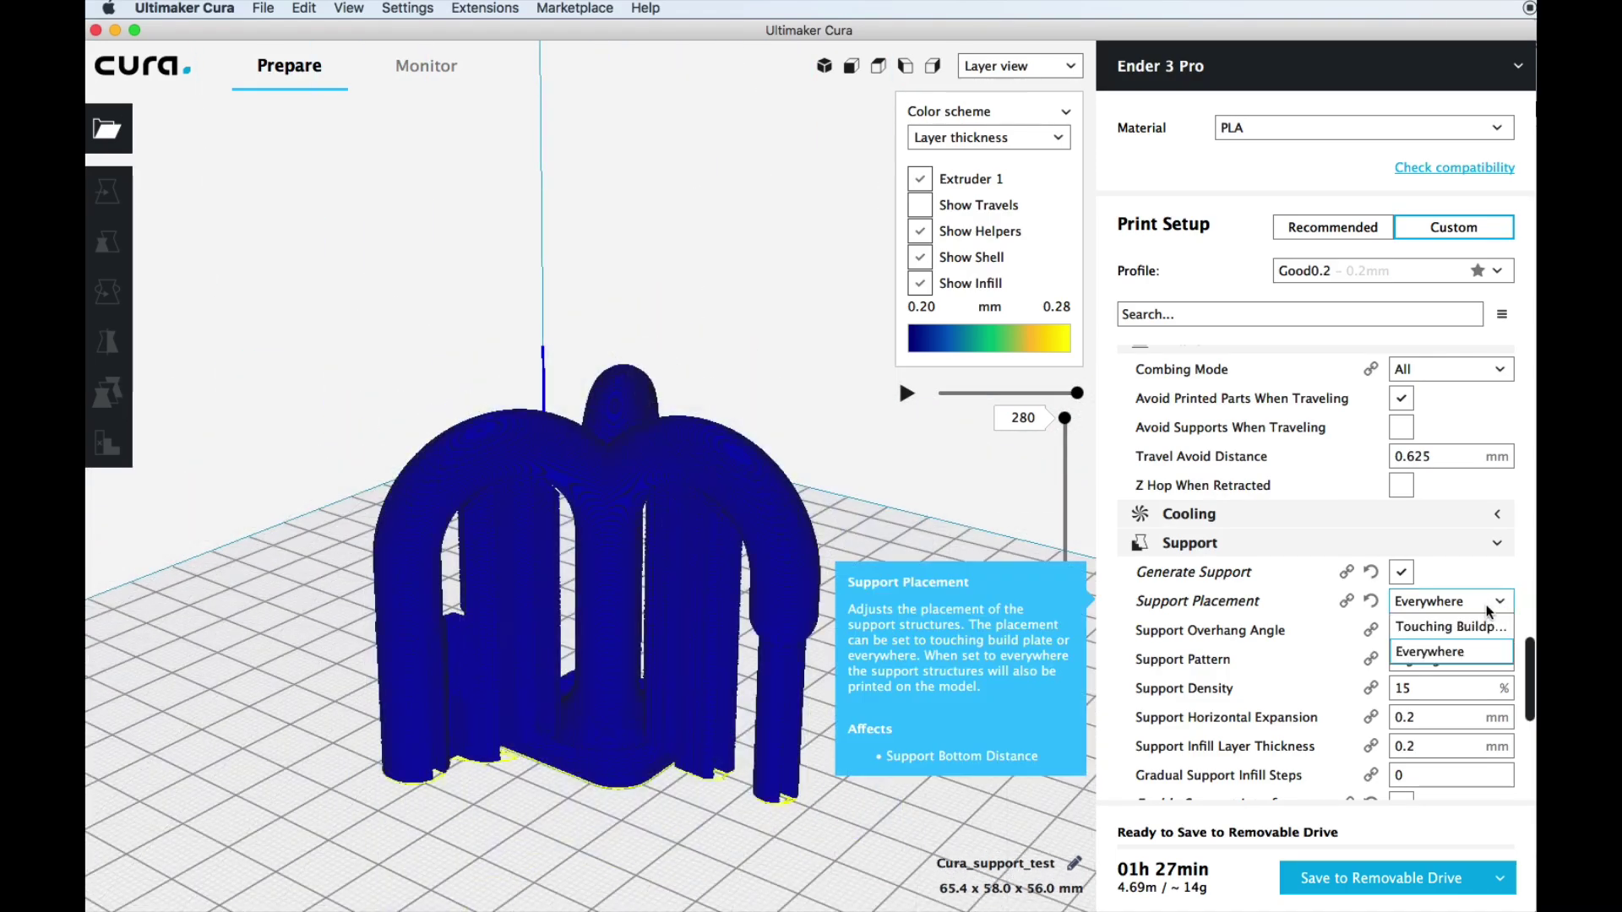
pyautogui.click(1452, 626)
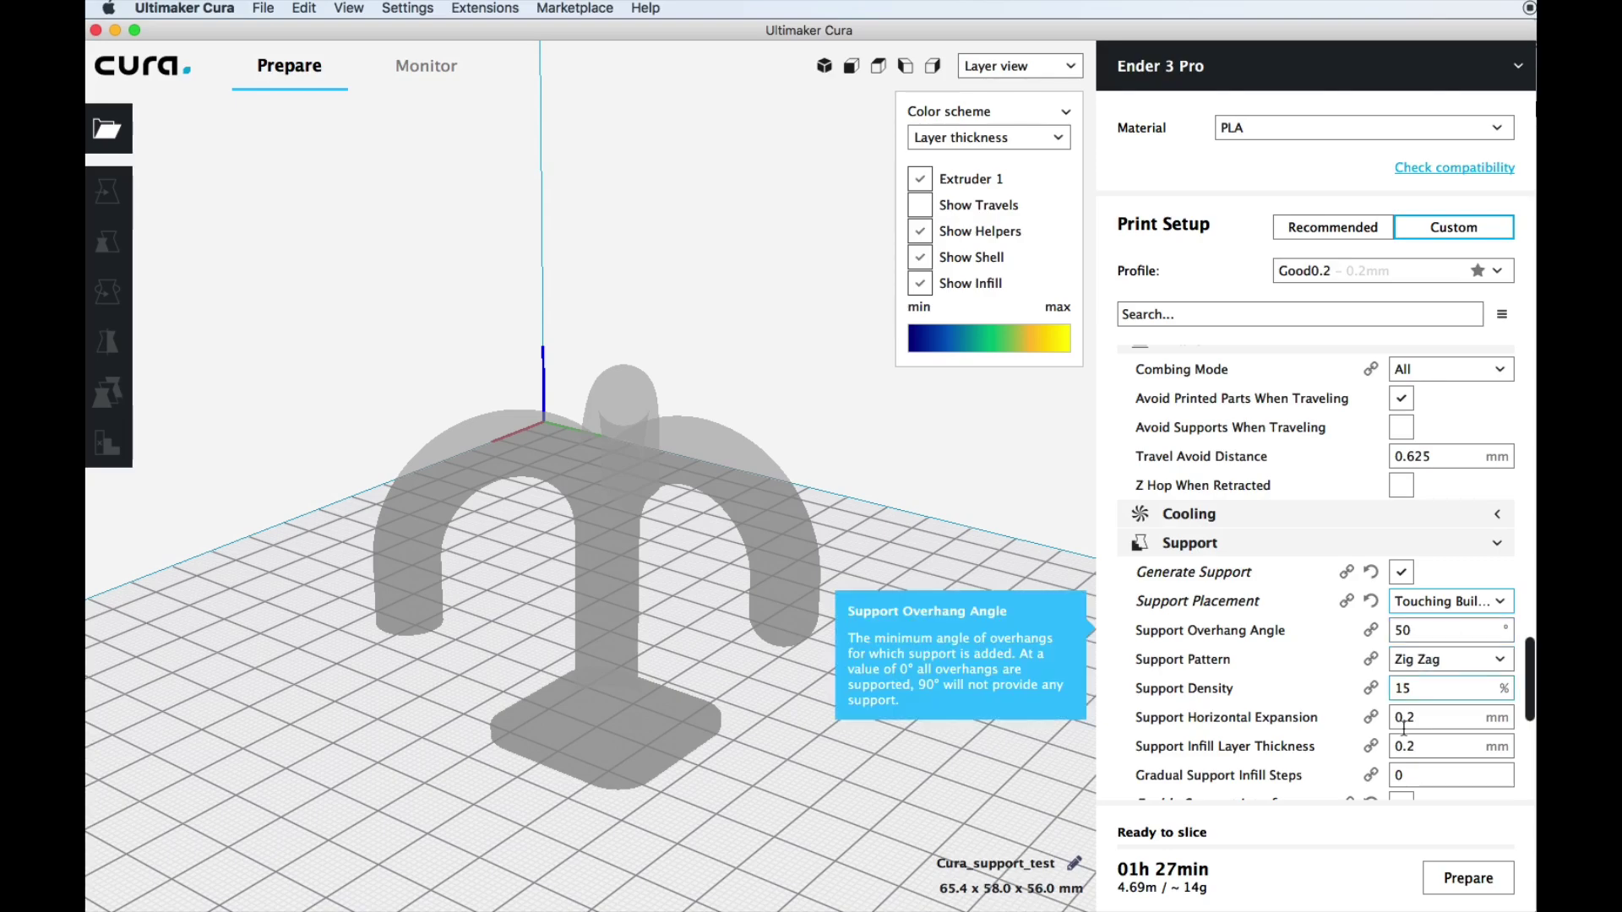
pyautogui.click(1467, 875)
# Step: Examine the supports that touch only the build plate from the side and from beneath the support test model
pyautogui.click(581, 784)
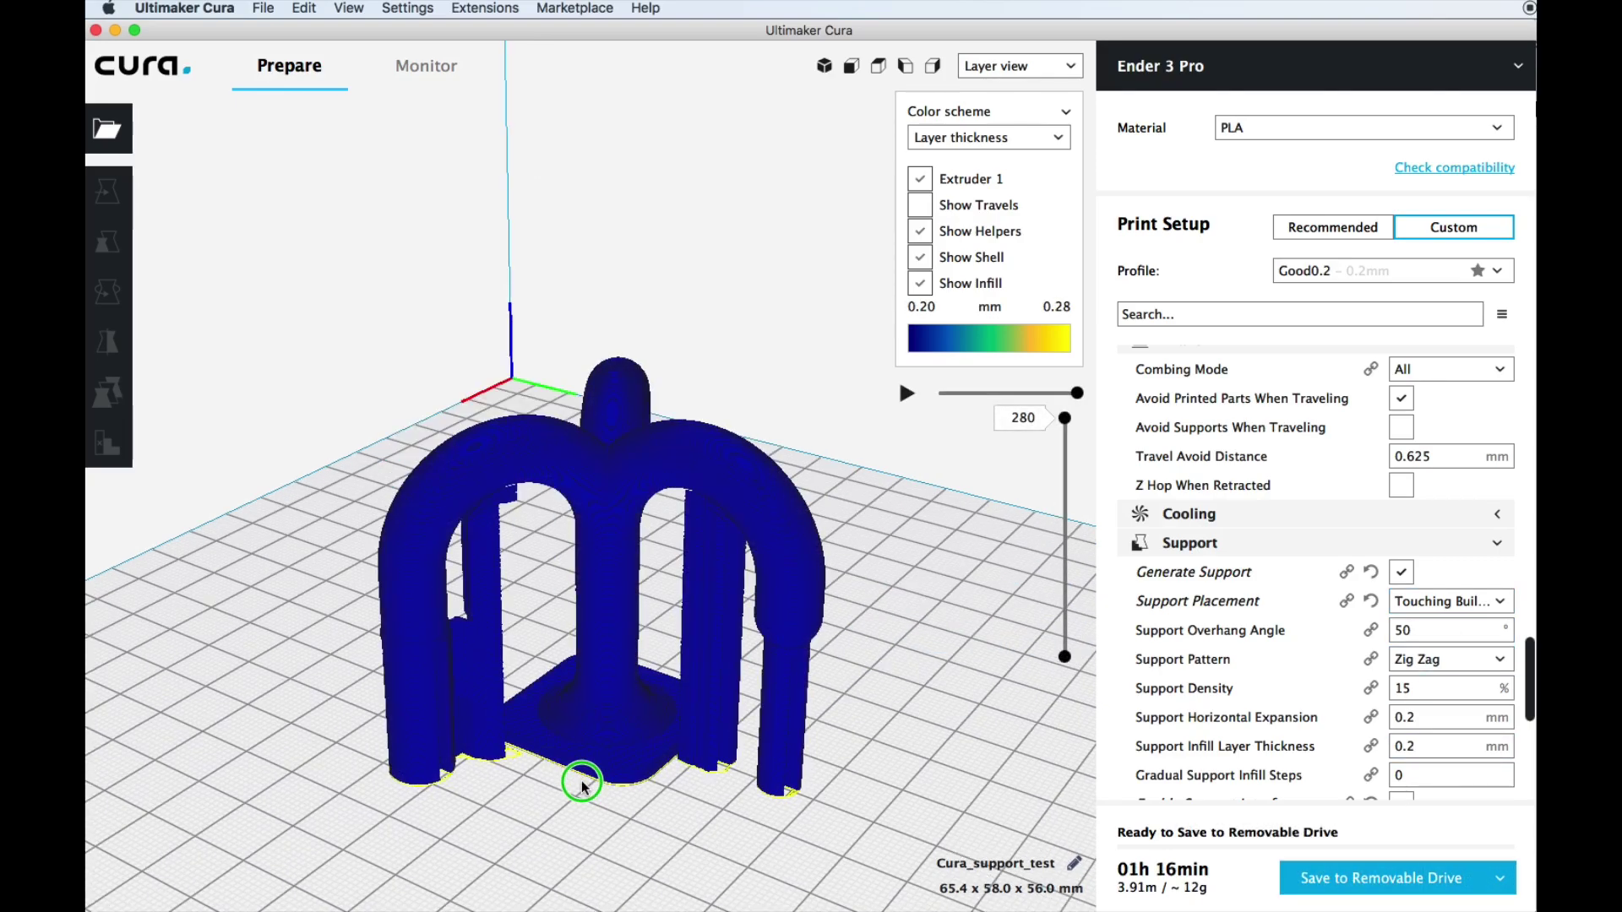
pyautogui.moveTo(581, 784); pyautogui.dragTo(496, 688, button='right')
pyautogui.moveTo(483, 470); pyautogui.dragTo(783, 619, button='right')
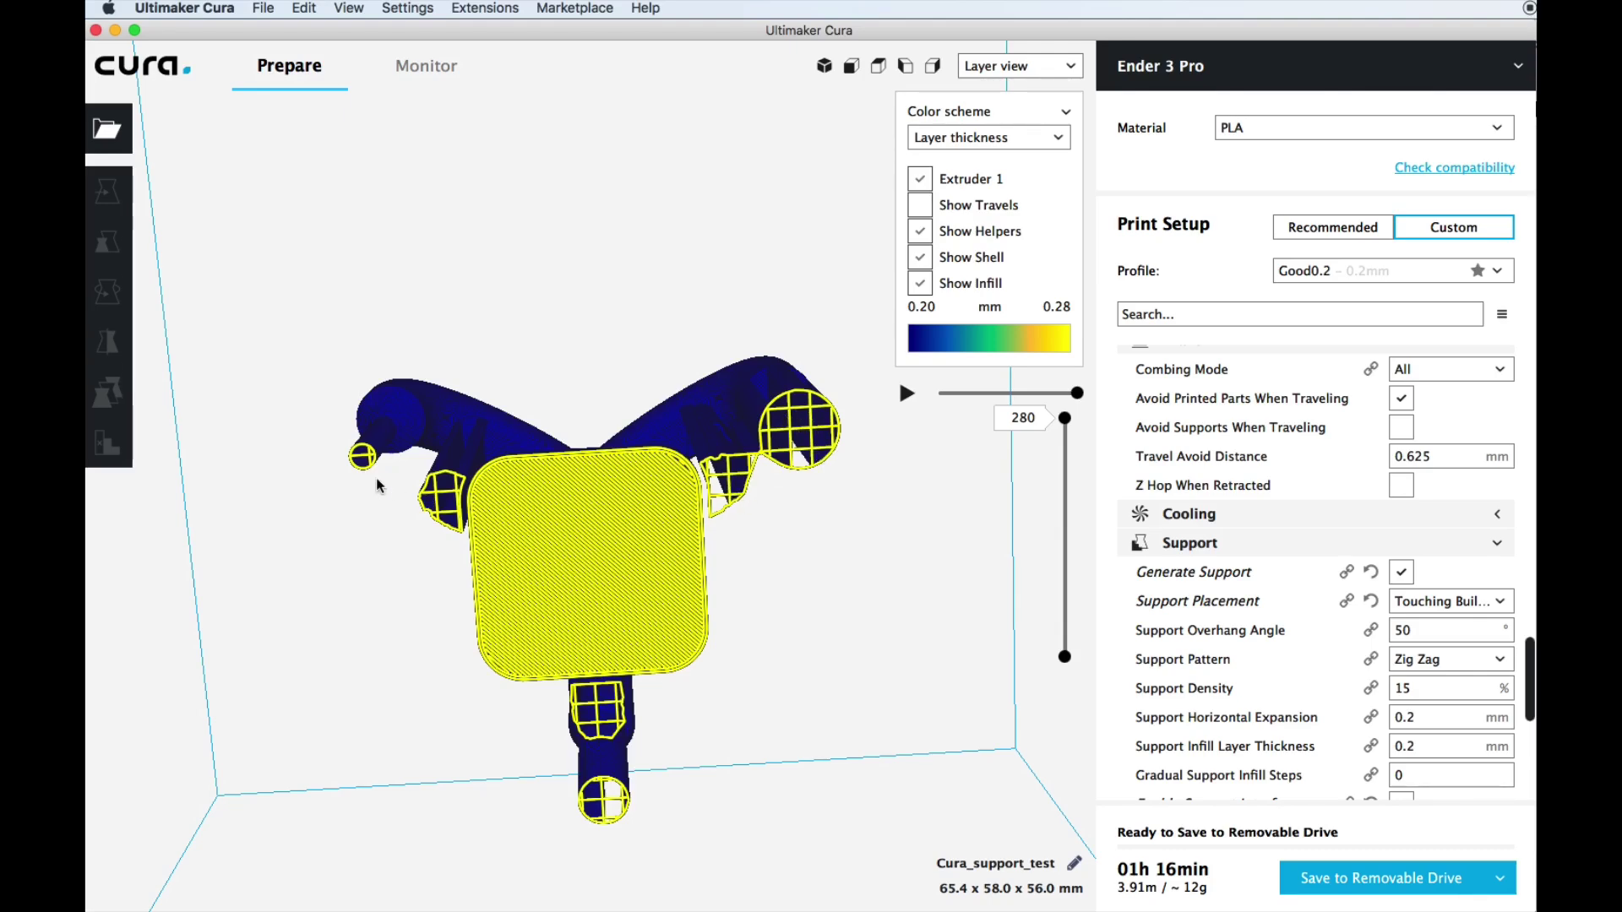
pyautogui.moveTo(348, 535); pyautogui.dragTo(448, 701, button='right')
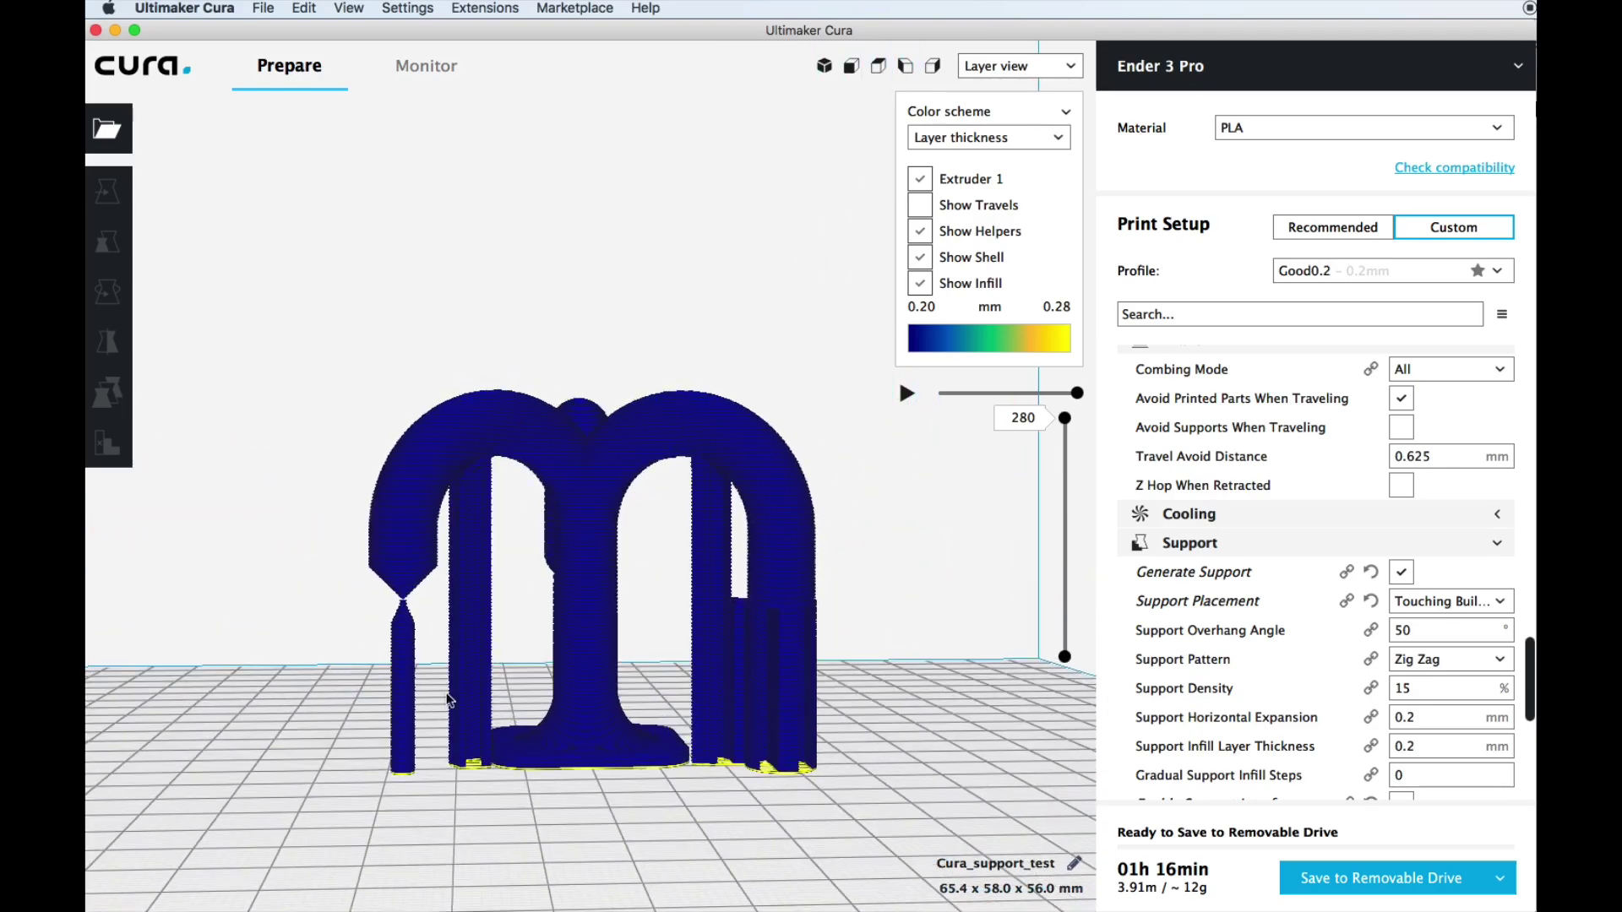
pyautogui.moveTo(641, 761); pyautogui.dragTo(620, 788, button='right')
# Step: Set the Build Plate Adhesion Type to Brim and select the Brim Width value
pyautogui.scroll(-7, 1321, 729)
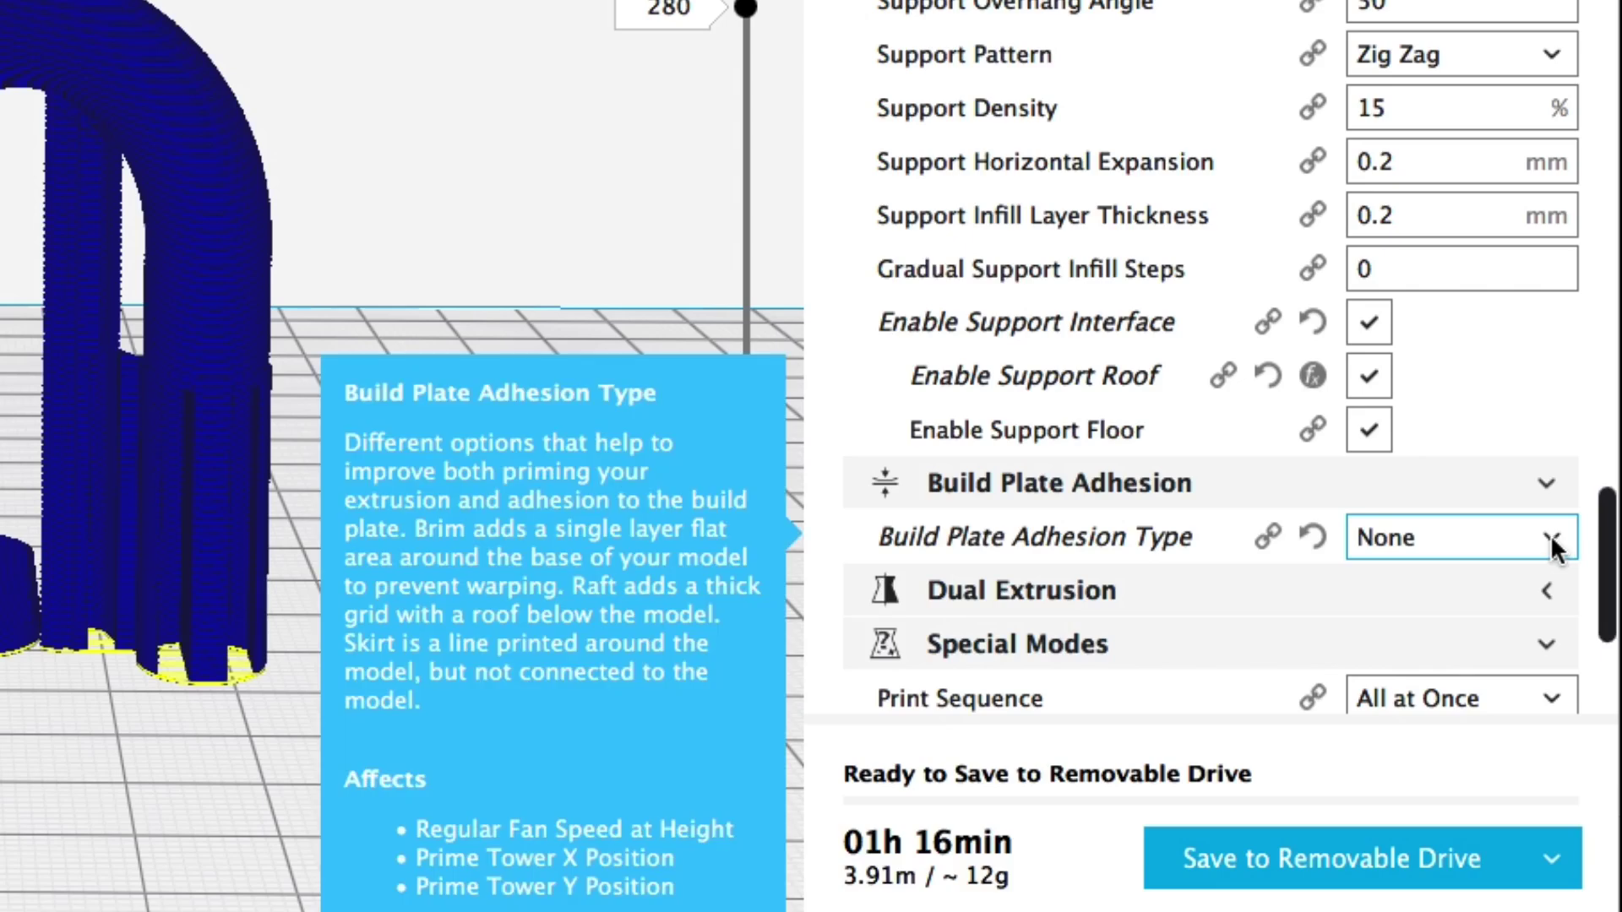
pyautogui.click(1549, 537)
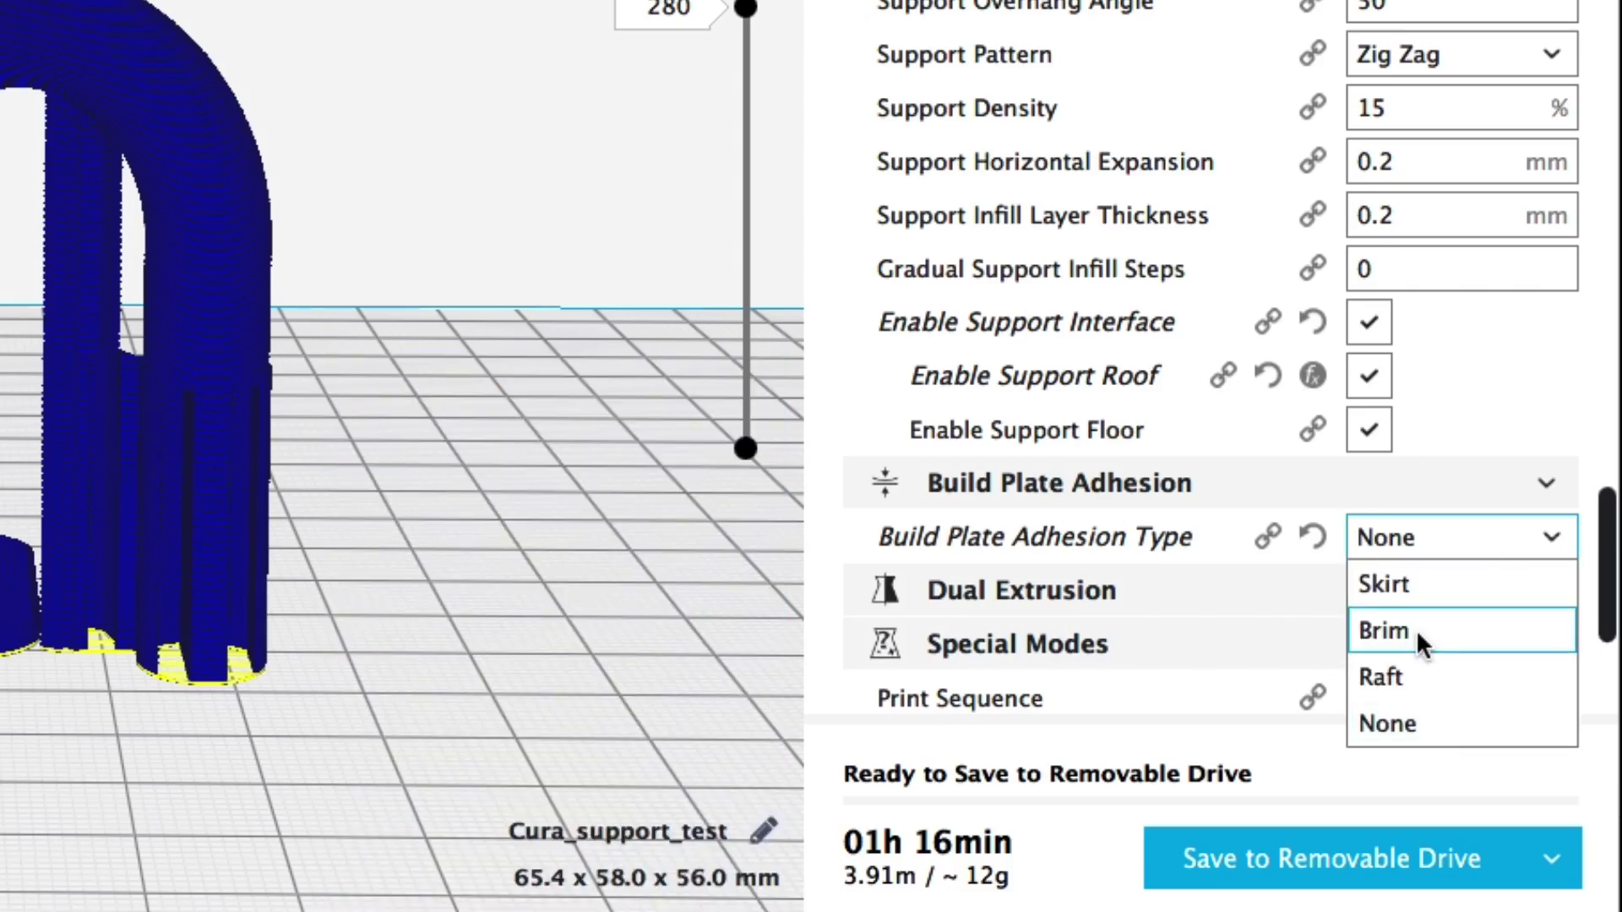
pyautogui.click(1419, 639)
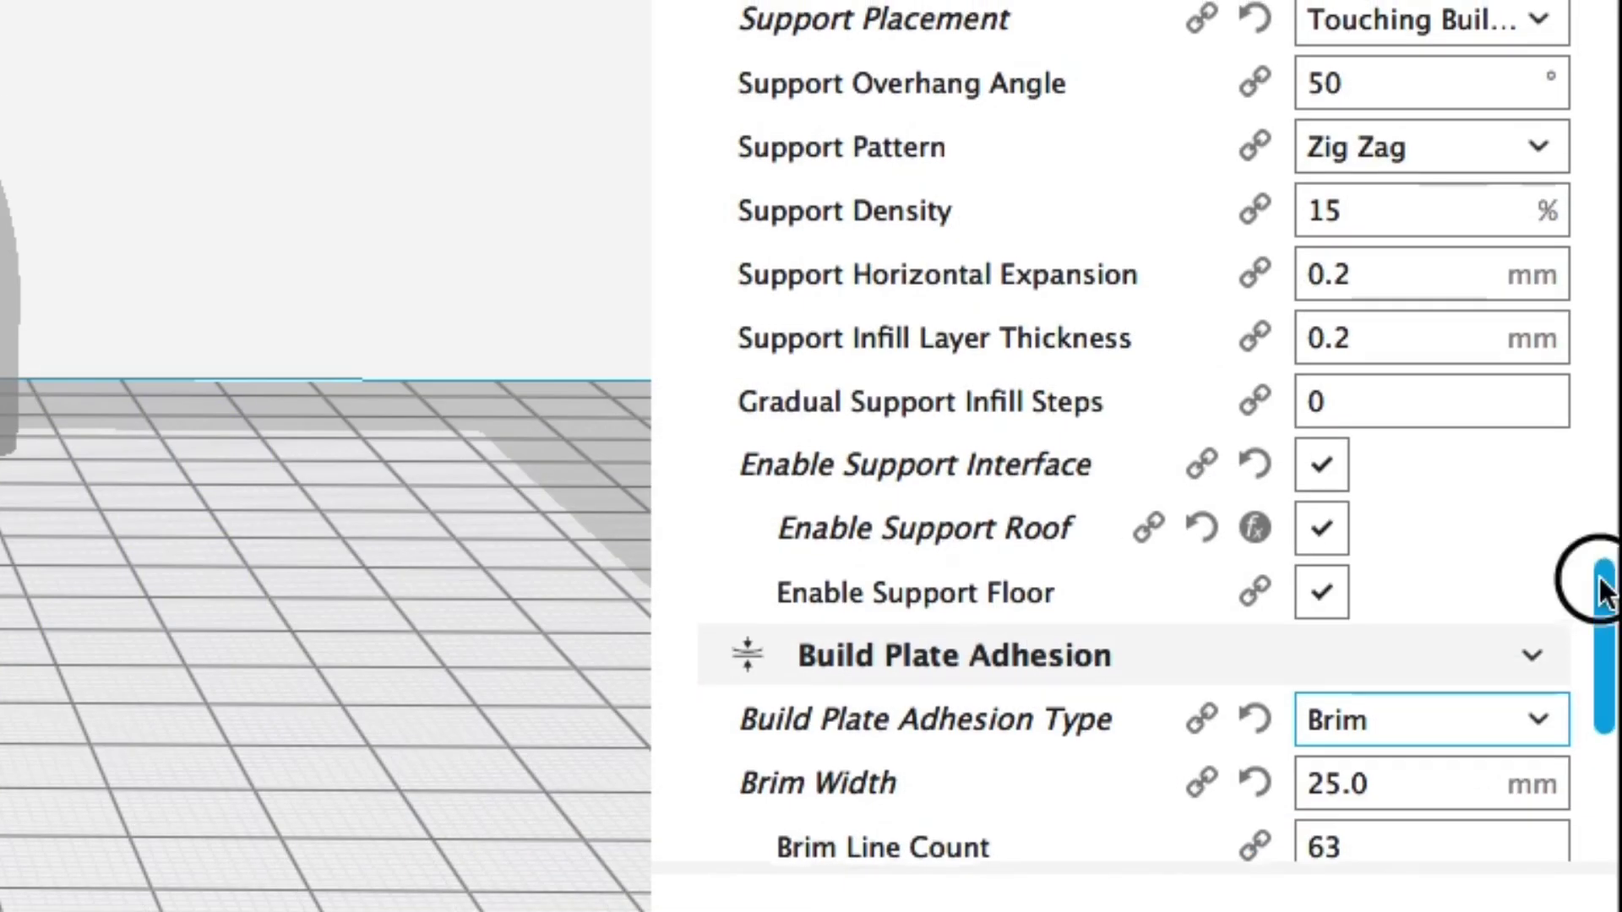
pyautogui.scroll(-3, 1594, 625)
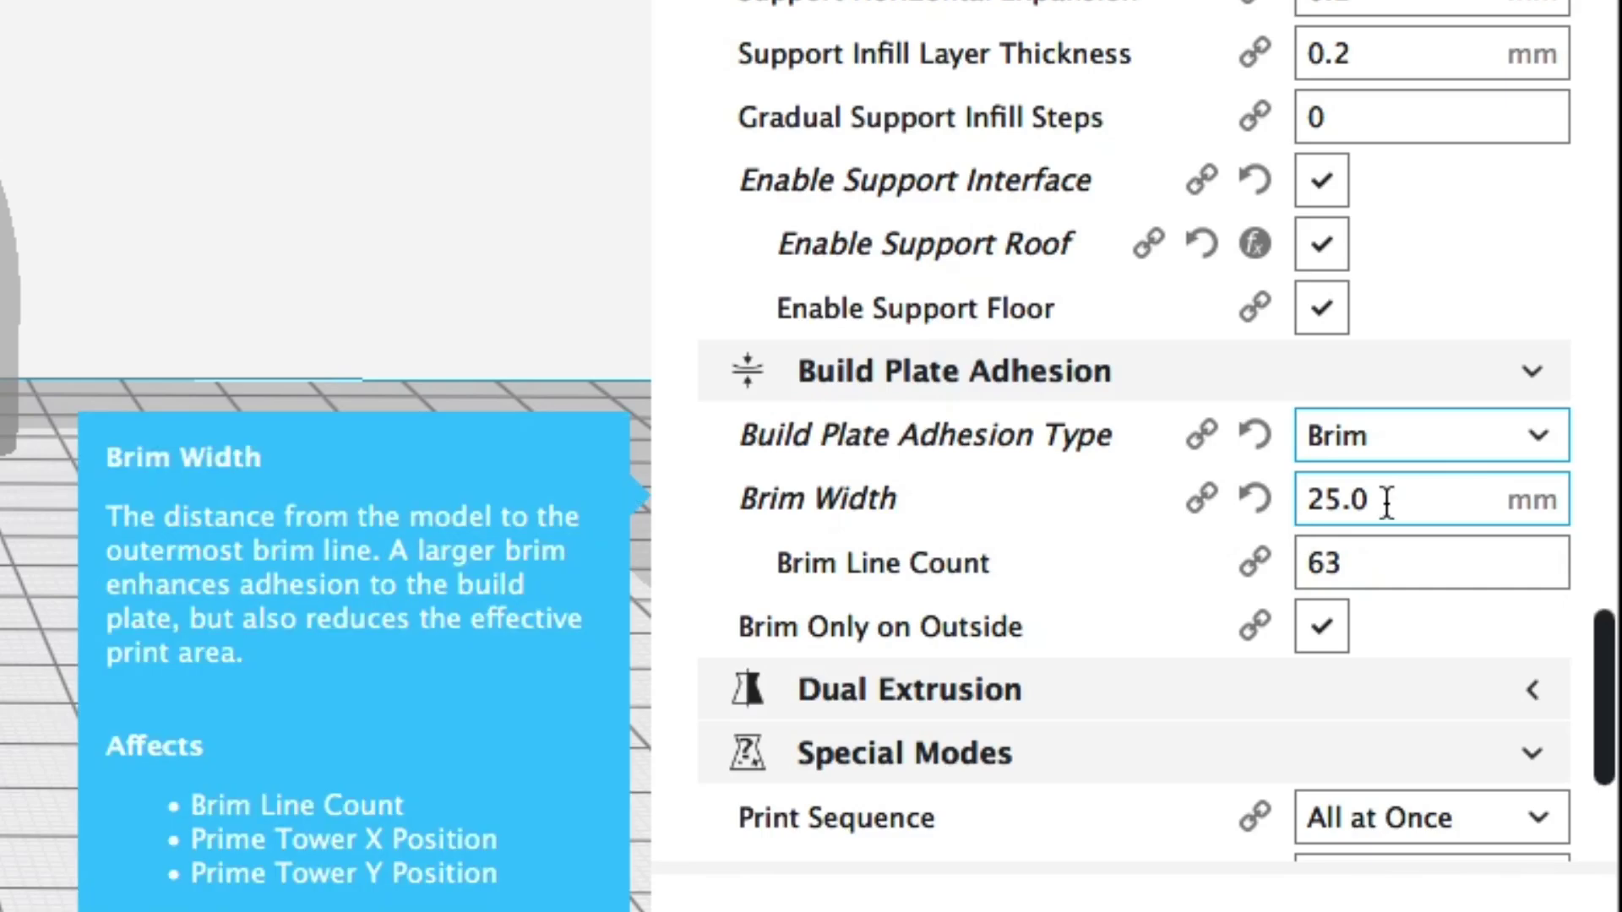
pyautogui.moveTo(1384, 499); pyautogui.dragTo(1295, 498)
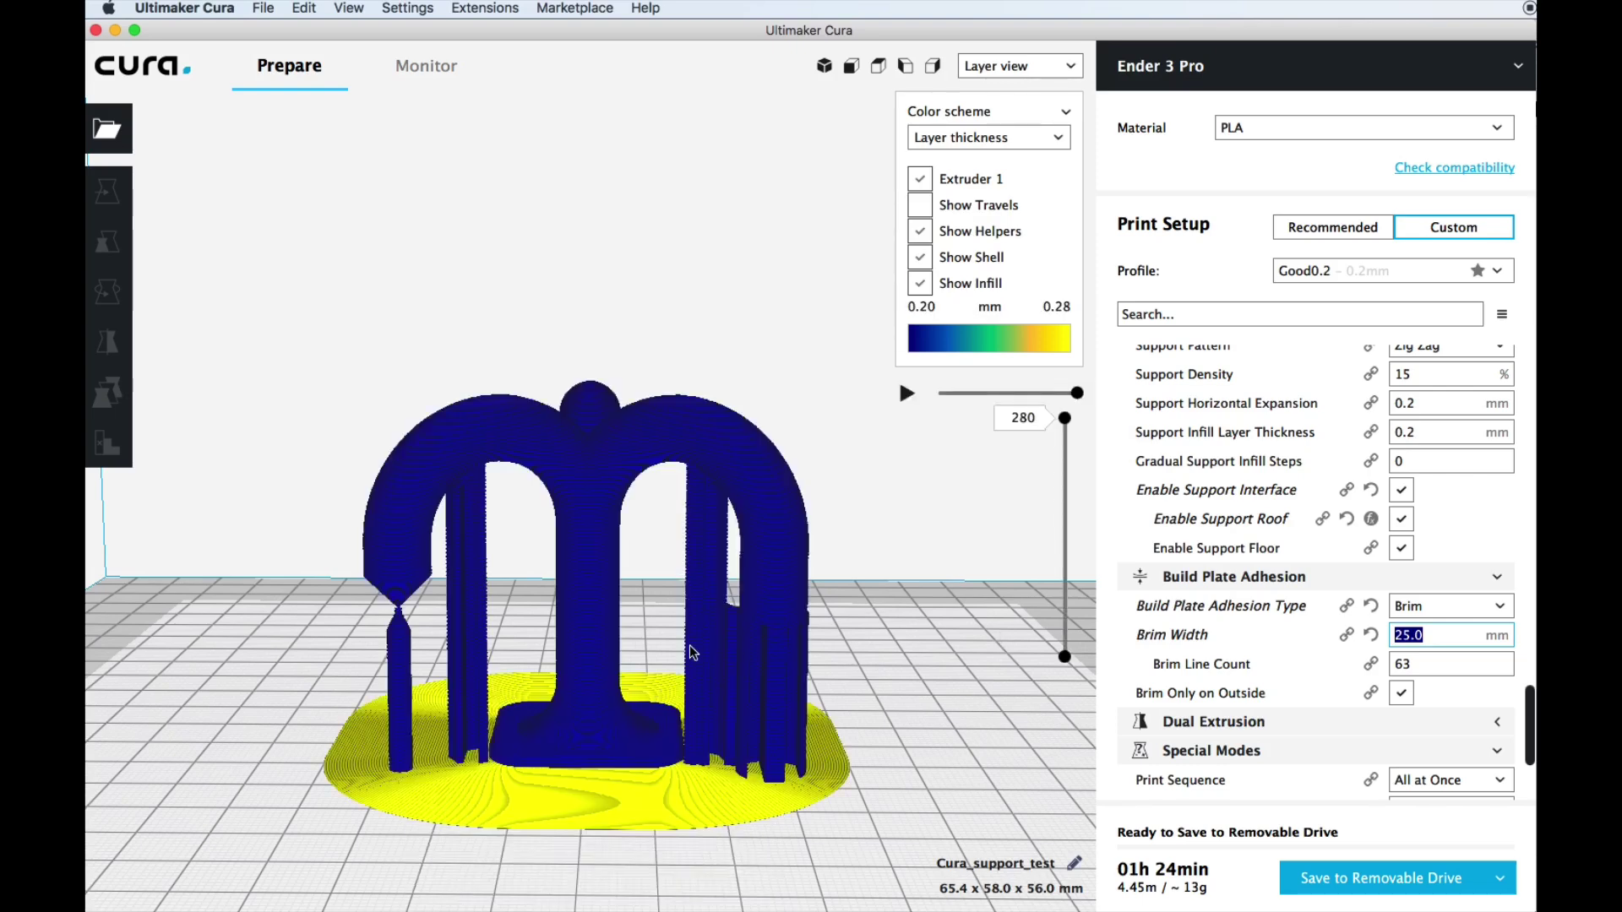
# Step: Examine the sliced brim around the support test model from underneath, up close, and from above
pyautogui.moveTo(545, 752); pyautogui.dragTo(499, 497, button='right')
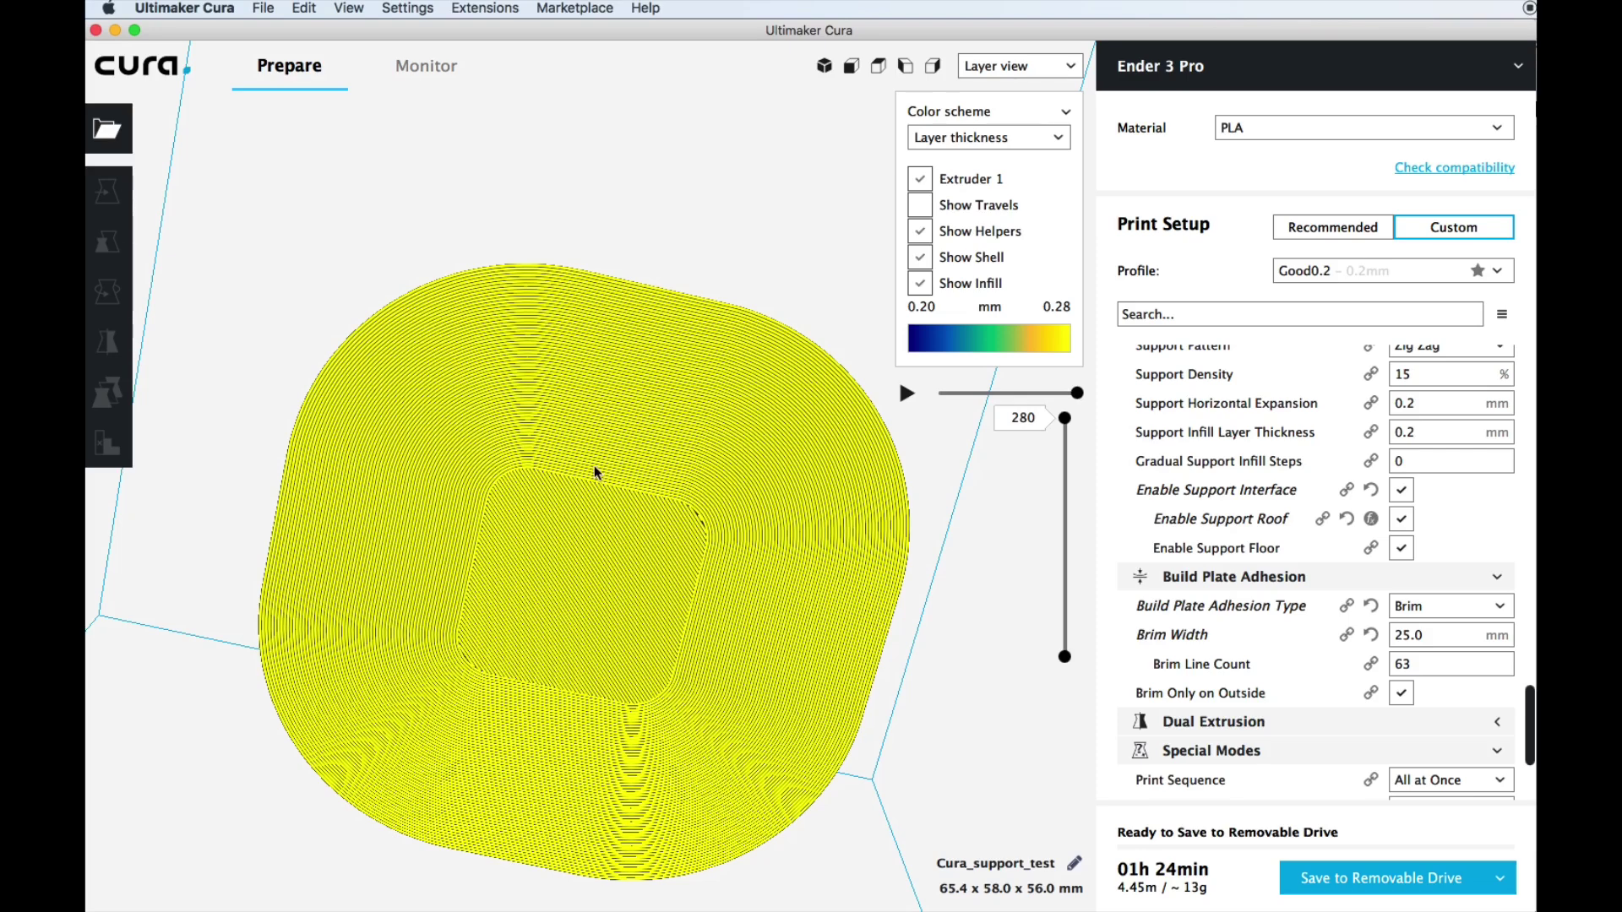
pyautogui.scroll(5, 595, 465)
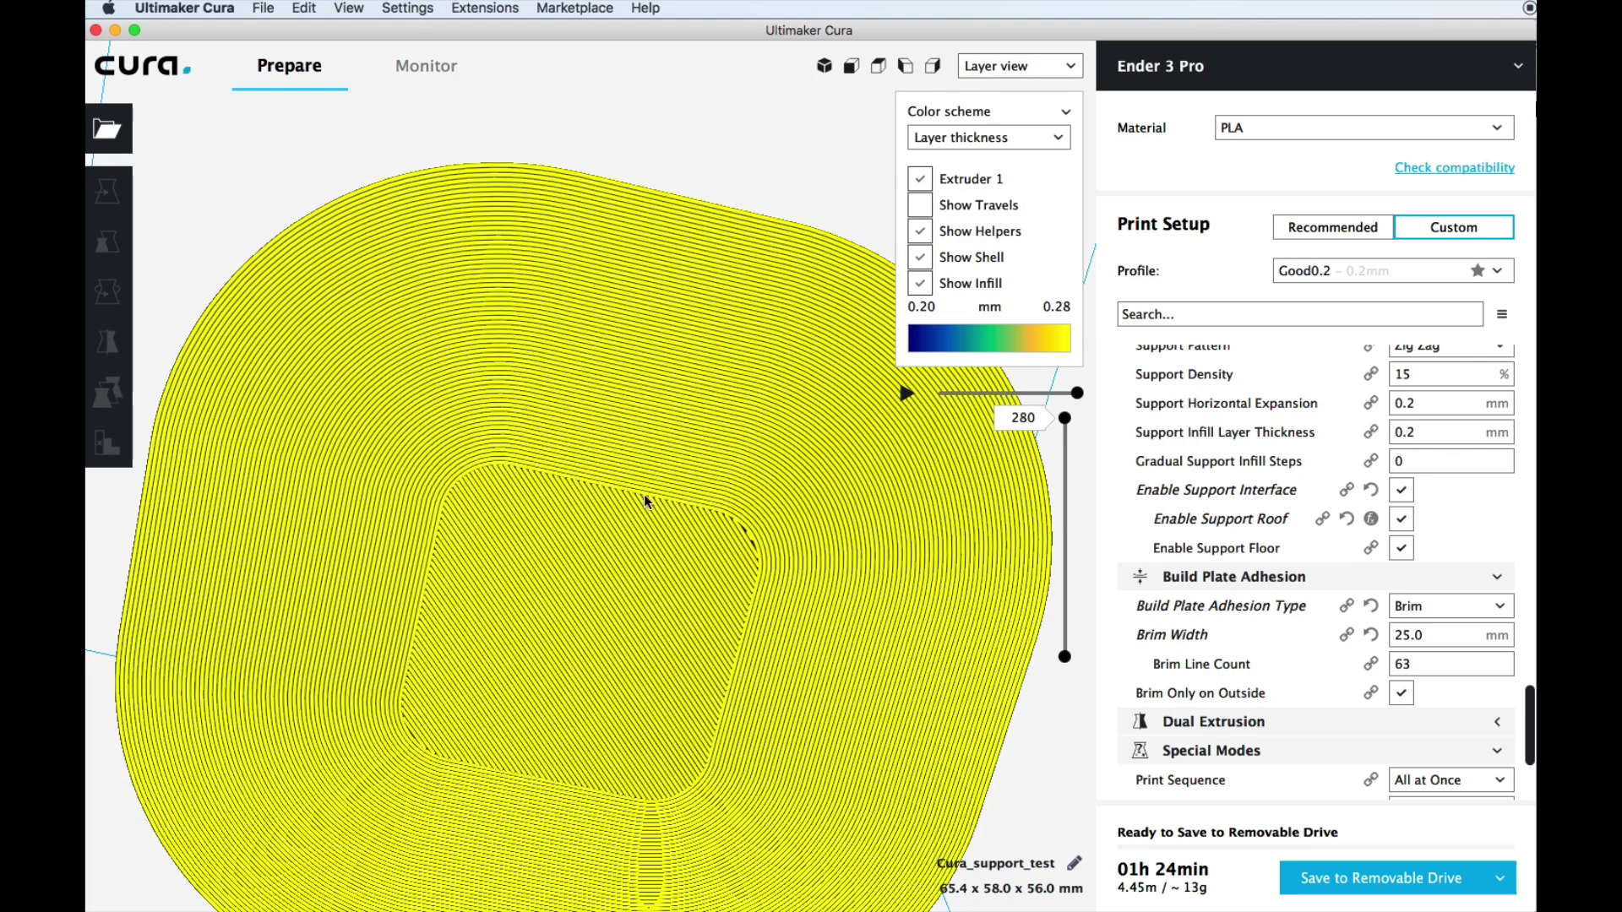
pyautogui.moveTo(696, 262); pyautogui.dragTo(519, 734, button='right')
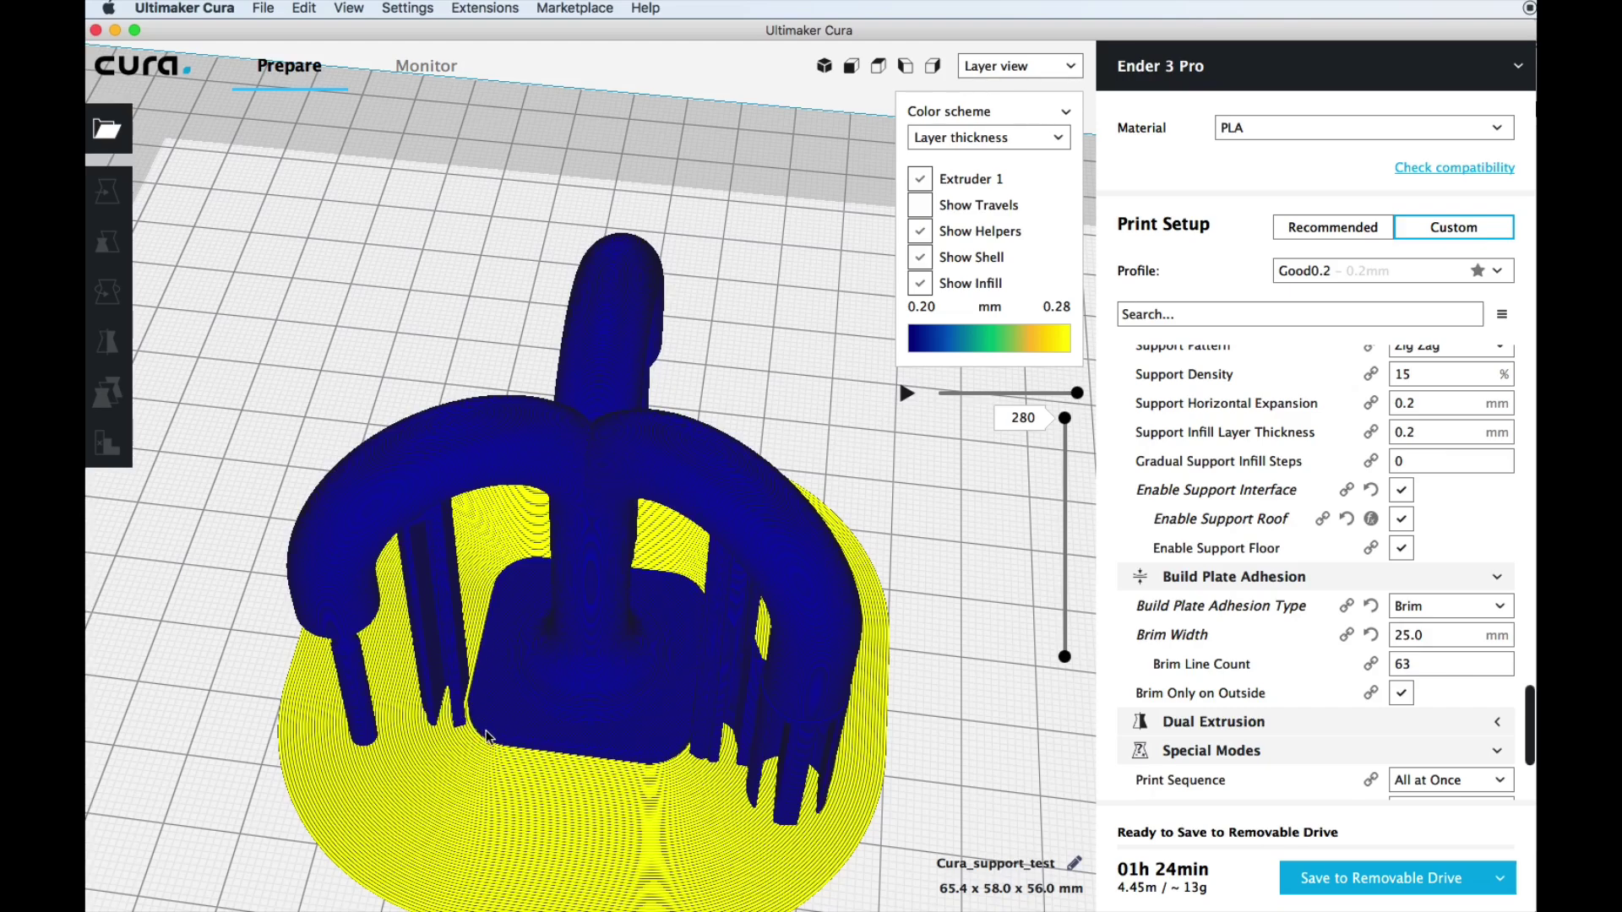
pyautogui.moveTo(638, 768); pyautogui.dragTo(603, 752, button='right')
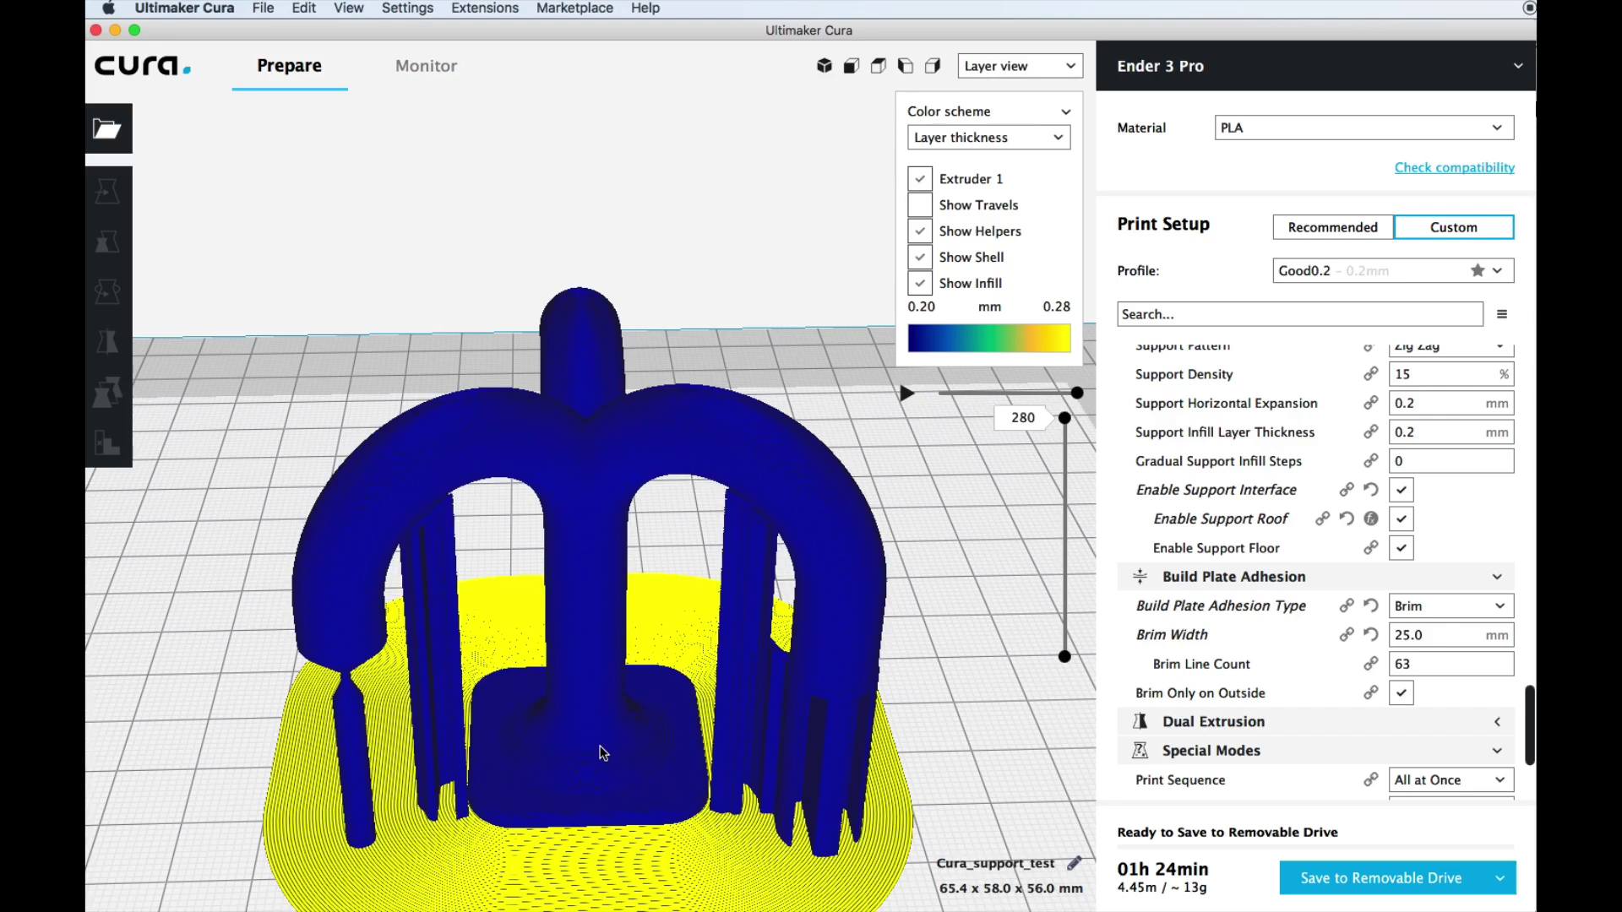